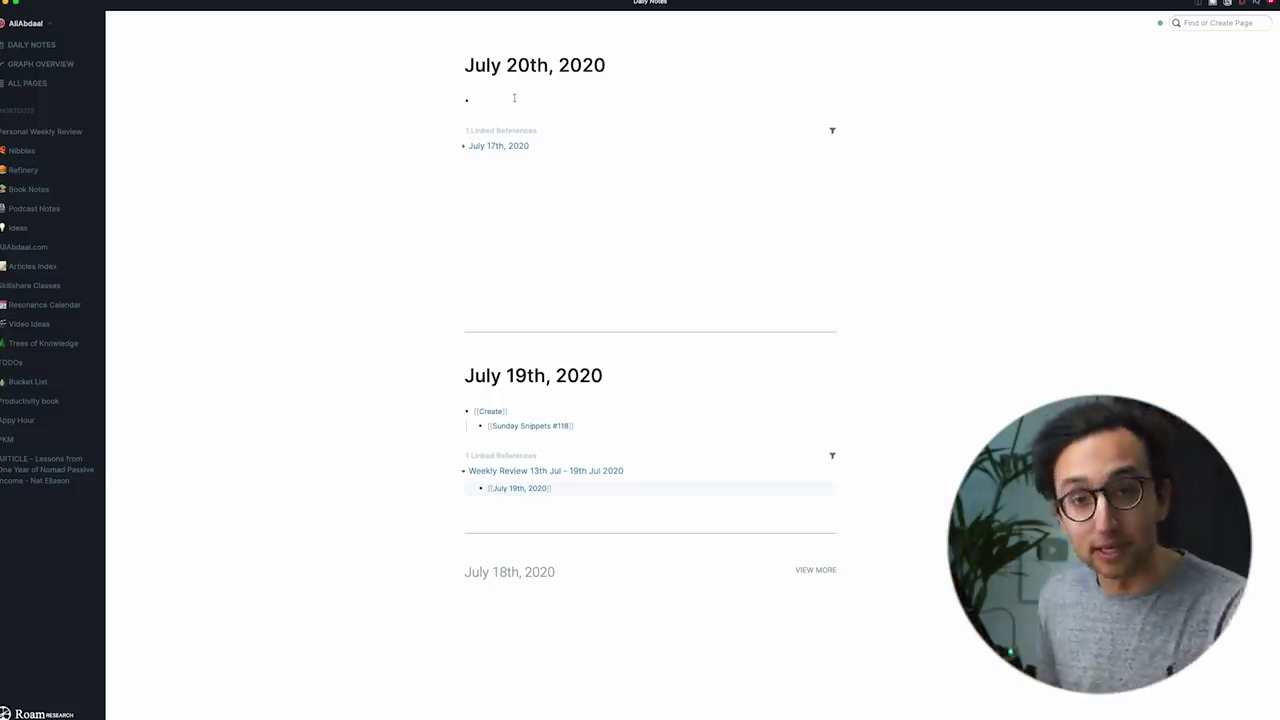
# Step: Add several placeholder bullets to the July 20th note, then write the 'Today I read' line
pyautogui.write('dsjlsd')
pyautogui.press('Return')
pyautogui.write('ahsjks')
pyautogui.press('Return')
pyautogui.write('asjkdsajksj')
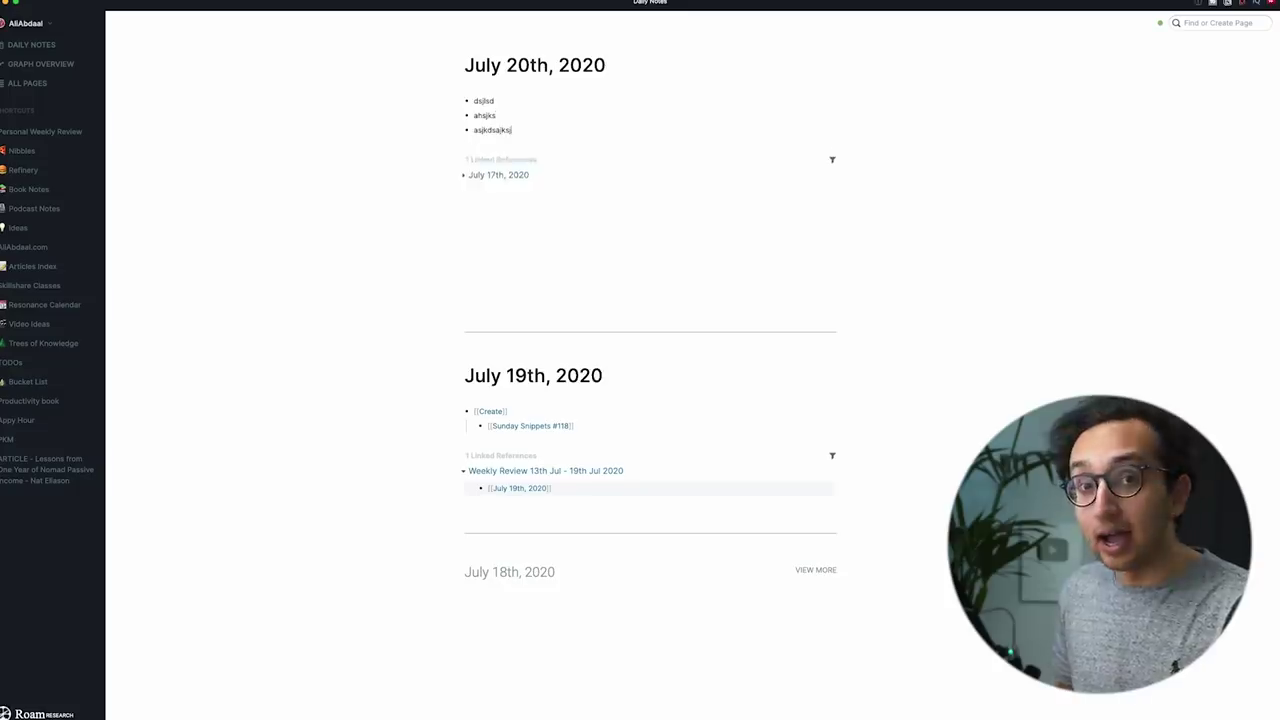
pyautogui.press('Return')
pyautogui.write('kjasjkd')
pyautogui.press('Return')
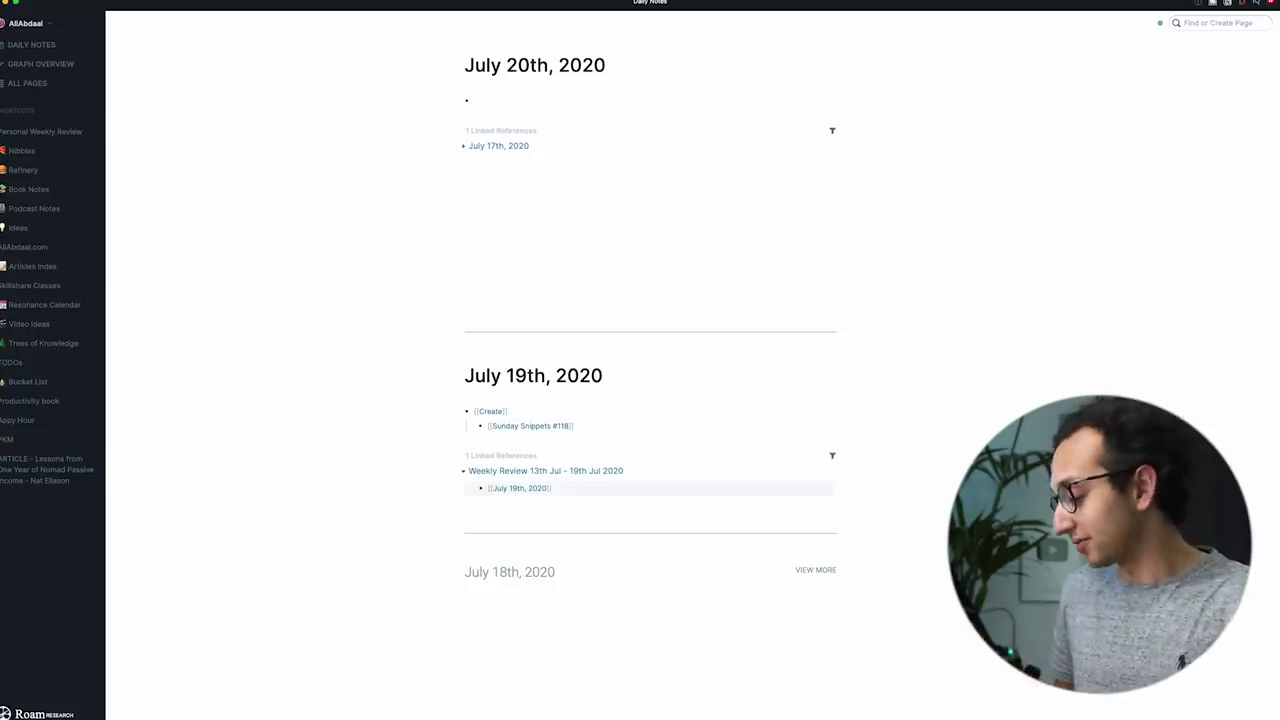
pyautogui.write('Today I read Slave to Sensation by Nalini Singh.')
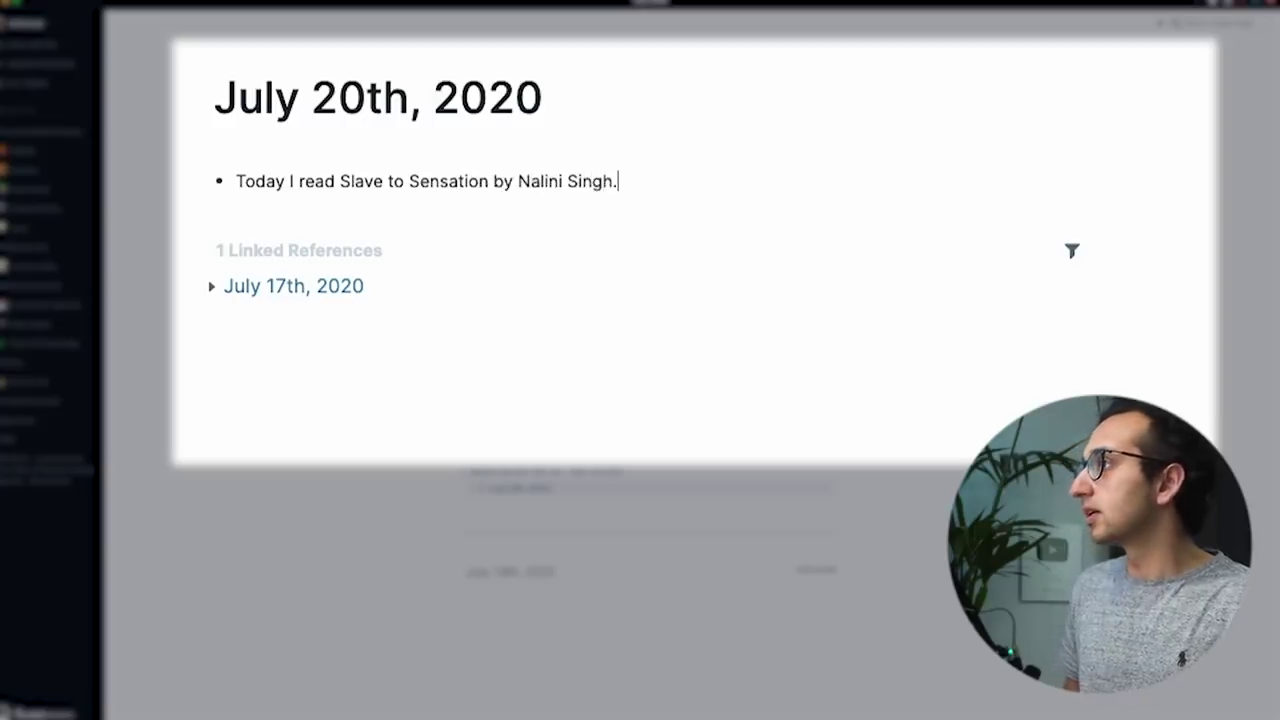
pyautogui.press('Return')
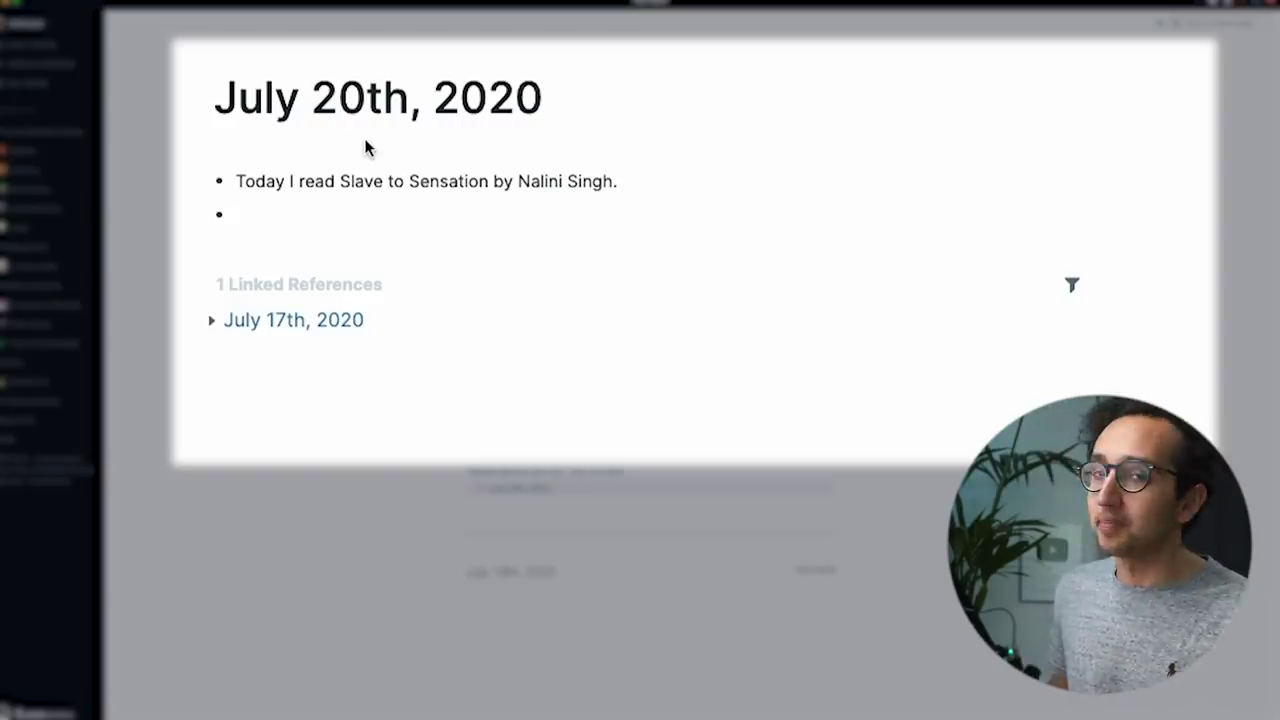
# Step: Turn the book title Slave to Sensation and the author's name into [[ ]] page links
pyautogui.moveTo(373, 181); pyautogui.dragTo(432, 180)
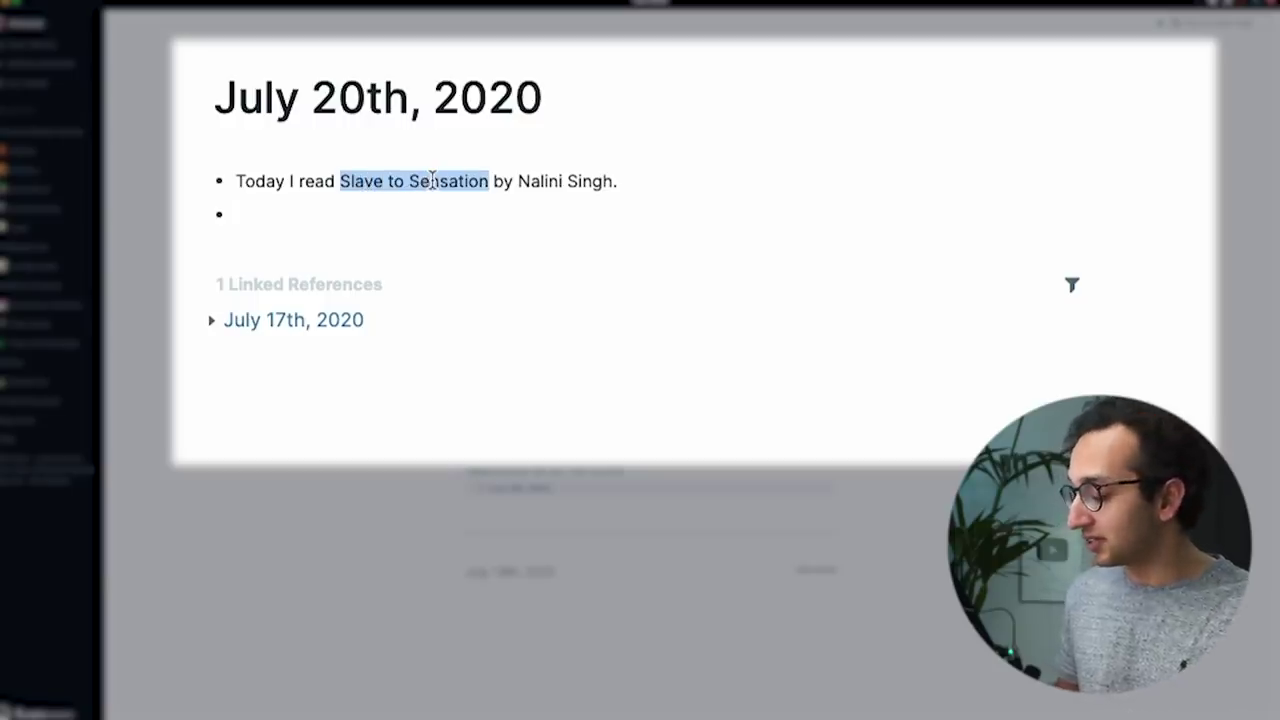
pyautogui.write('[[')
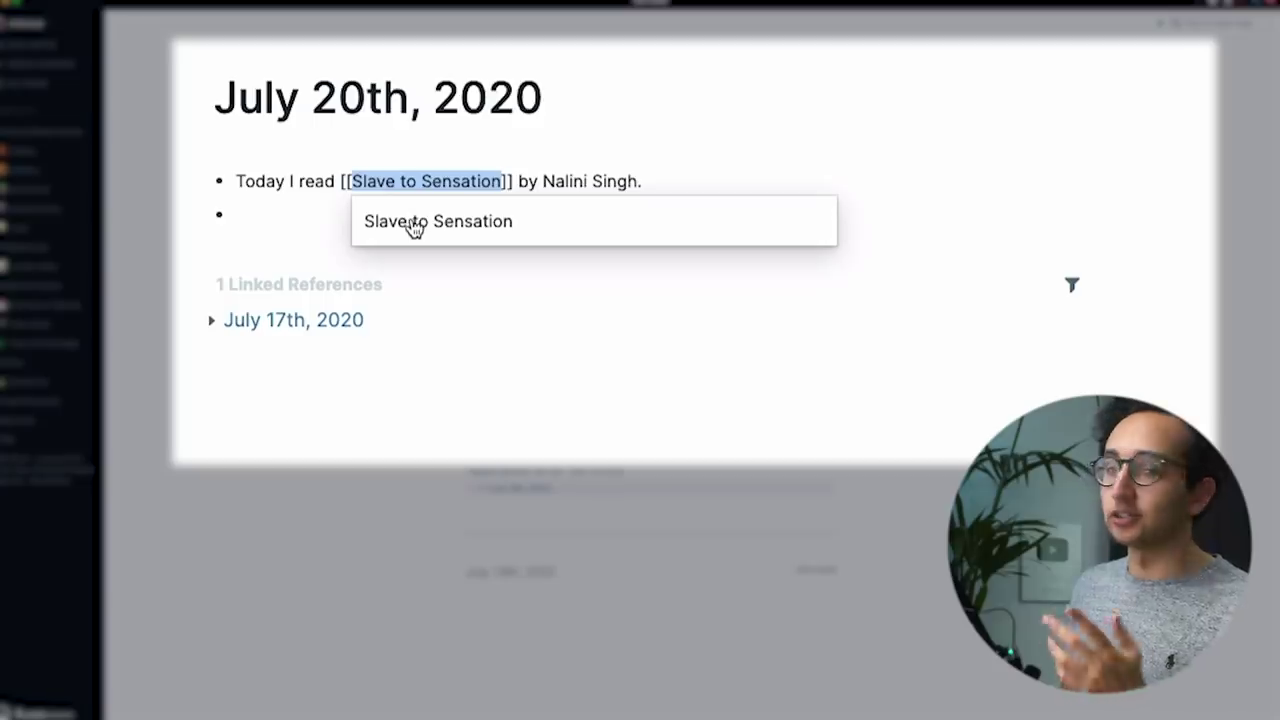
pyautogui.click(380, 222)
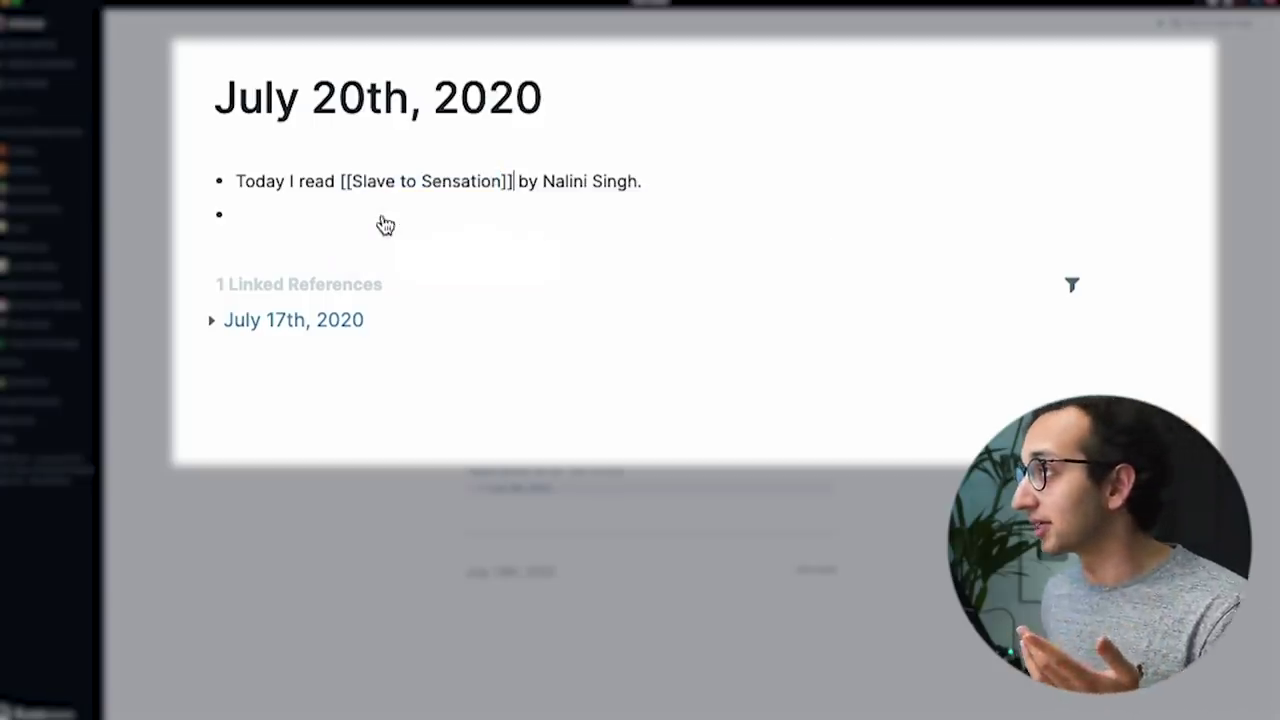
pyautogui.click(381, 216)
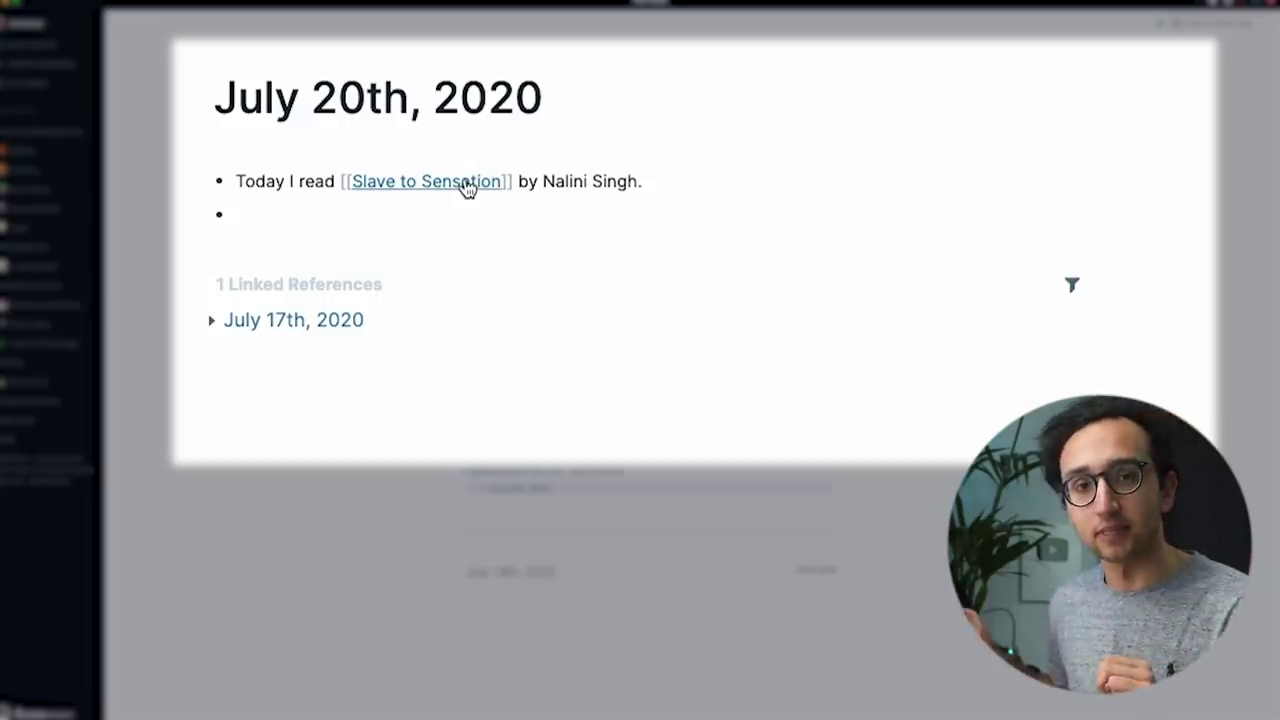
pyautogui.moveTo(541, 182); pyautogui.dragTo(637, 181)
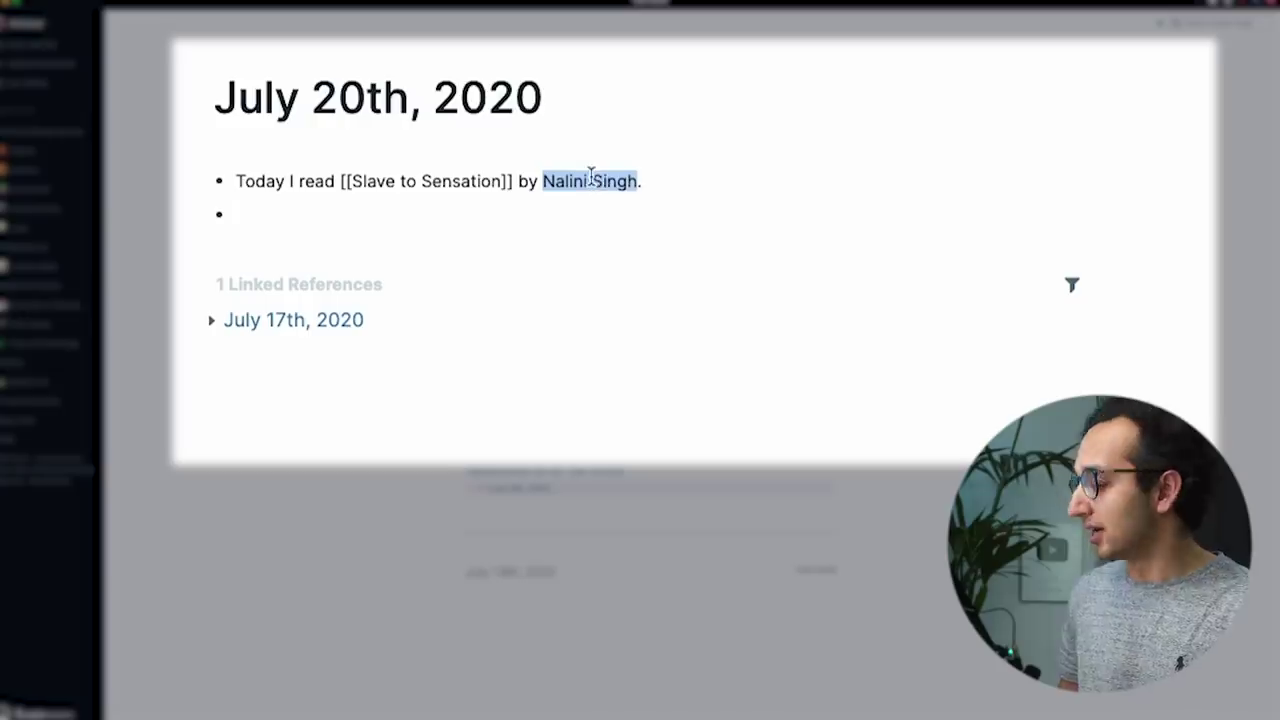
pyautogui.write('[[')
pyautogui.click(589, 220)
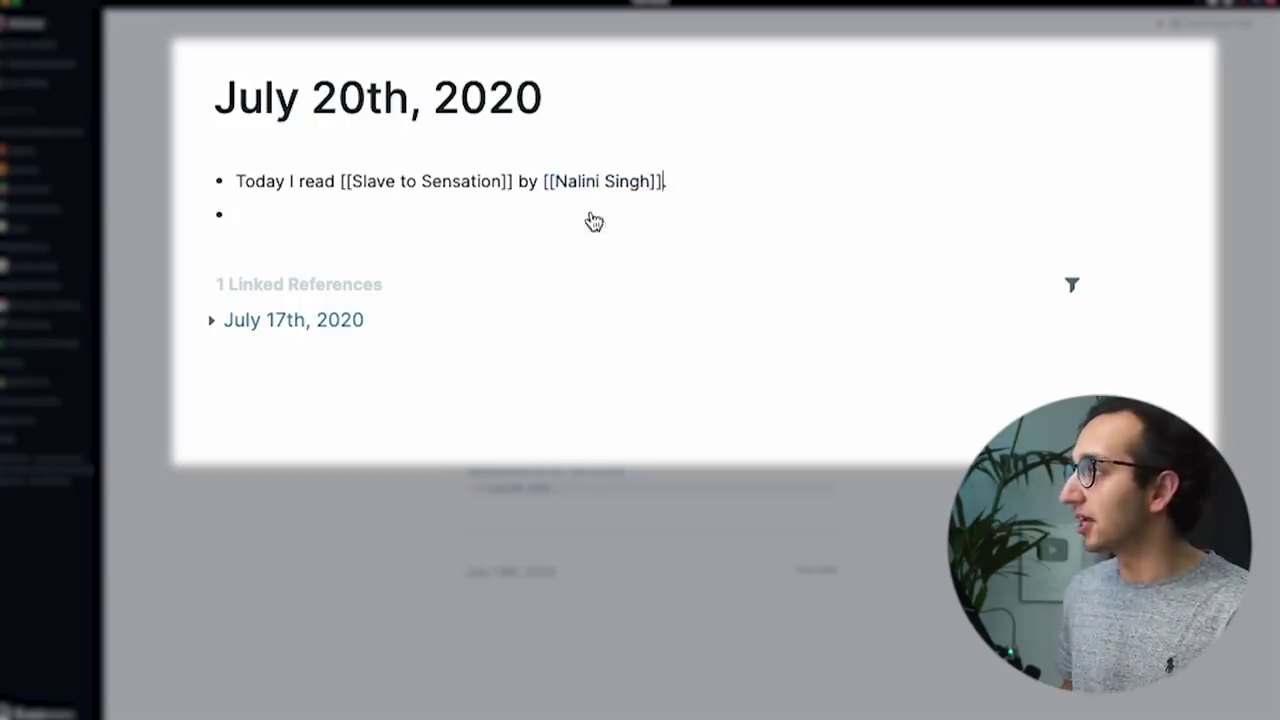
pyautogui.click(514, 218)
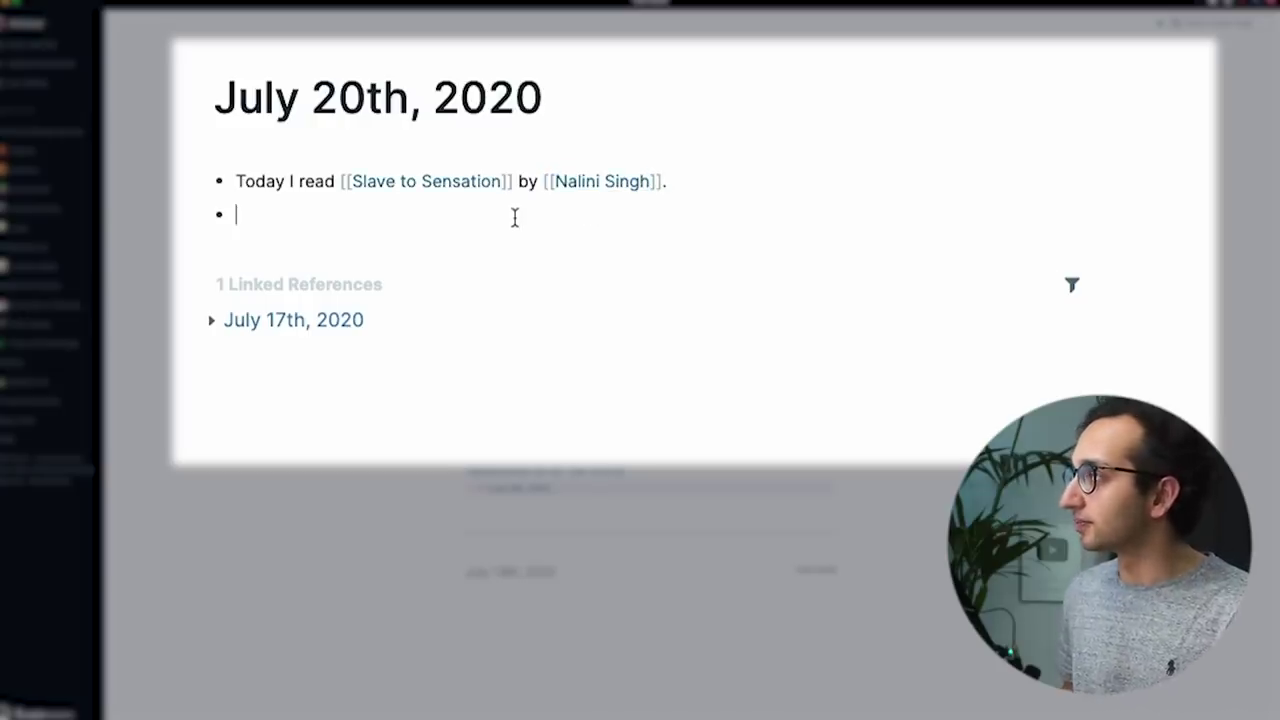
# Step: Open the author's page, return to the July 20th, 2020 note, then reopen the author's page
pyautogui.click(601, 182)
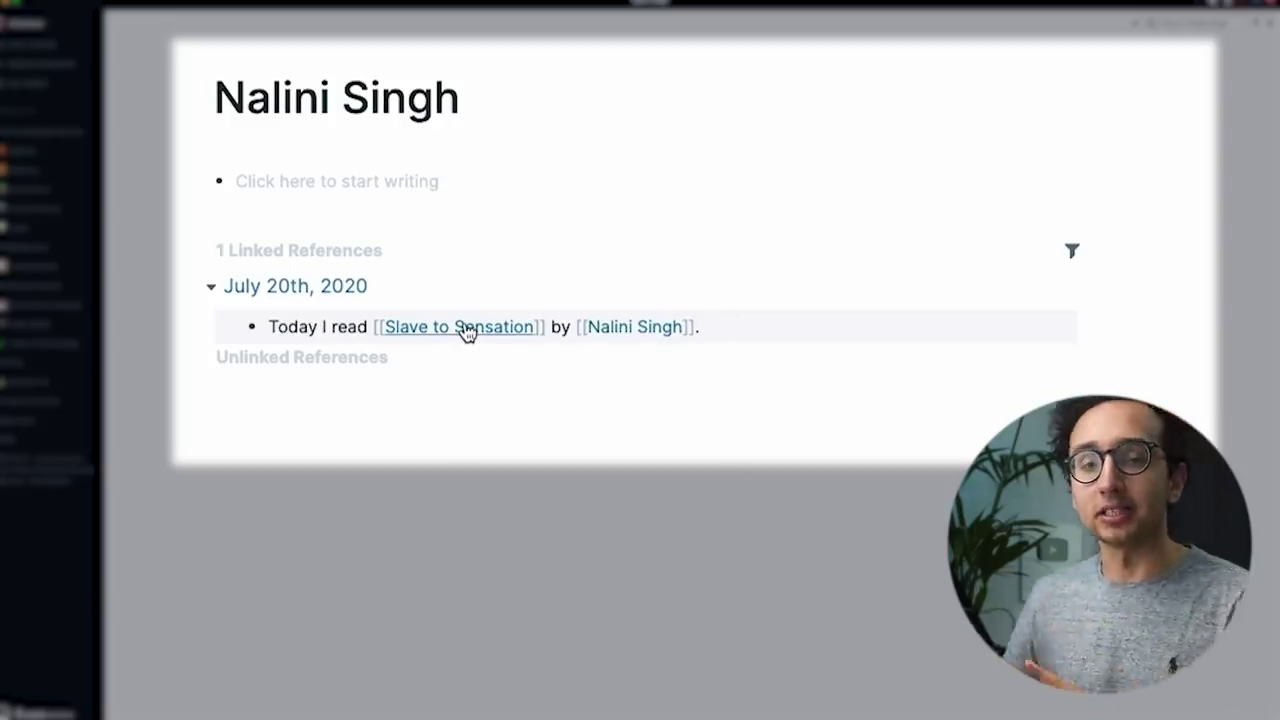
pyautogui.click(295, 286)
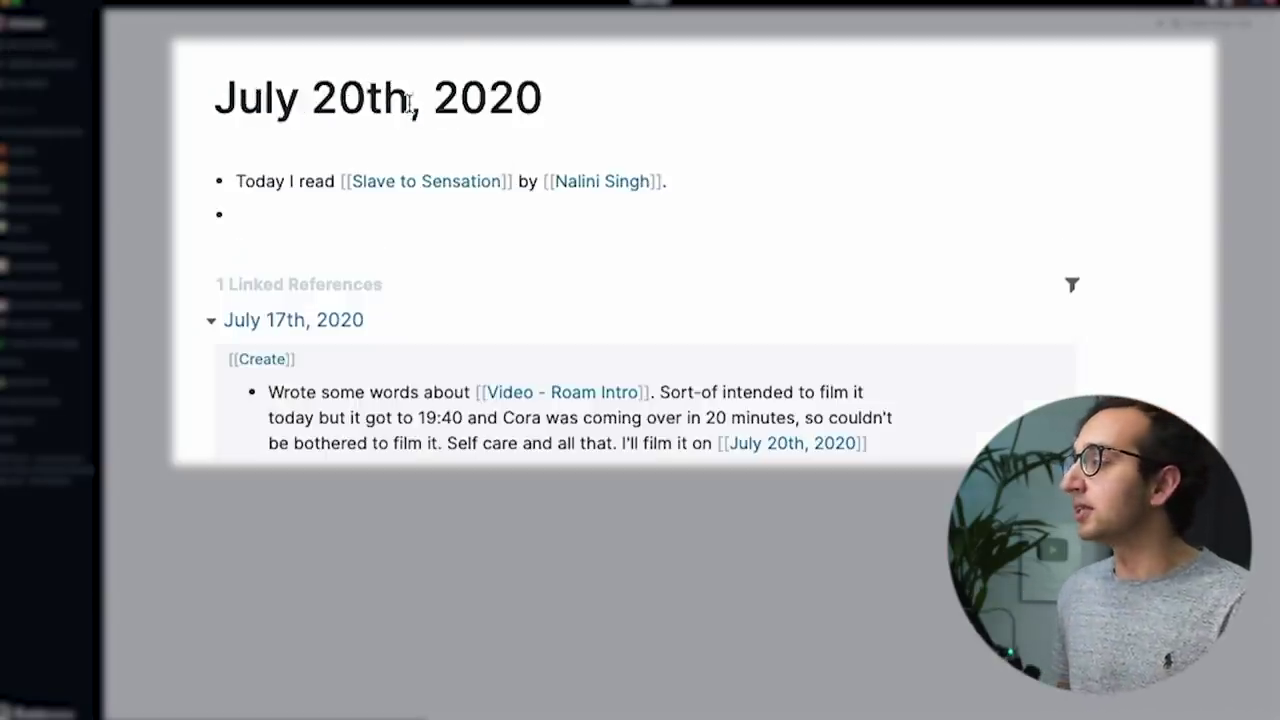
pyautogui.click(579, 186)
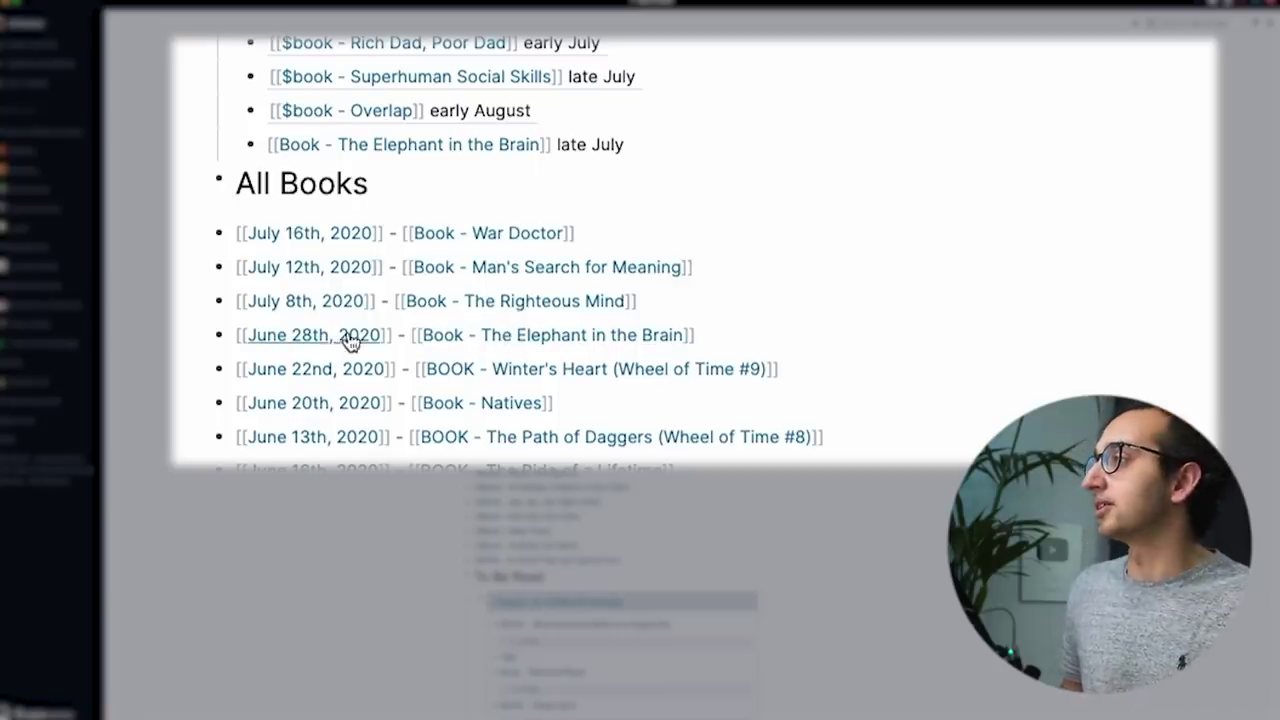
# Step: Open Book - The Elephant in the Brain, view its June 26th, 2020 start-date note, and return
pyautogui.click(426, 336)
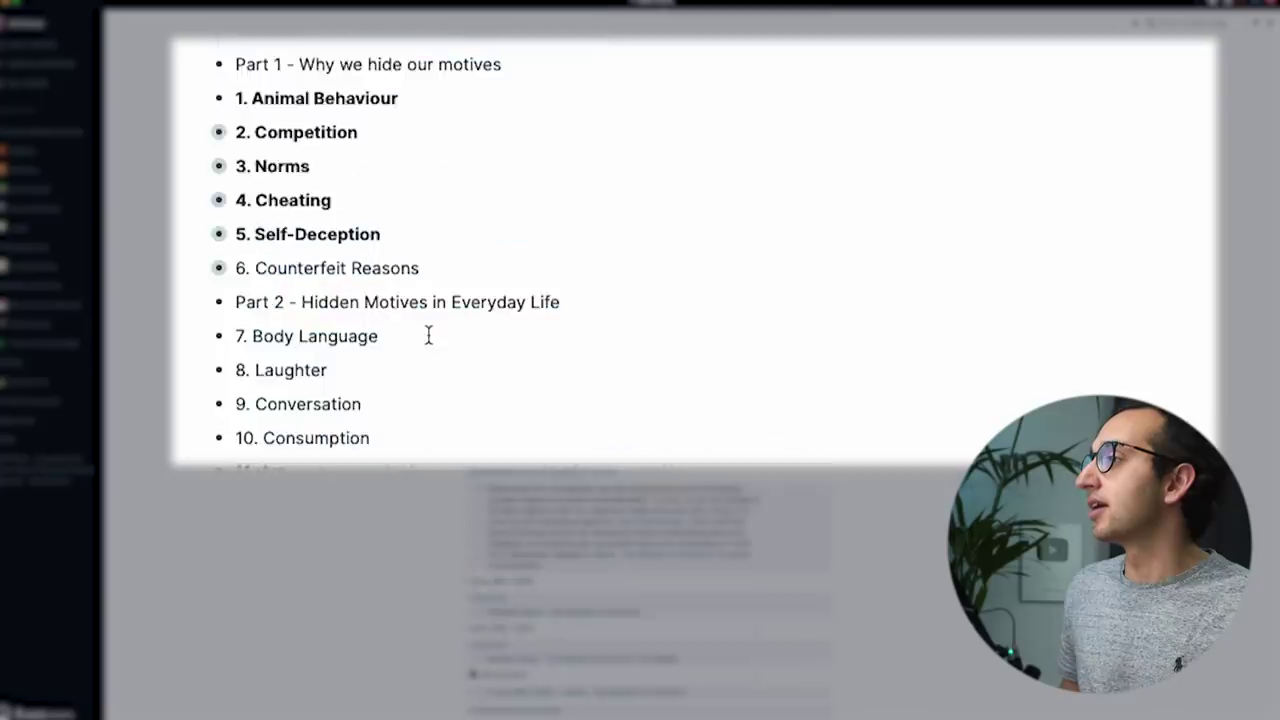
pyautogui.scroll(3, 395, 363)
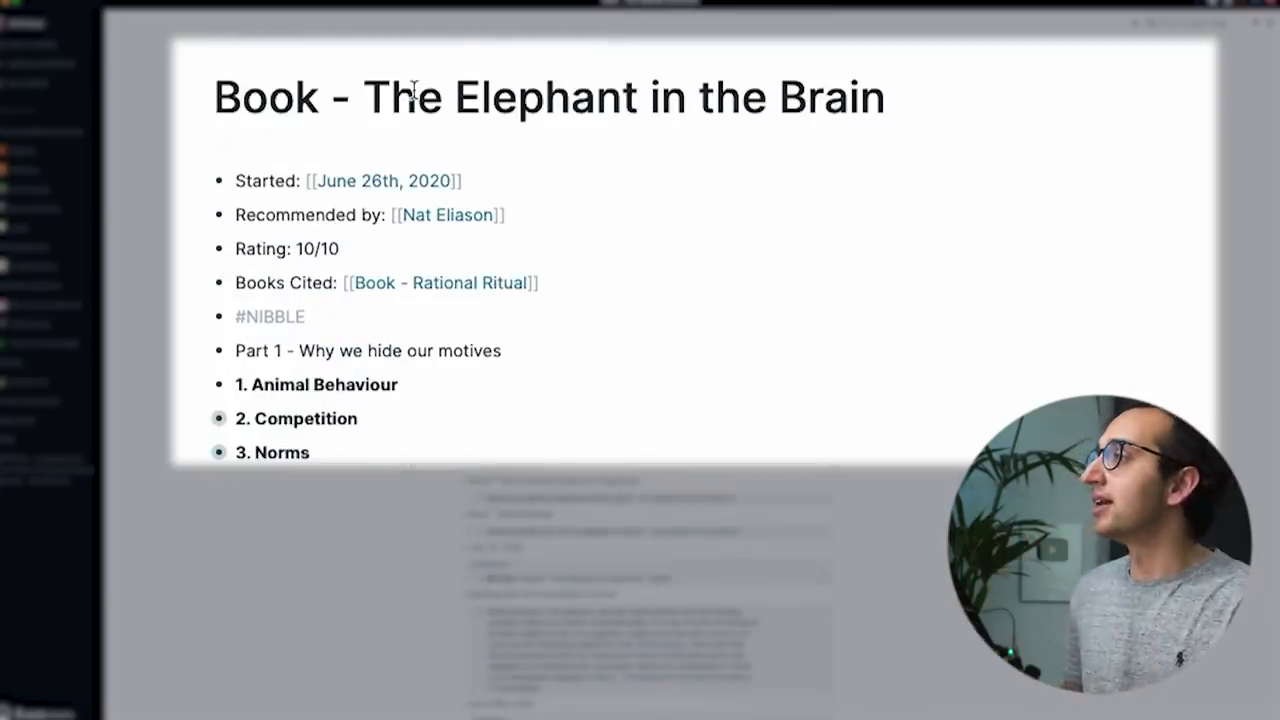
pyautogui.click(397, 181)
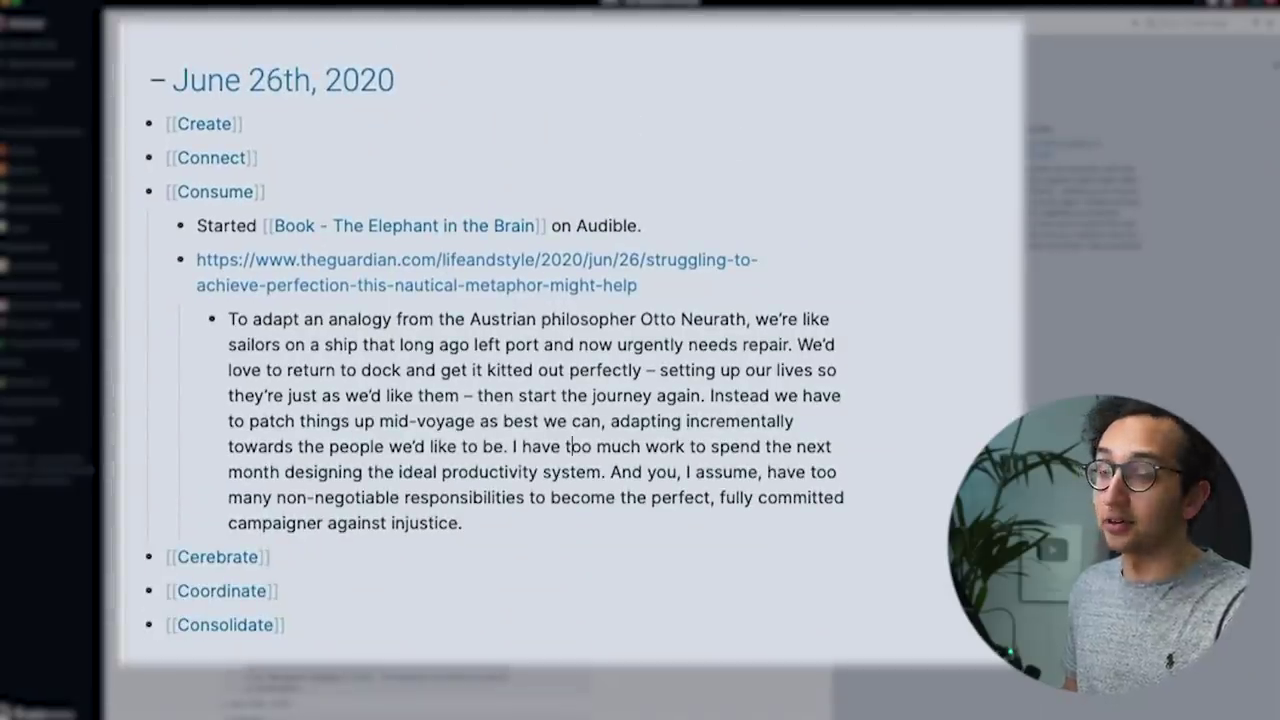
pyautogui.click(308, 226)
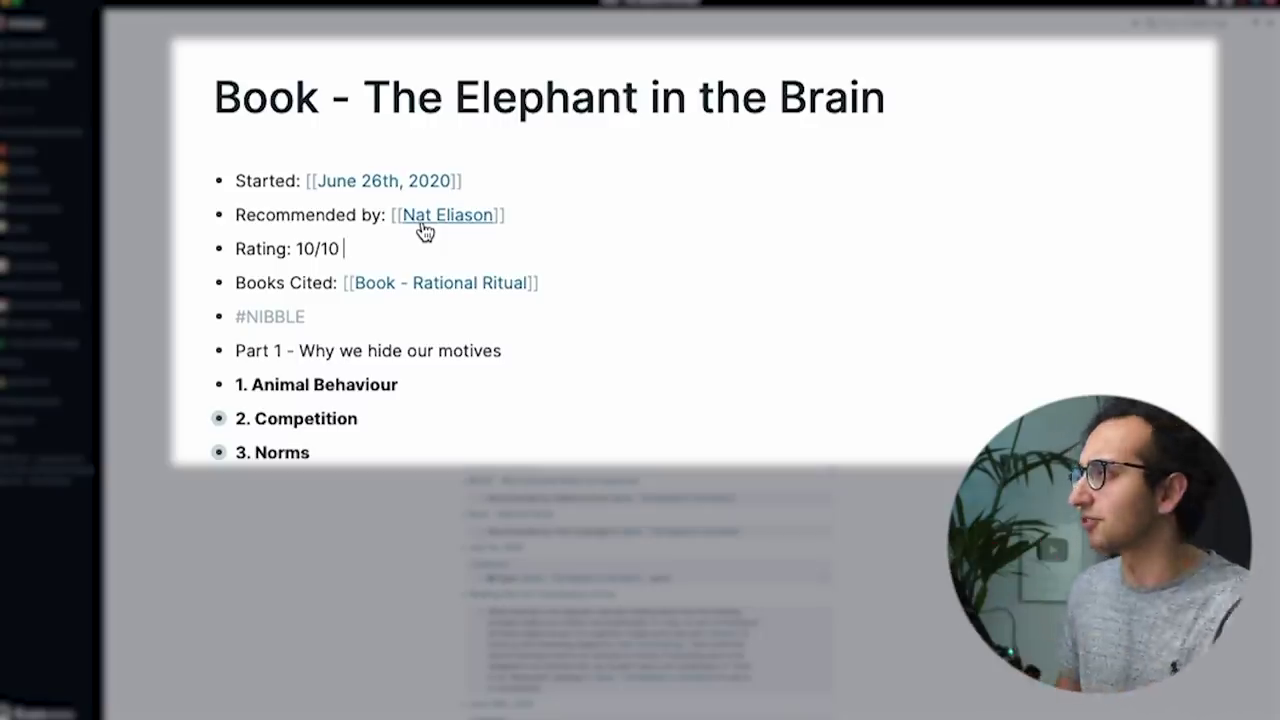
# Step: Open the recommender's page, collapse and re-expand its Linked References, and browse the 11 references
pyautogui.click(424, 231)
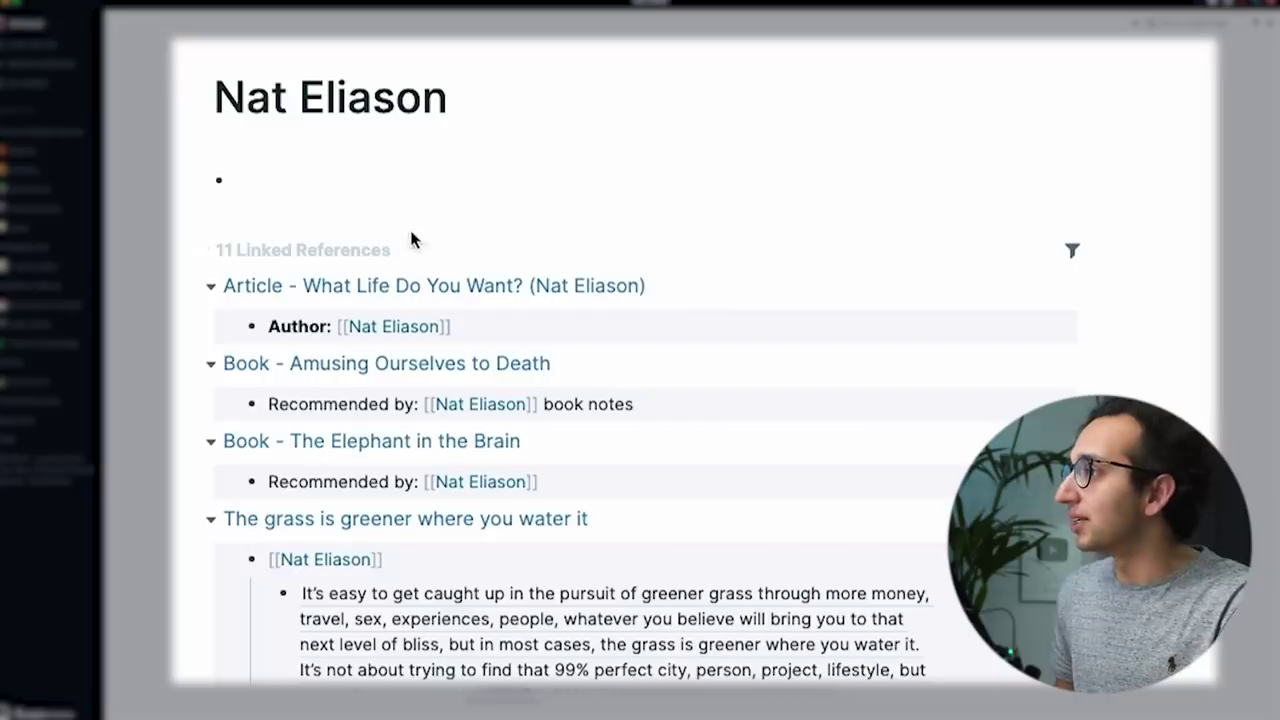
pyautogui.click(203, 251)
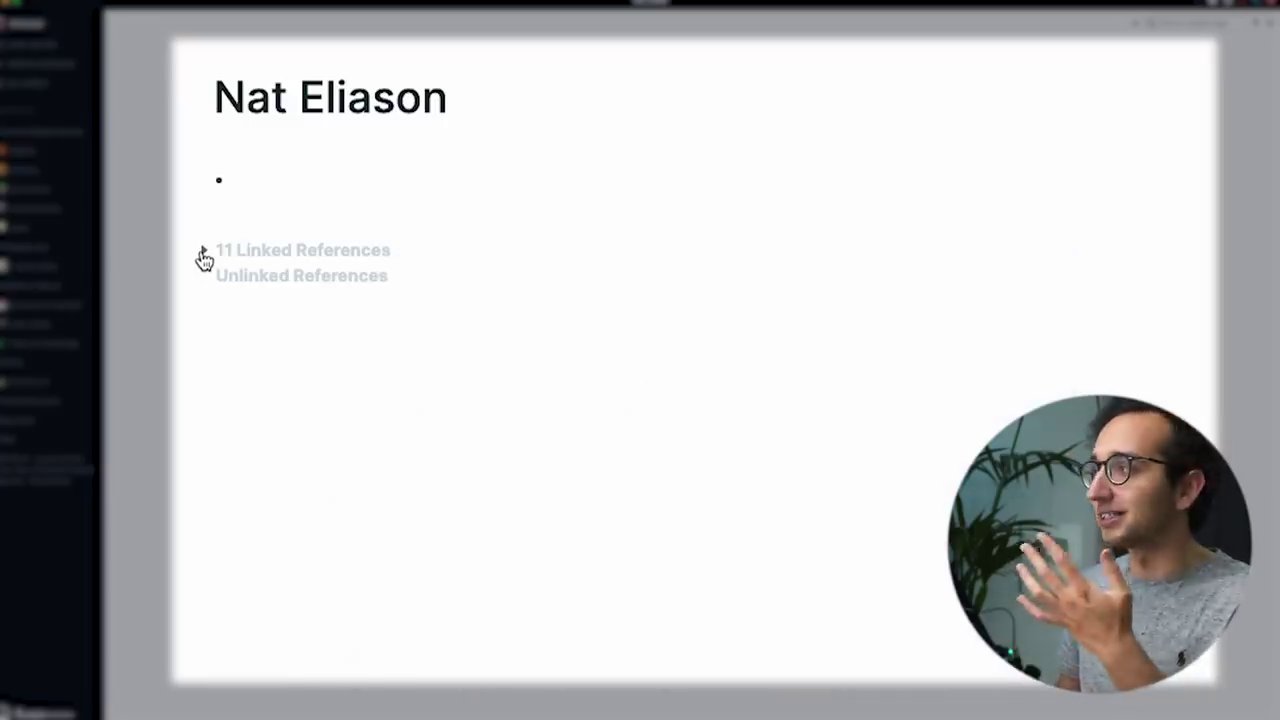
pyautogui.click(203, 253)
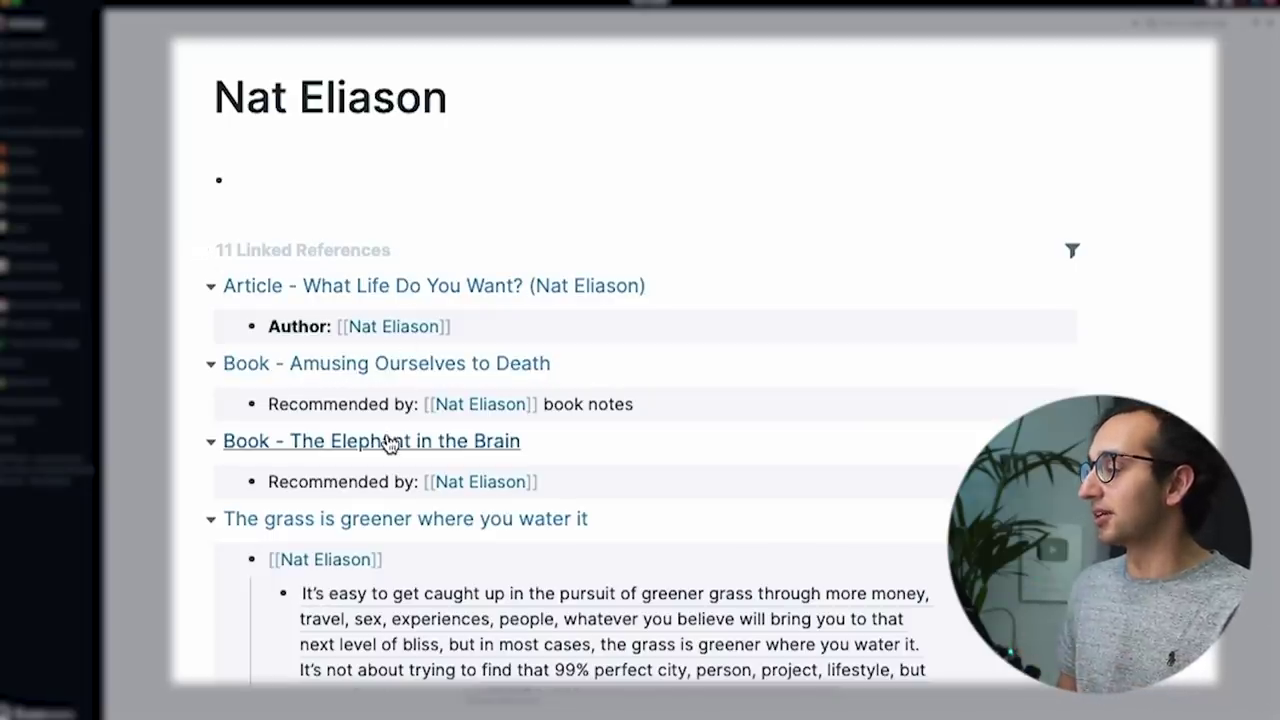
pyautogui.scroll(-1, 388, 445)
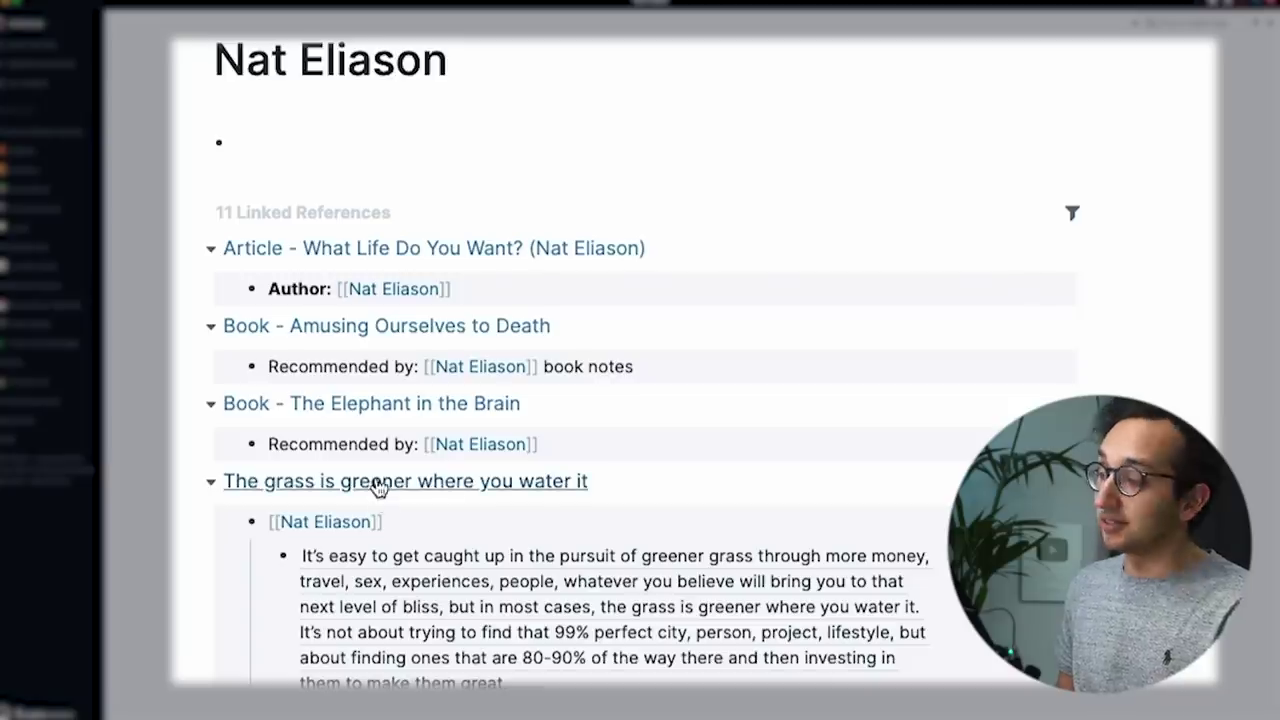
pyautogui.scroll(-1, 376, 486)
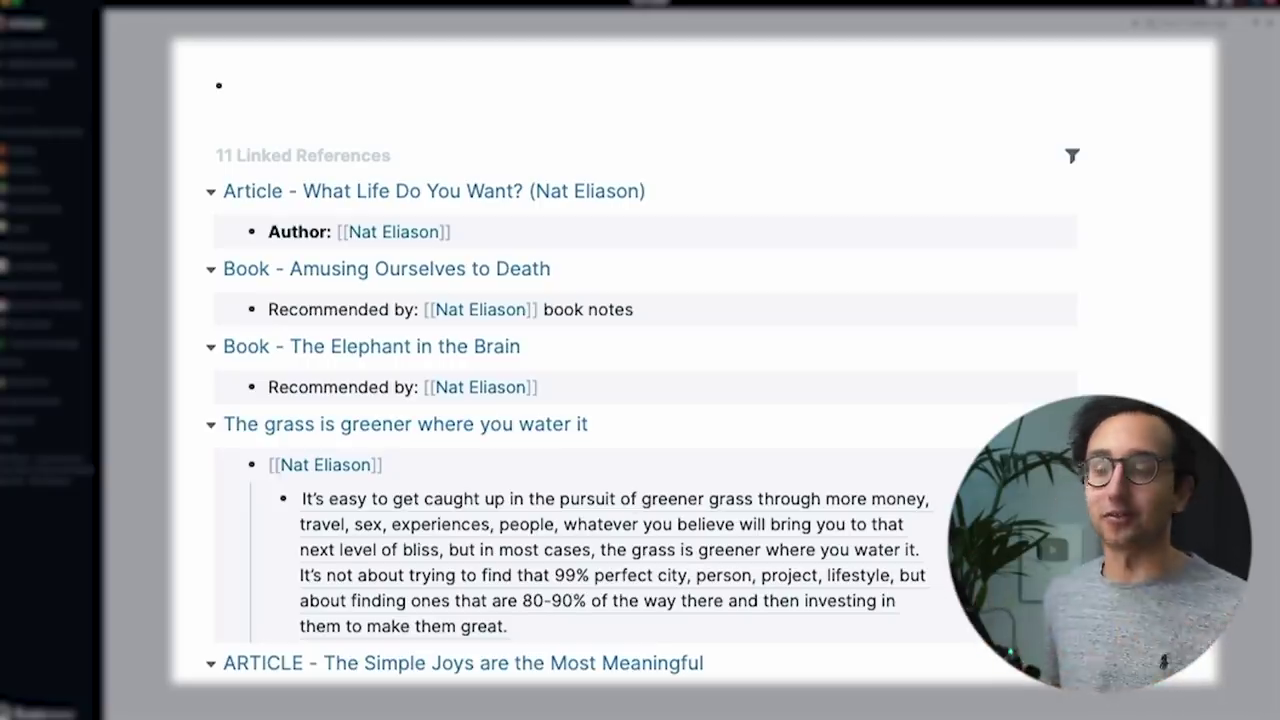
pyautogui.scroll(1, 640, 400)
pyautogui.scroll(1, 400, 203)
pyautogui.click(404, 183)
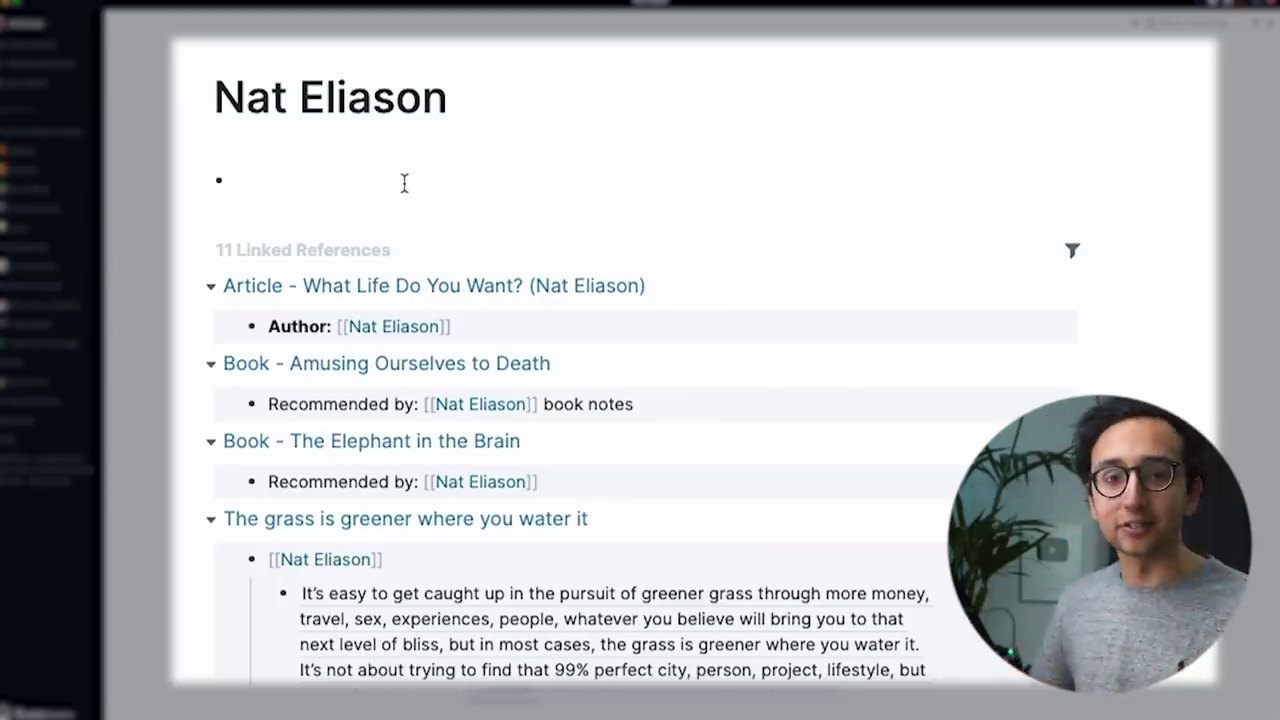
pyautogui.scroll(-2, 420, 289)
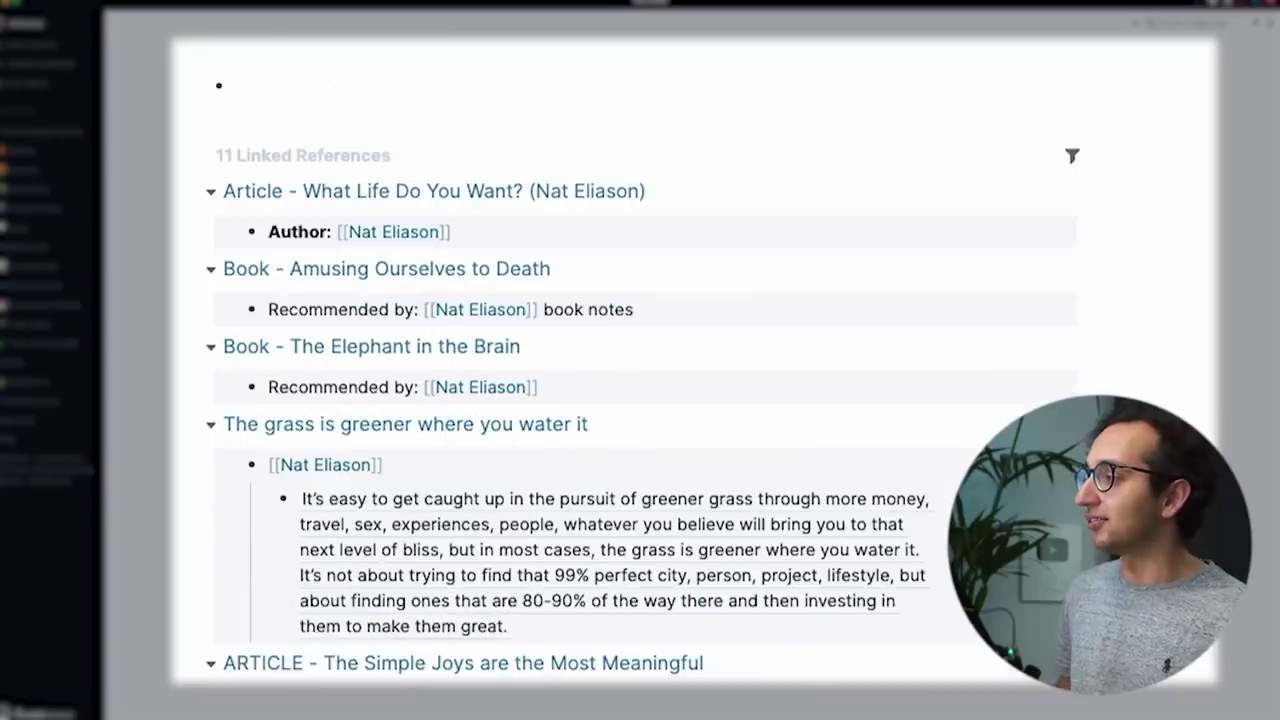
pyautogui.scroll(2, 408, 348)
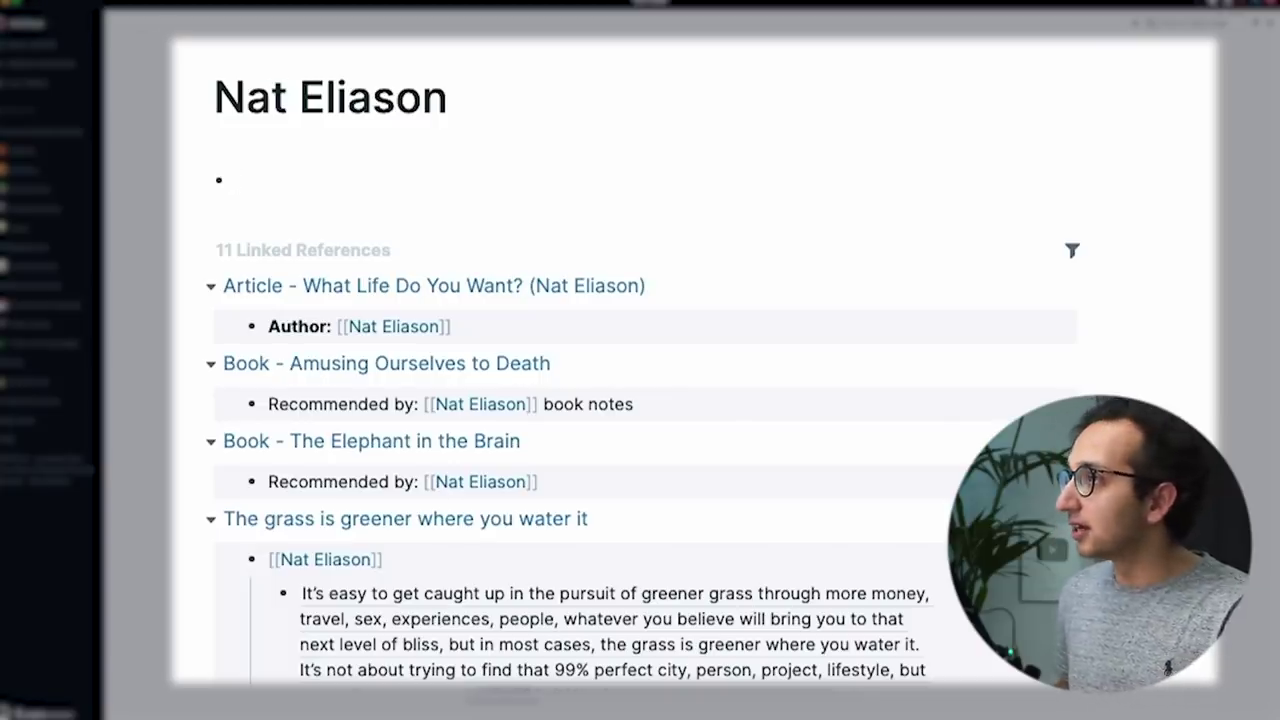
# Step: Open the Elephant in the Brain book page, then its cited Rational Ritual page and the TBR page
pyautogui.click(330, 441)
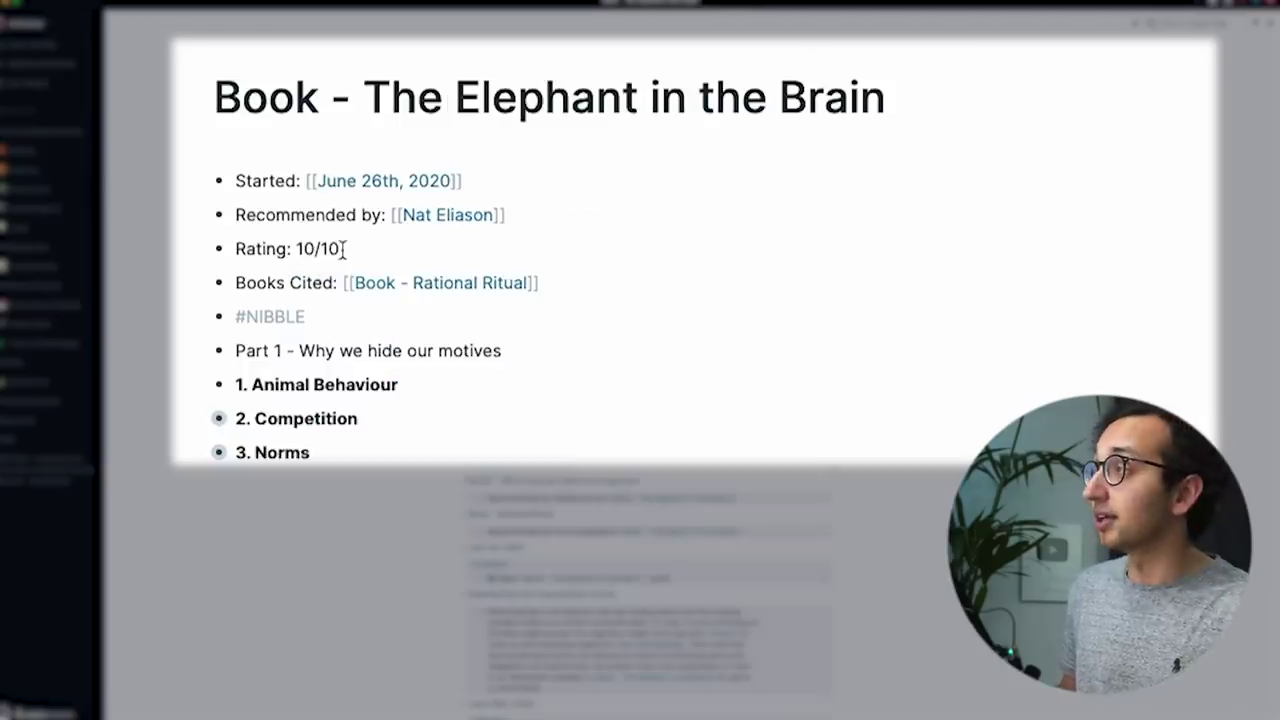
pyautogui.click(410, 288)
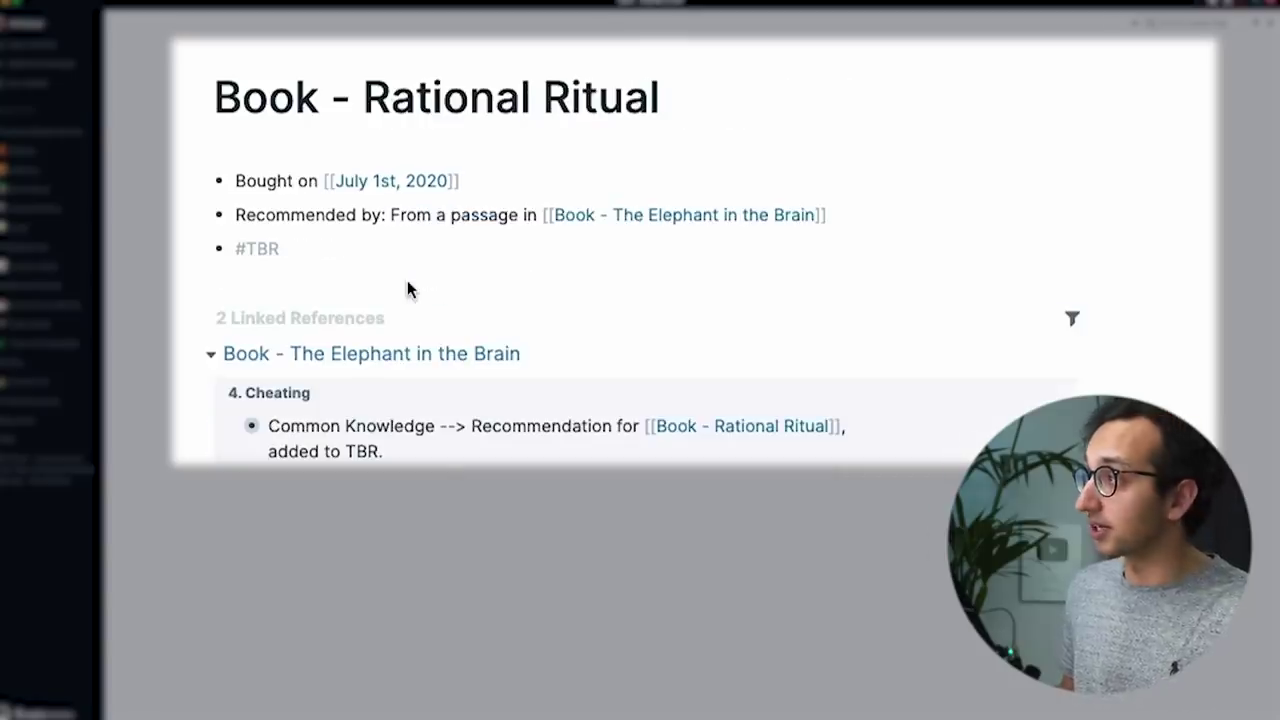
pyautogui.click(266, 250)
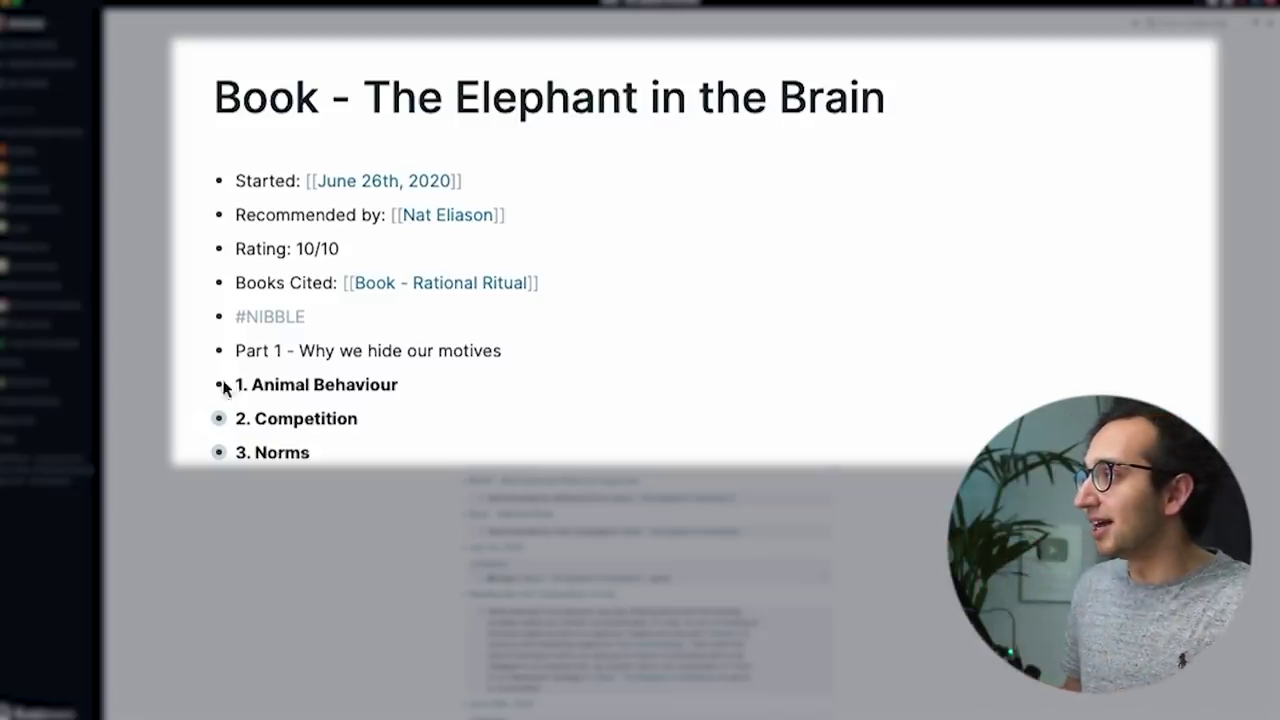
# Step: Expand the 2. Competition and Machiavelli vs Castiglione notes, then open Book - Rational Ritual in the sidebar
pyautogui.click(207, 419)
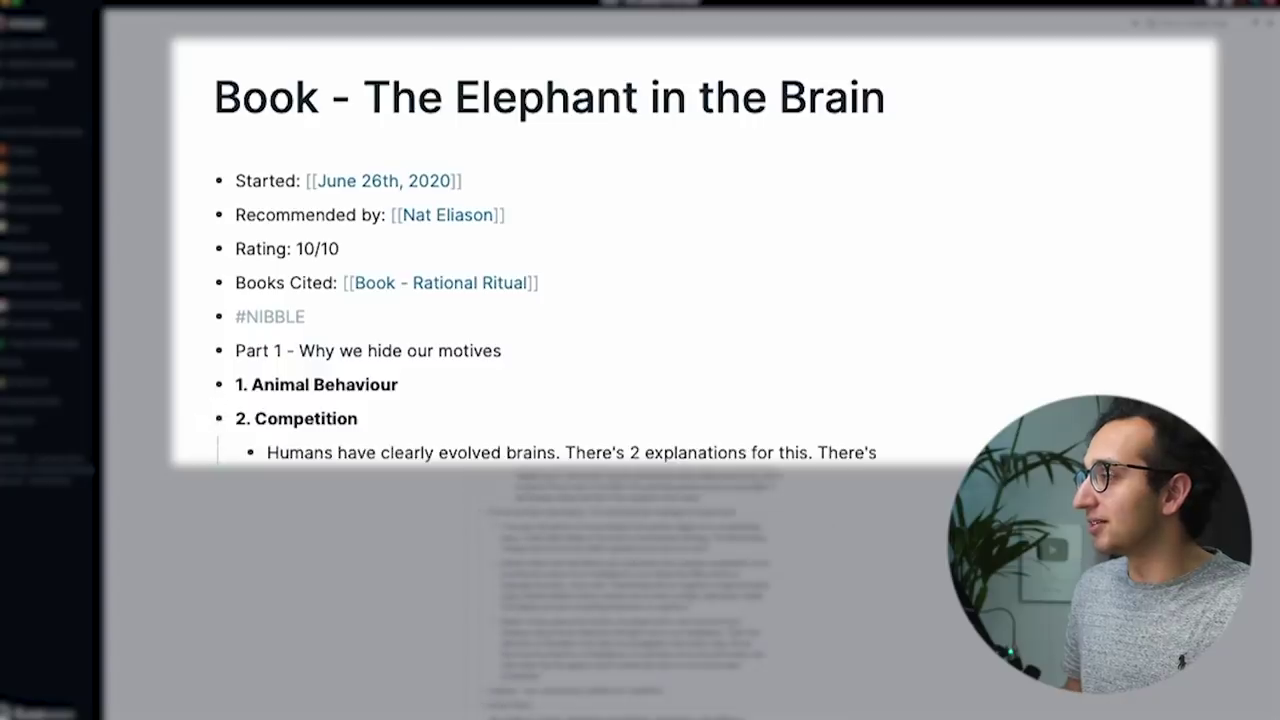
pyautogui.scroll(-15, 281, 325)
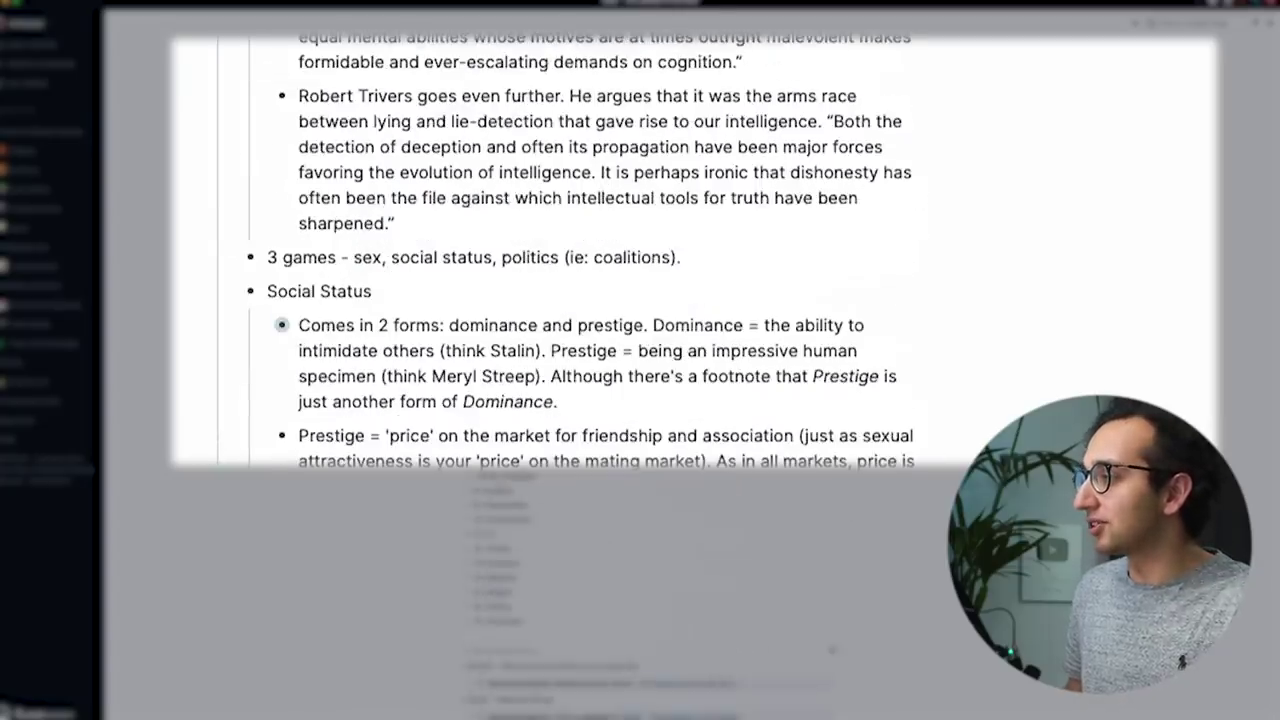
pyautogui.scroll(-5, 231, 294)
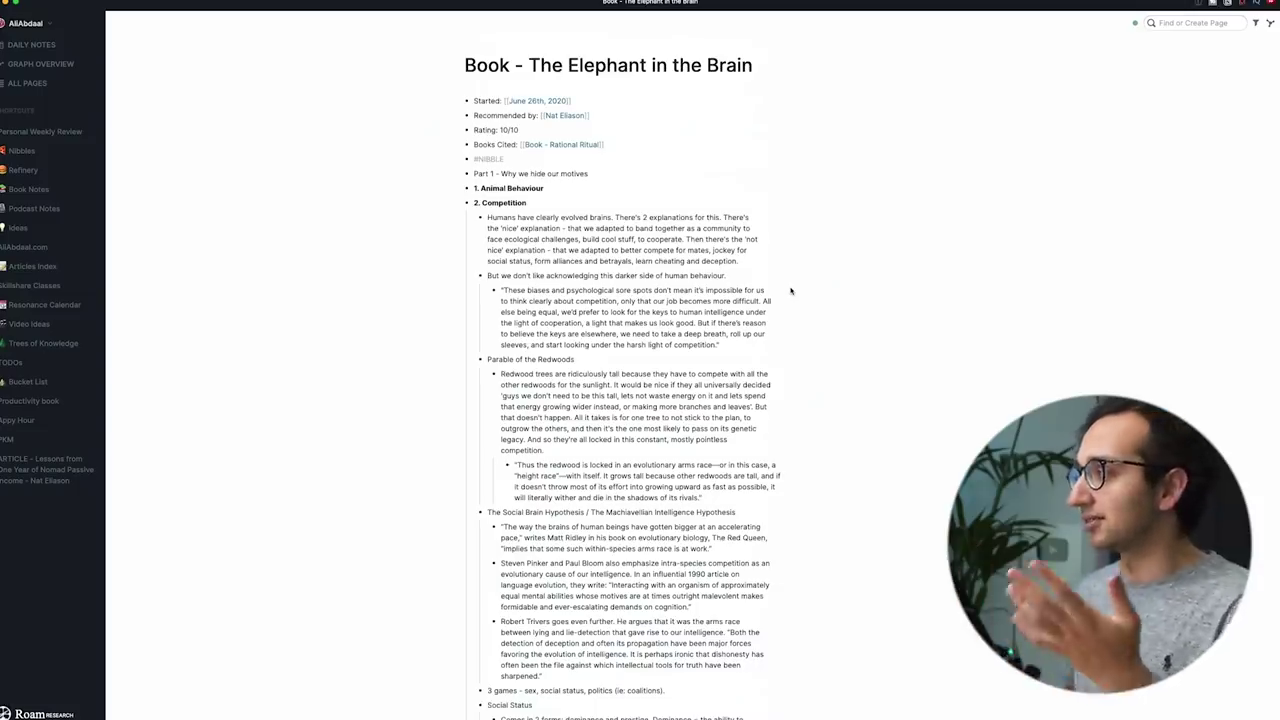
pyautogui.scroll(-3, 684, 300)
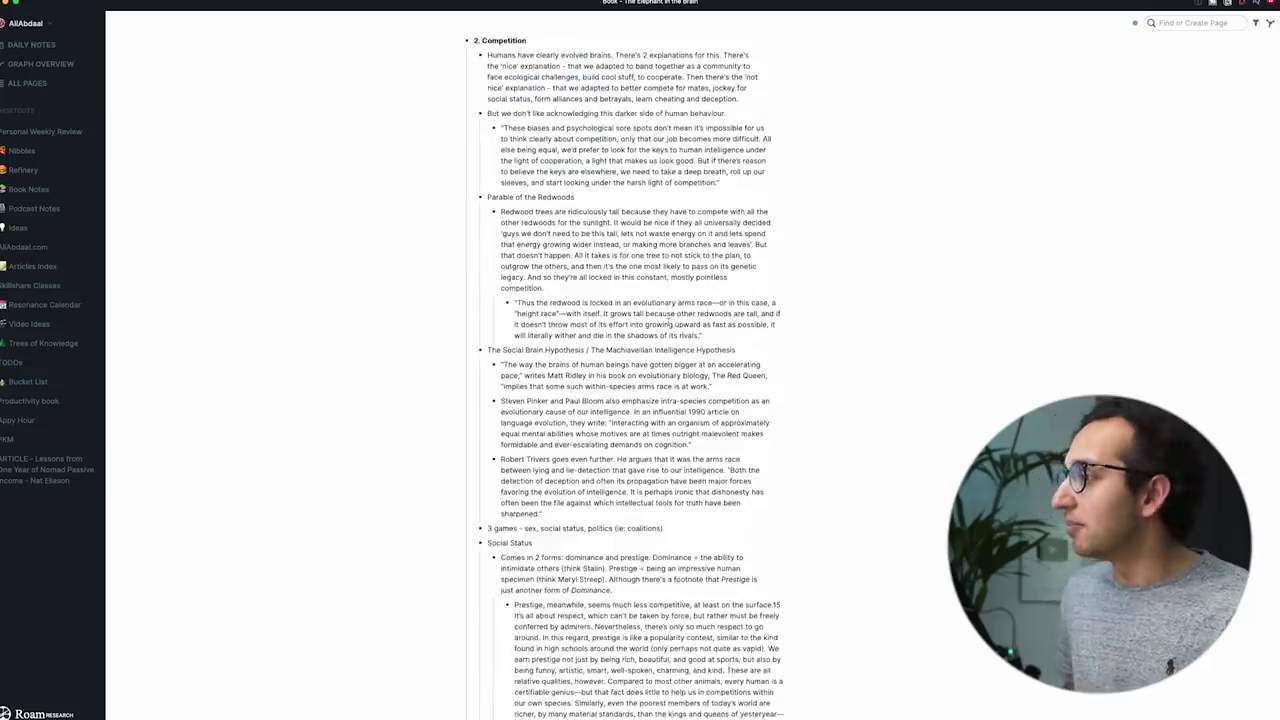
pyautogui.scroll(-10, 669, 318)
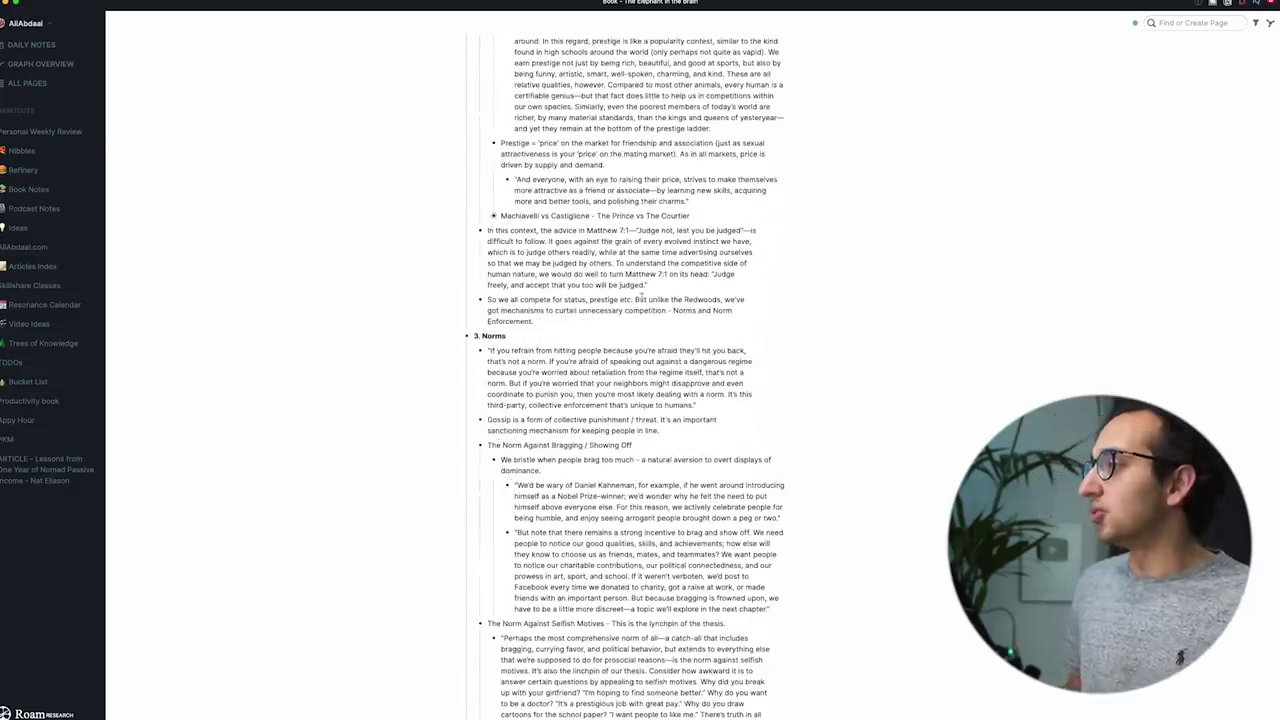
pyautogui.click(486, 217)
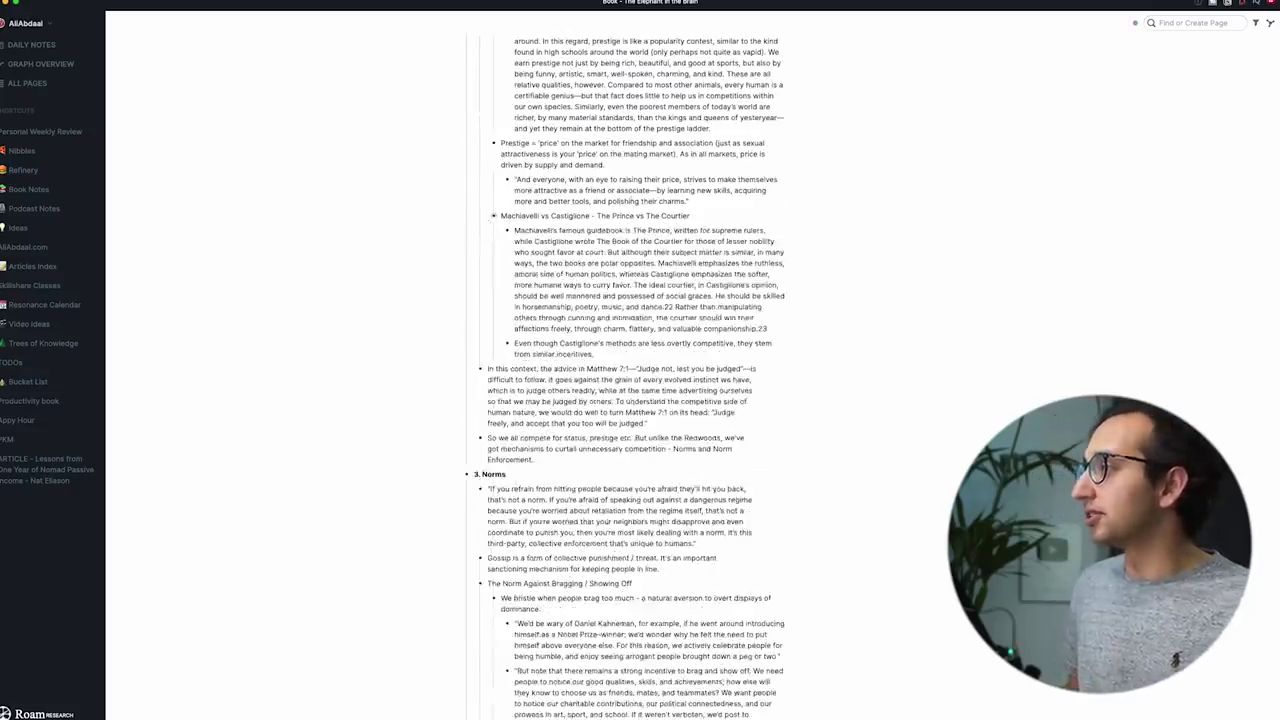
pyautogui.scroll(-6, 607, 163)
pyautogui.scroll(-5, 623, 207)
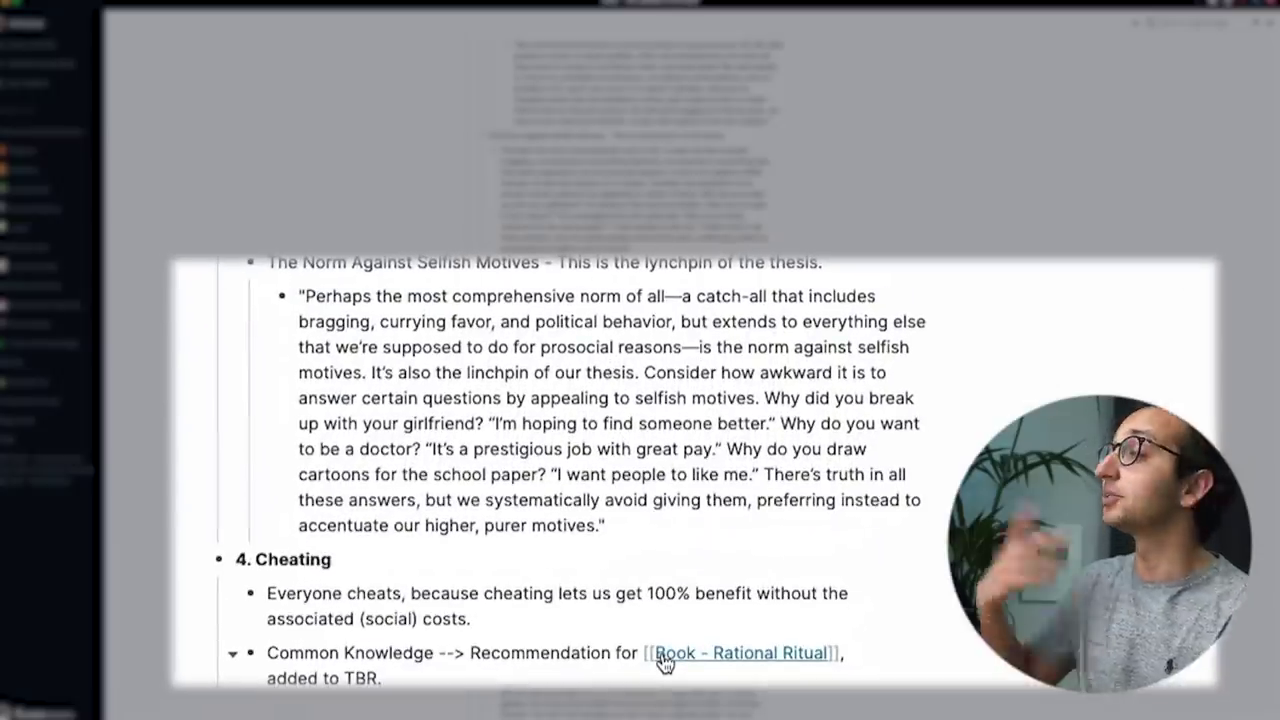
pyautogui.keyDown('shift'); pyautogui.click(660, 655); pyautogui.keyUp('shift')
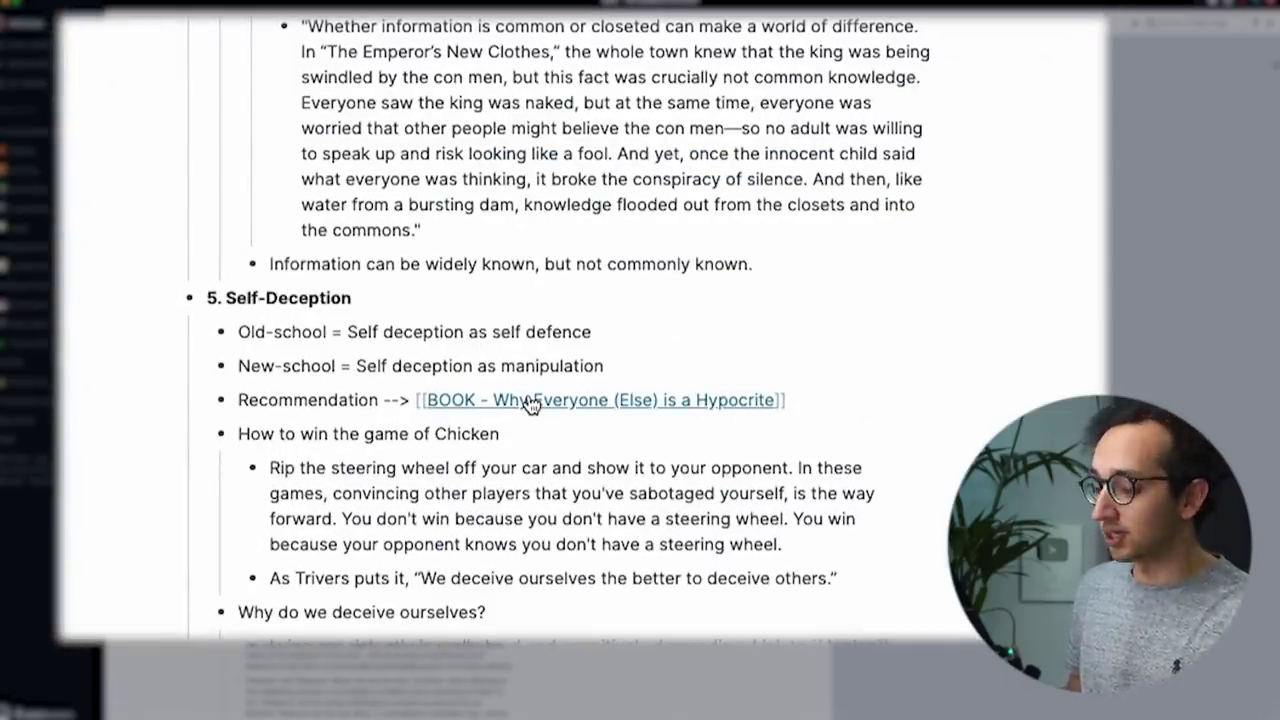
# Step: Add the BOOK - Why Everyone (Else) is a Hypocrite link from 5. Self-Deception to the right sidebar
pyautogui.keyDown('shift'); pyautogui.click(530, 400); pyautogui.keyUp('shift')
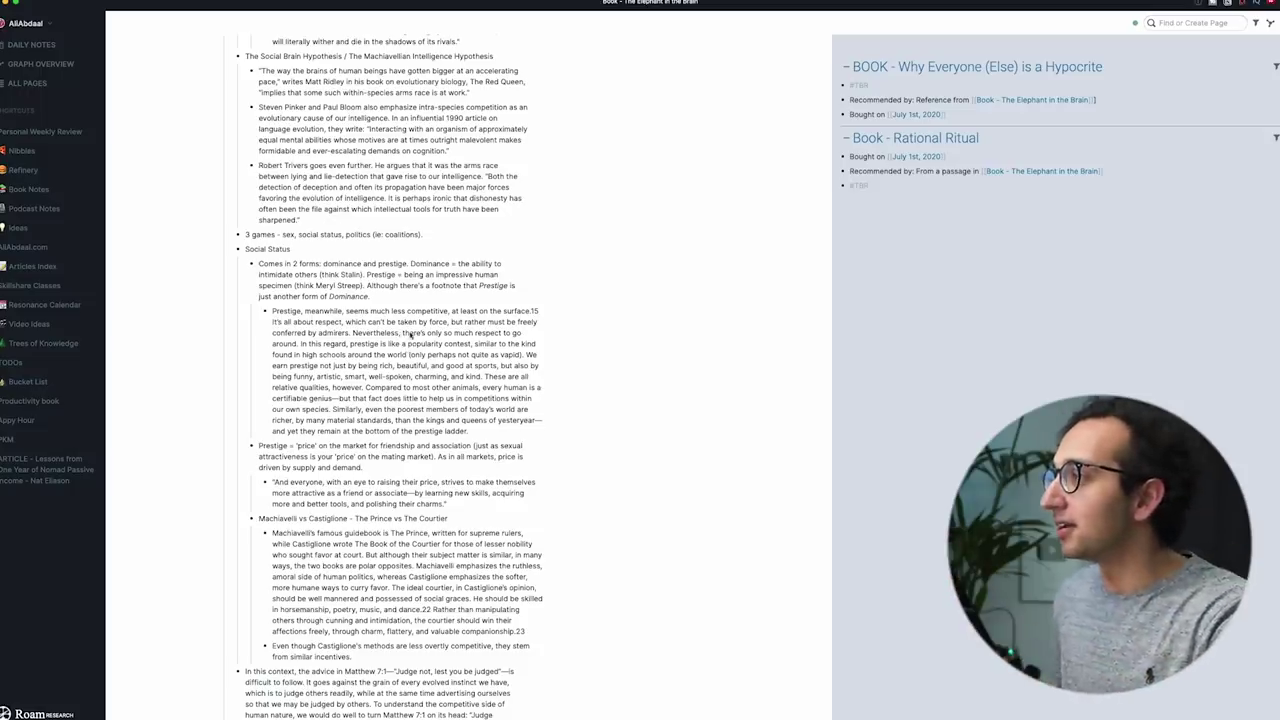
pyautogui.scroll(3, 410, 335)
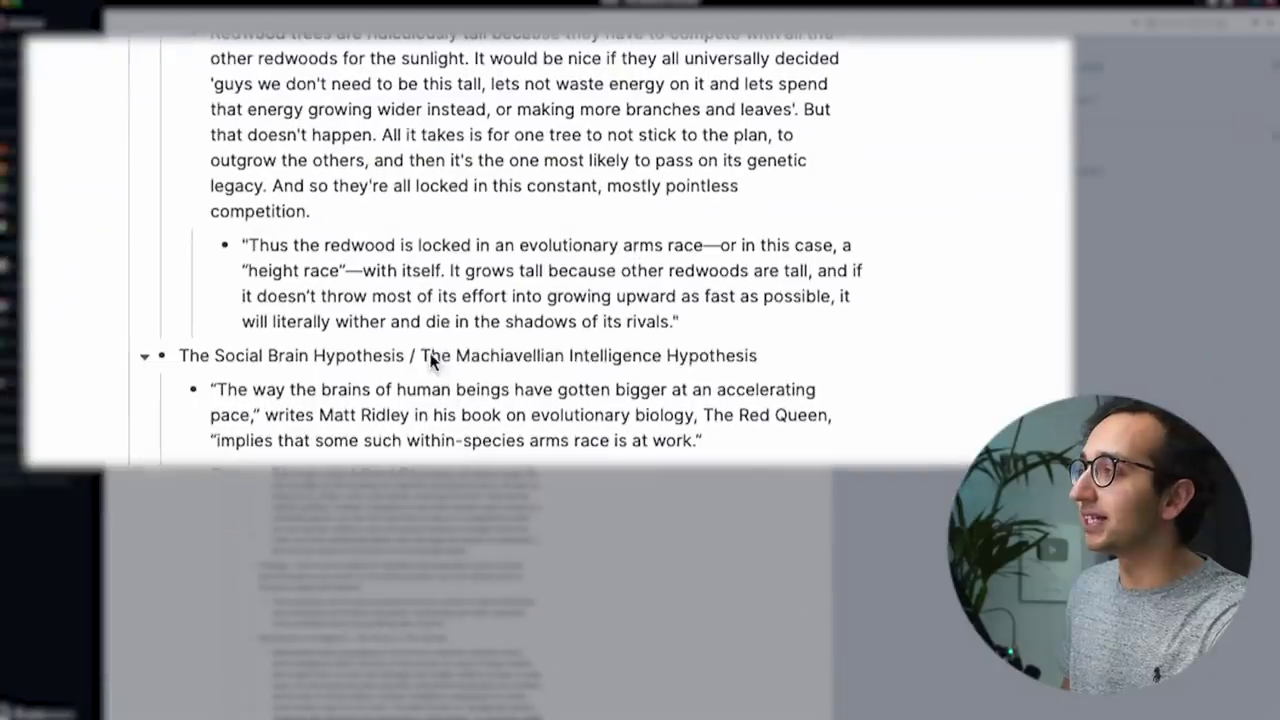
# Step: Wrap 'The Machiavellian Intelligence Hypothesis' as a page link and open the new empty page for writing
pyautogui.moveTo(351, 176); pyautogui.dragTo(429, 177)
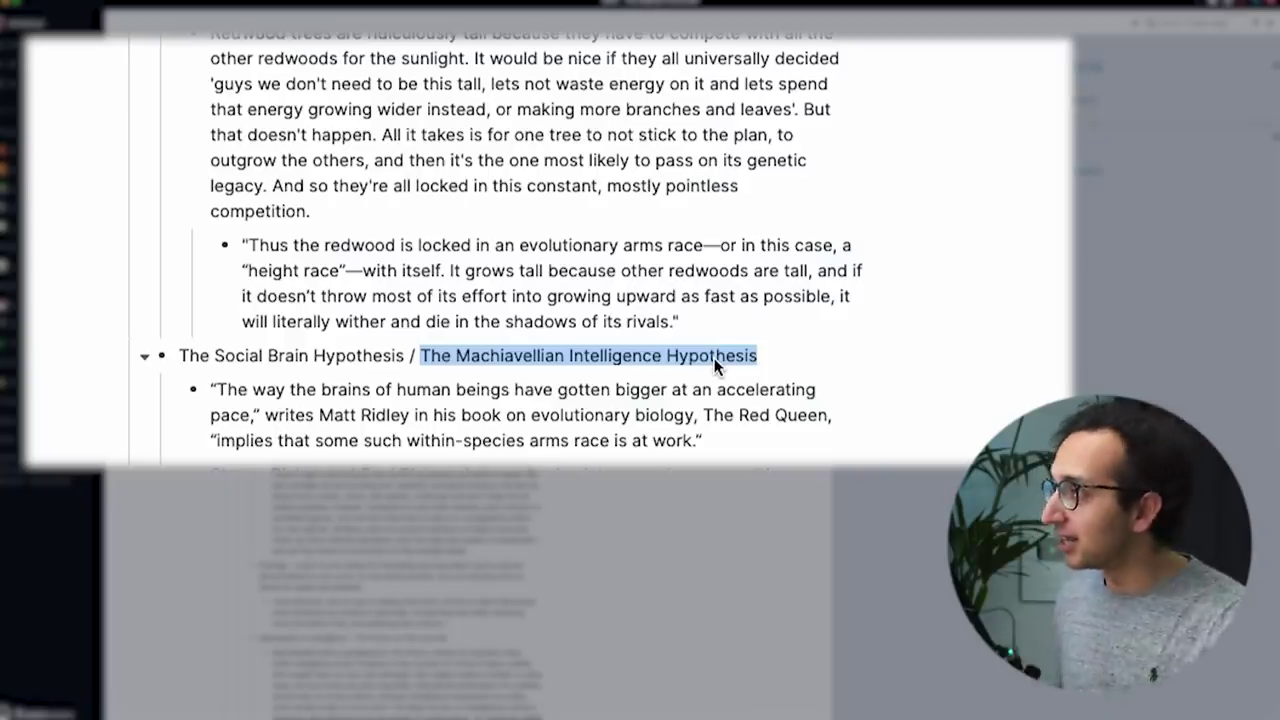
pyautogui.press('[')
pyautogui.press('[')
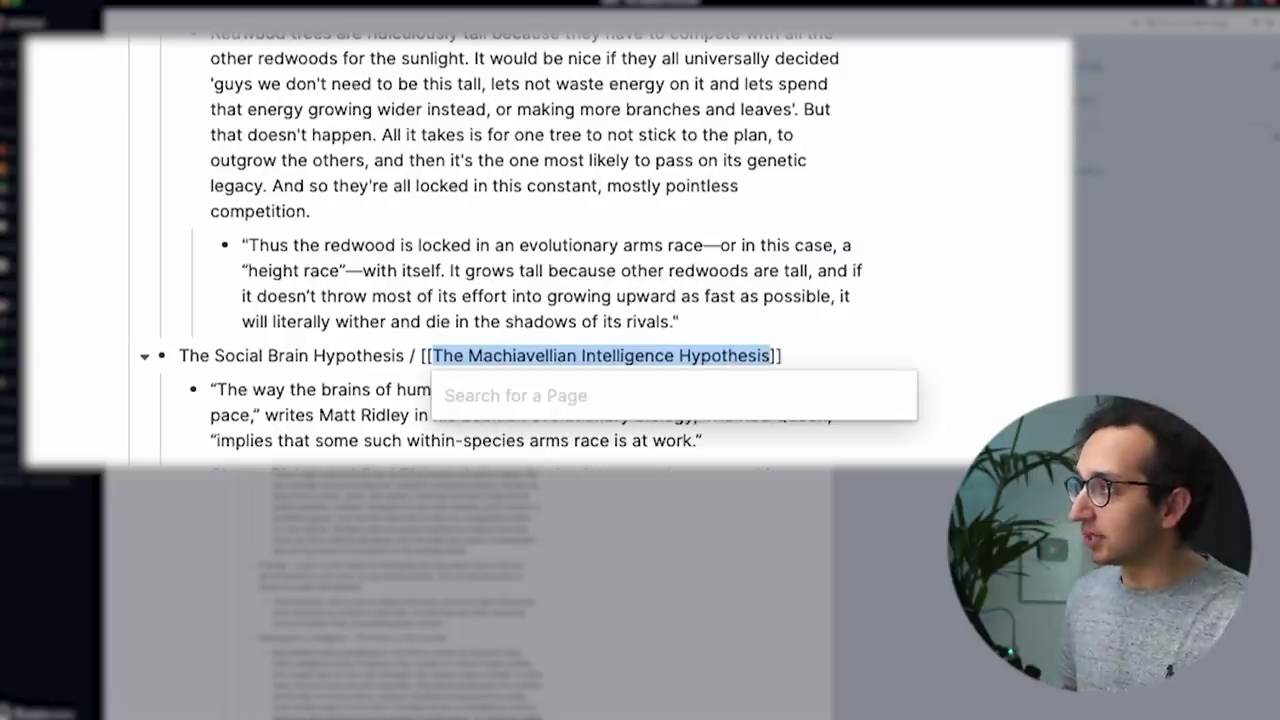
pyautogui.click(697, 398)
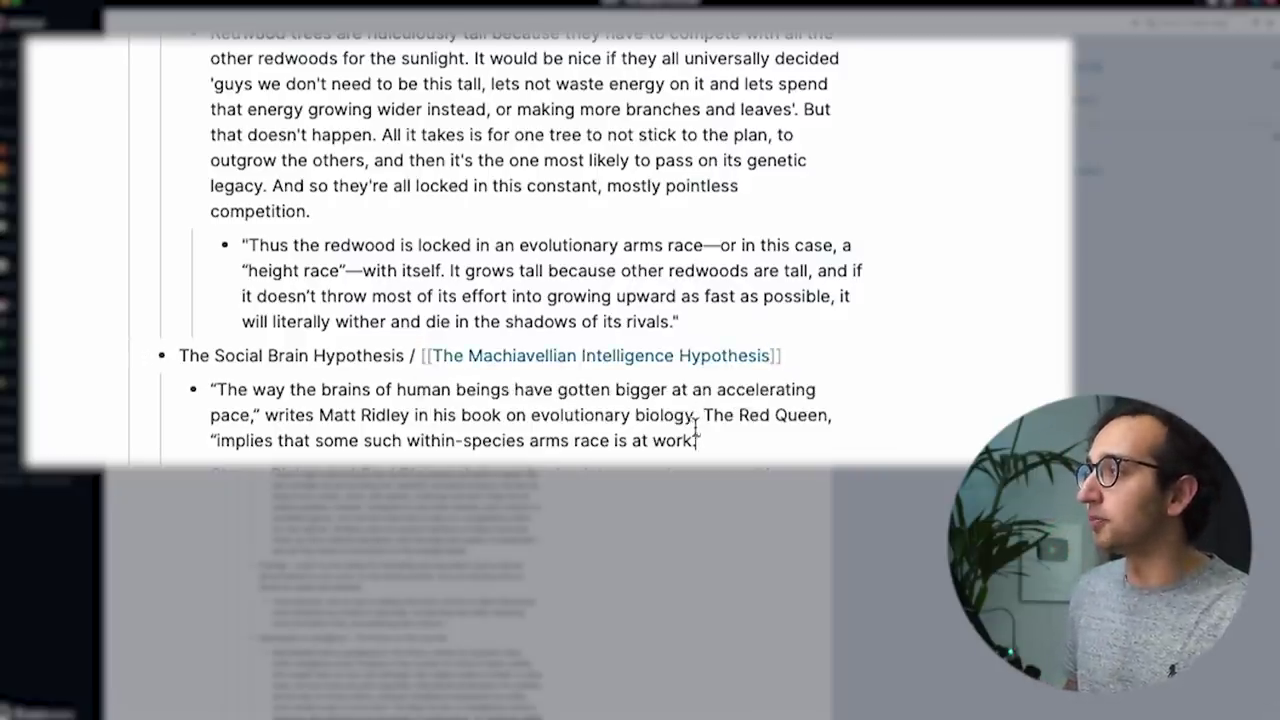
pyautogui.click(690, 367)
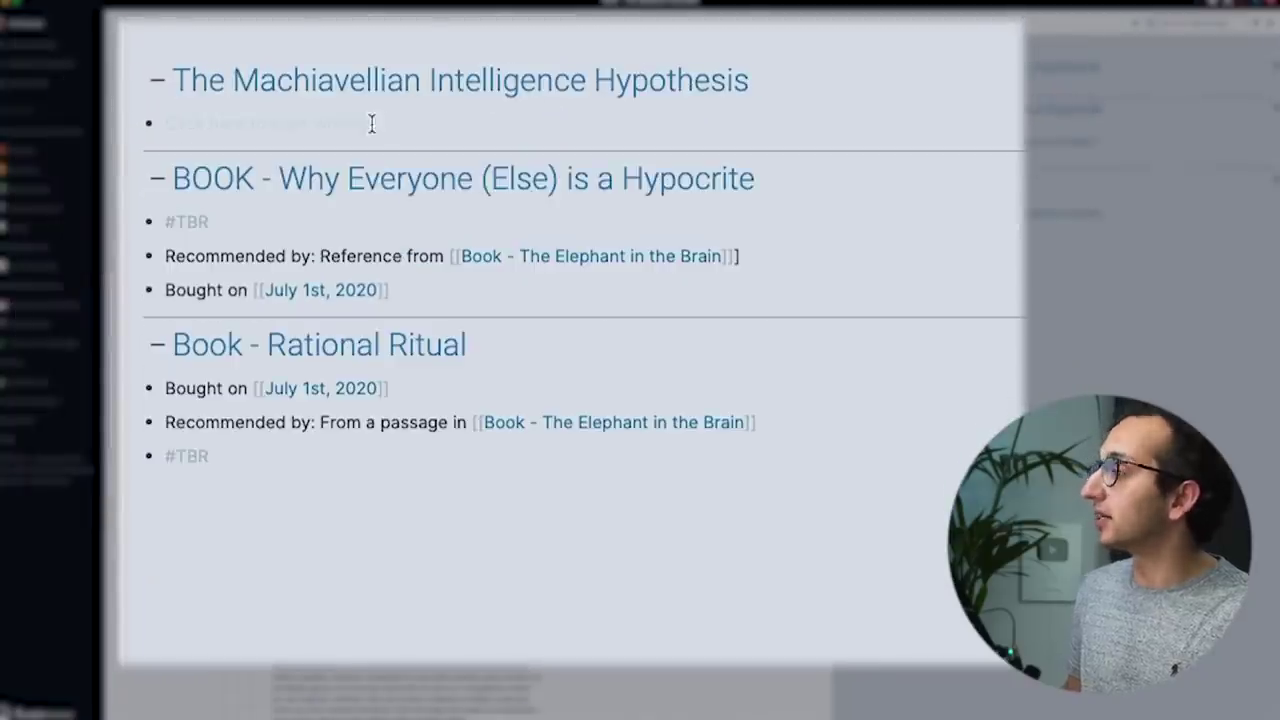
pyautogui.click(371, 123)
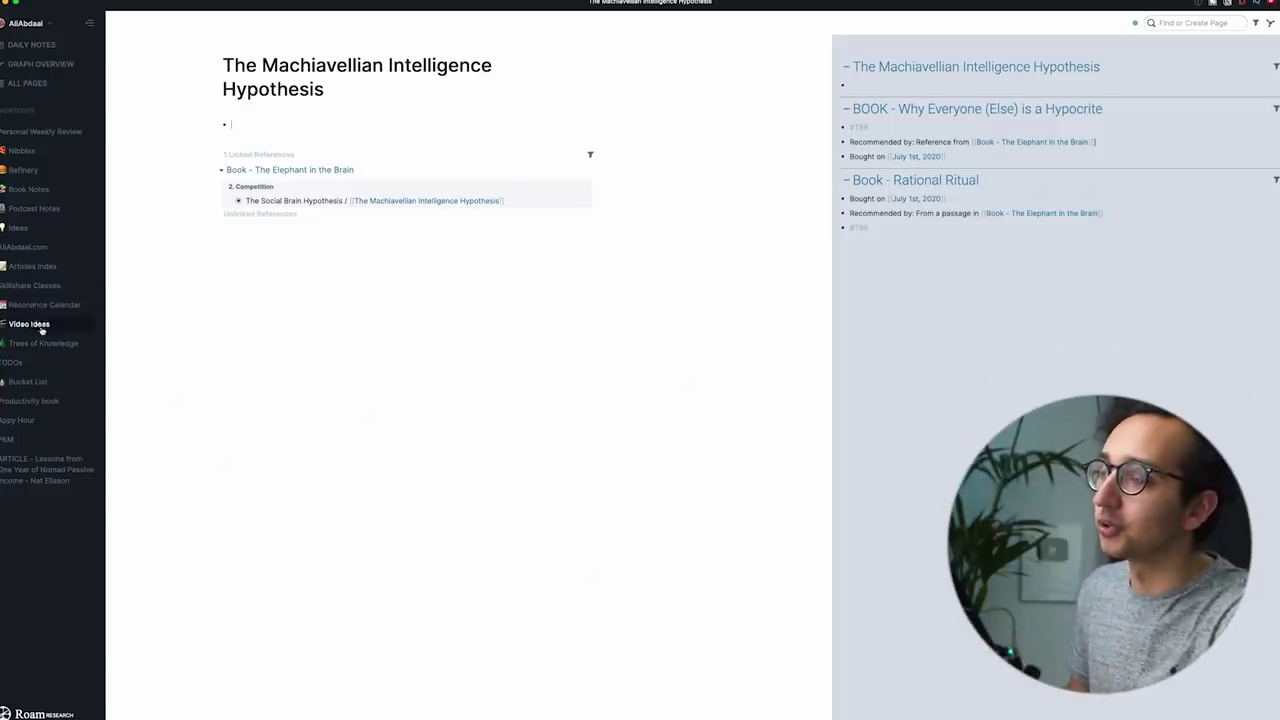
# Step: Go to Book Notes, then open Trees of Knowledge and scroll through its outline
pyautogui.click(28, 189)
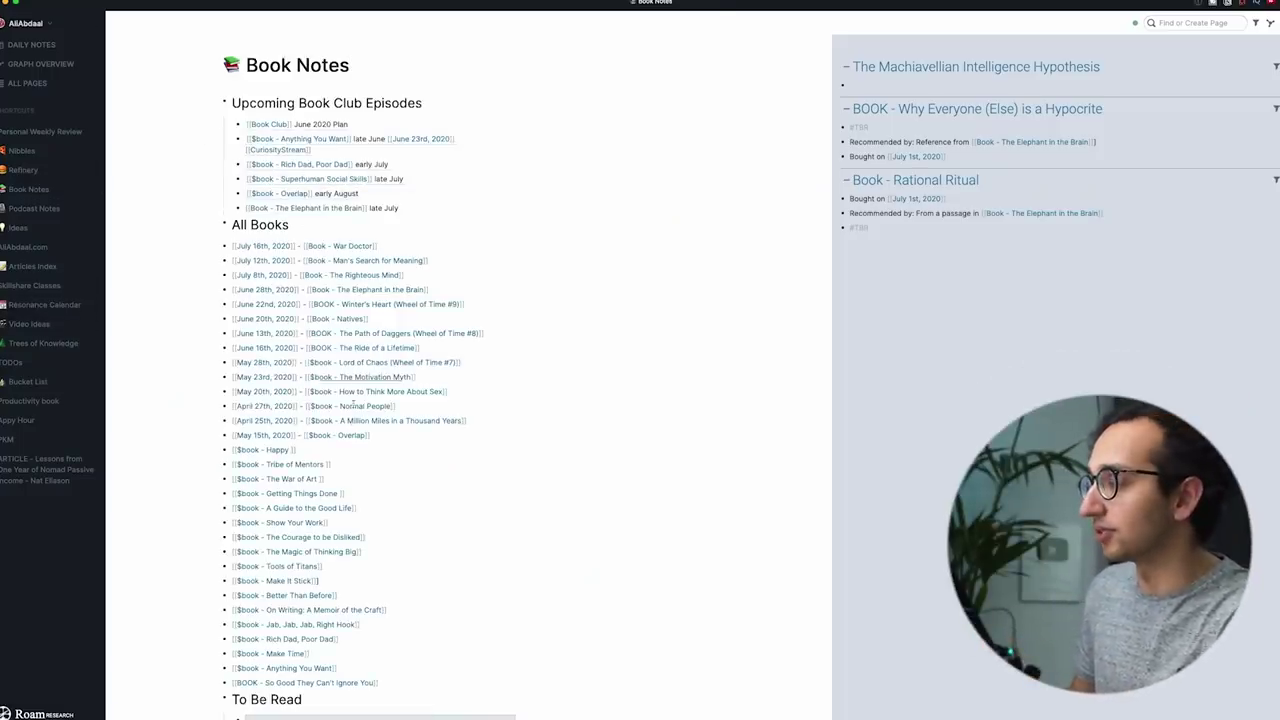
pyautogui.click(49, 343)
pyautogui.scroll(-3, 391, 310)
pyautogui.scroll(3, 391, 310)
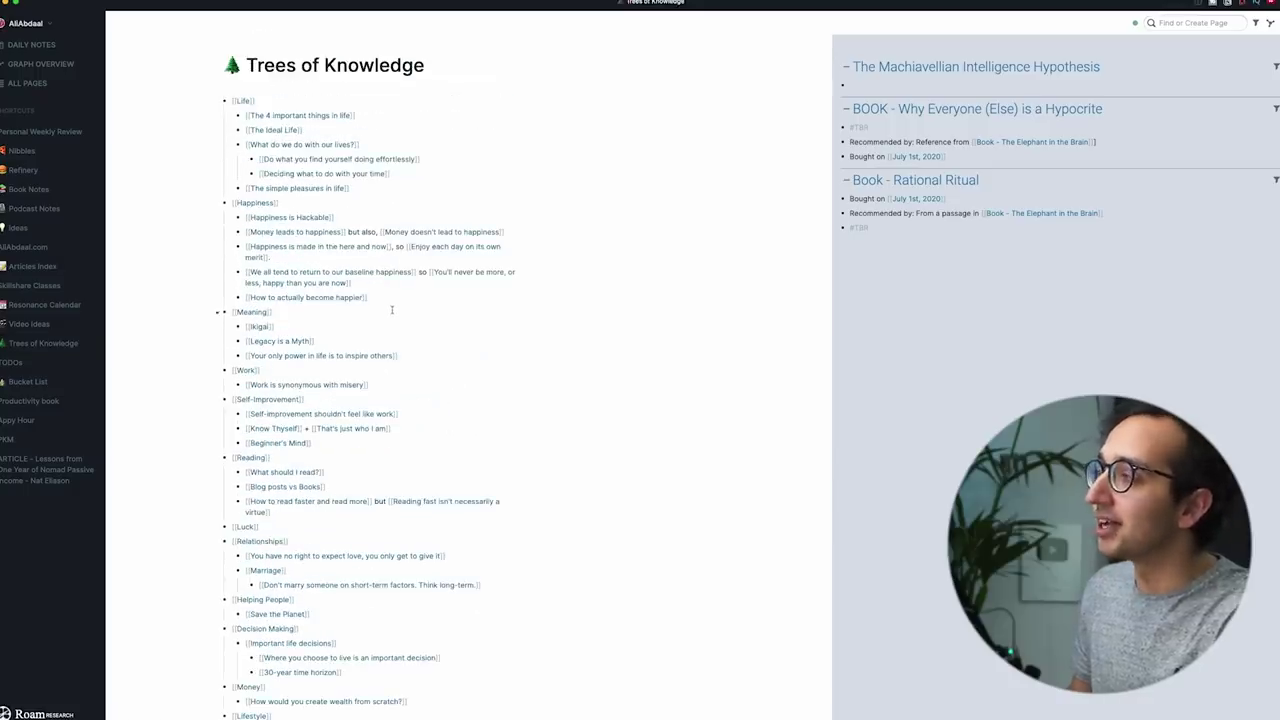
pyautogui.scroll(-2, 265, 250)
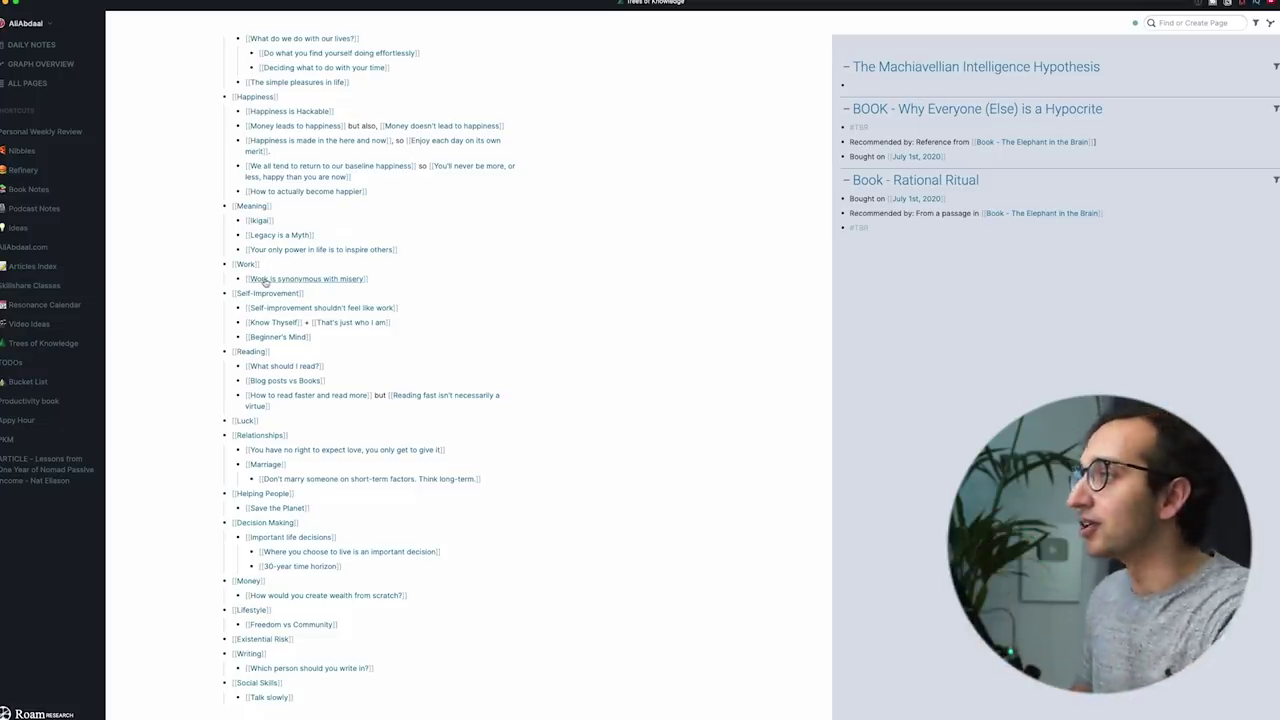
pyautogui.scroll(2, 265, 281)
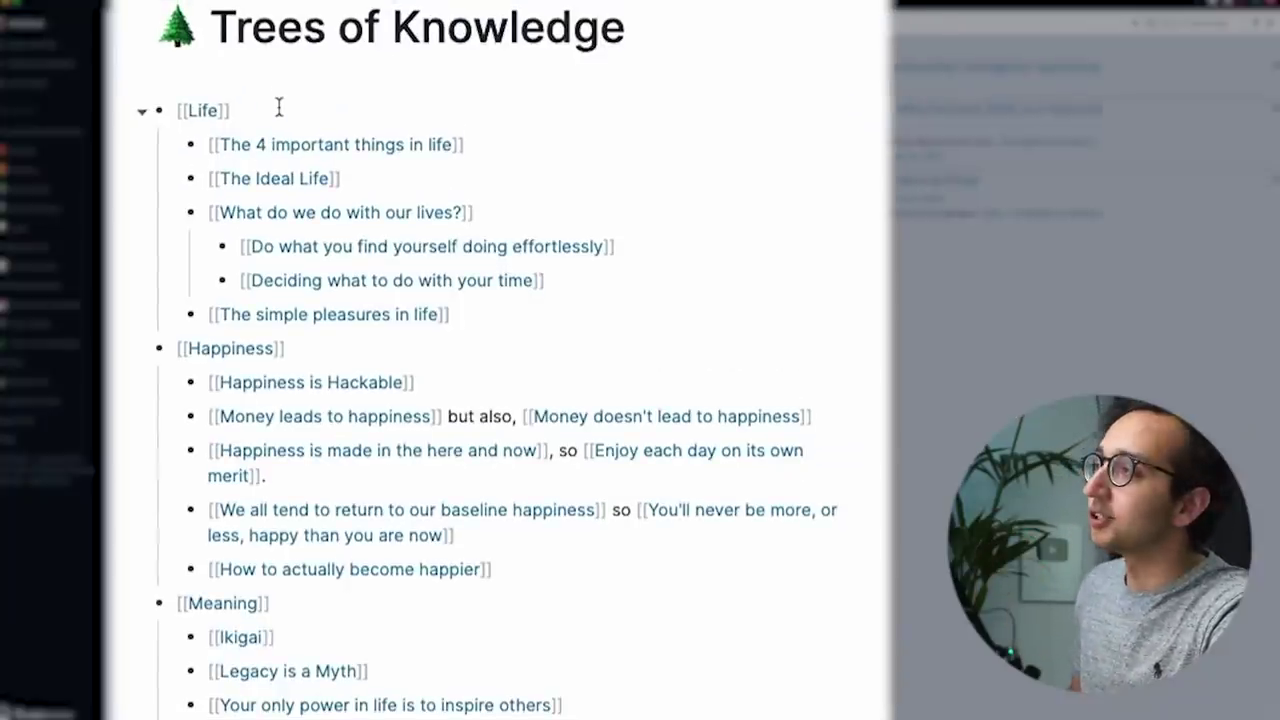
# Step: Open The 4 important things in life, then browse the #happiness tag page's references
pyautogui.click(312, 146)
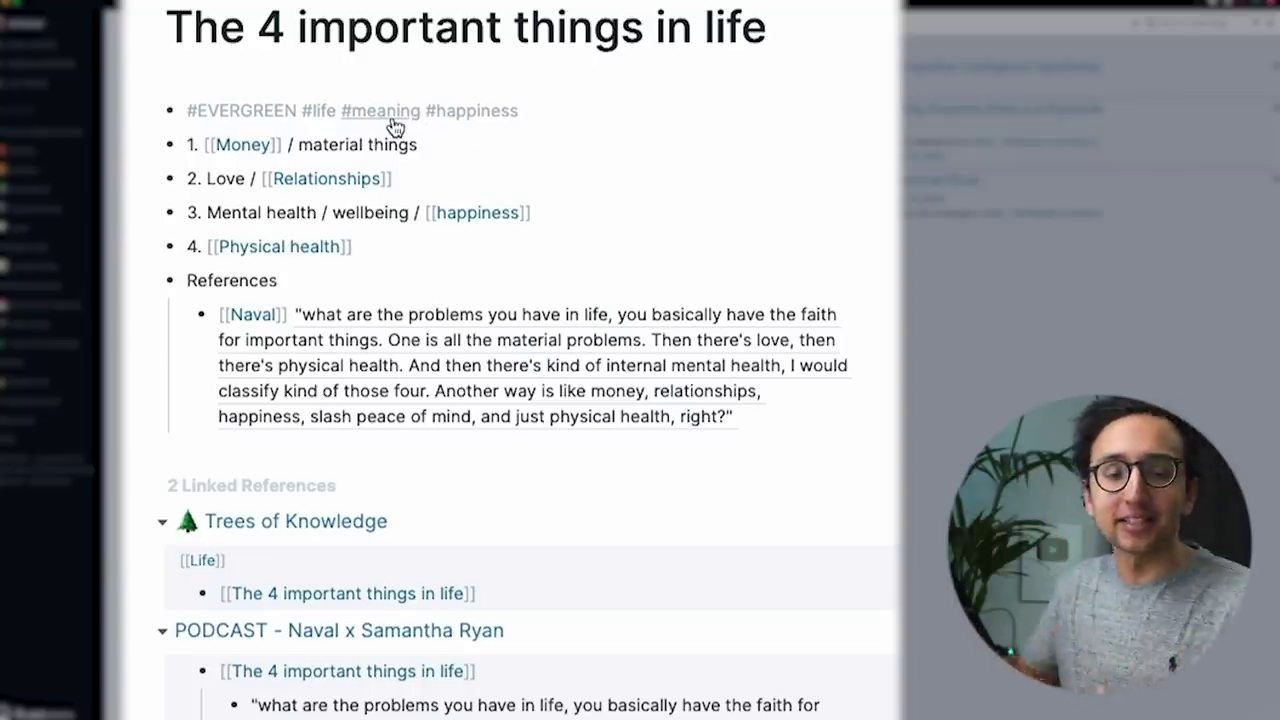
pyautogui.click(452, 113)
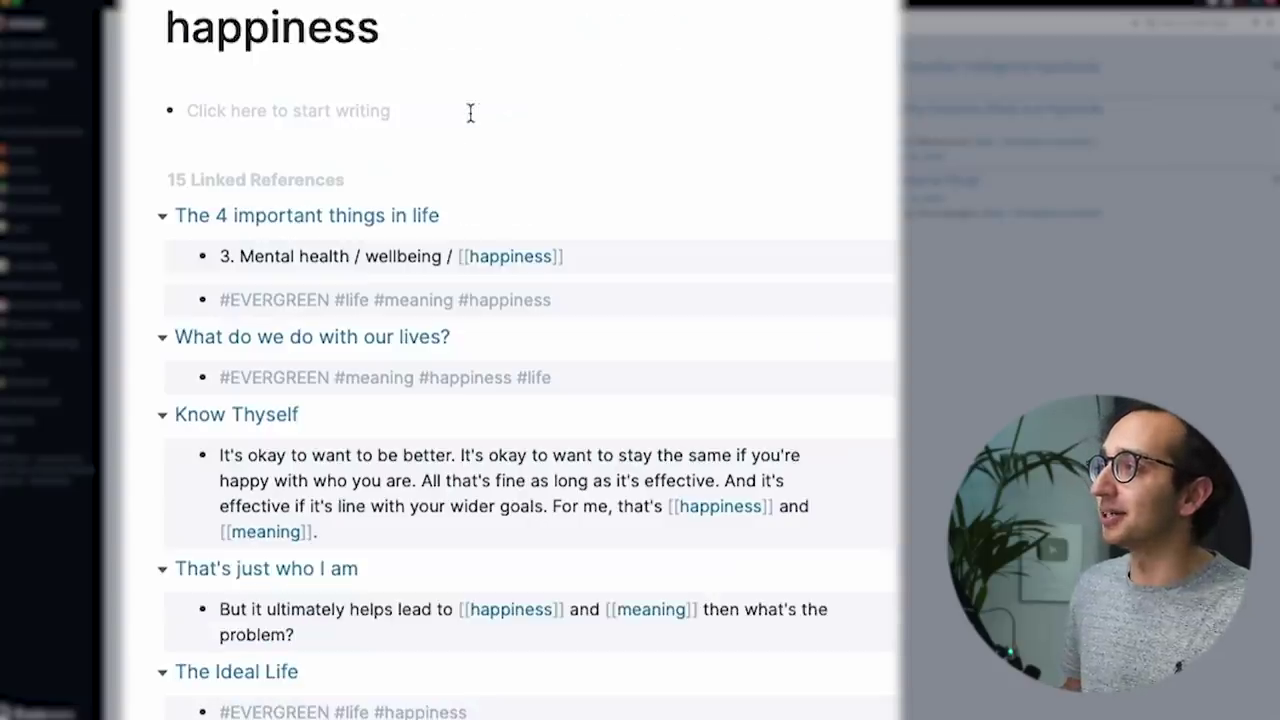
pyautogui.scroll(-1, 405, 320)
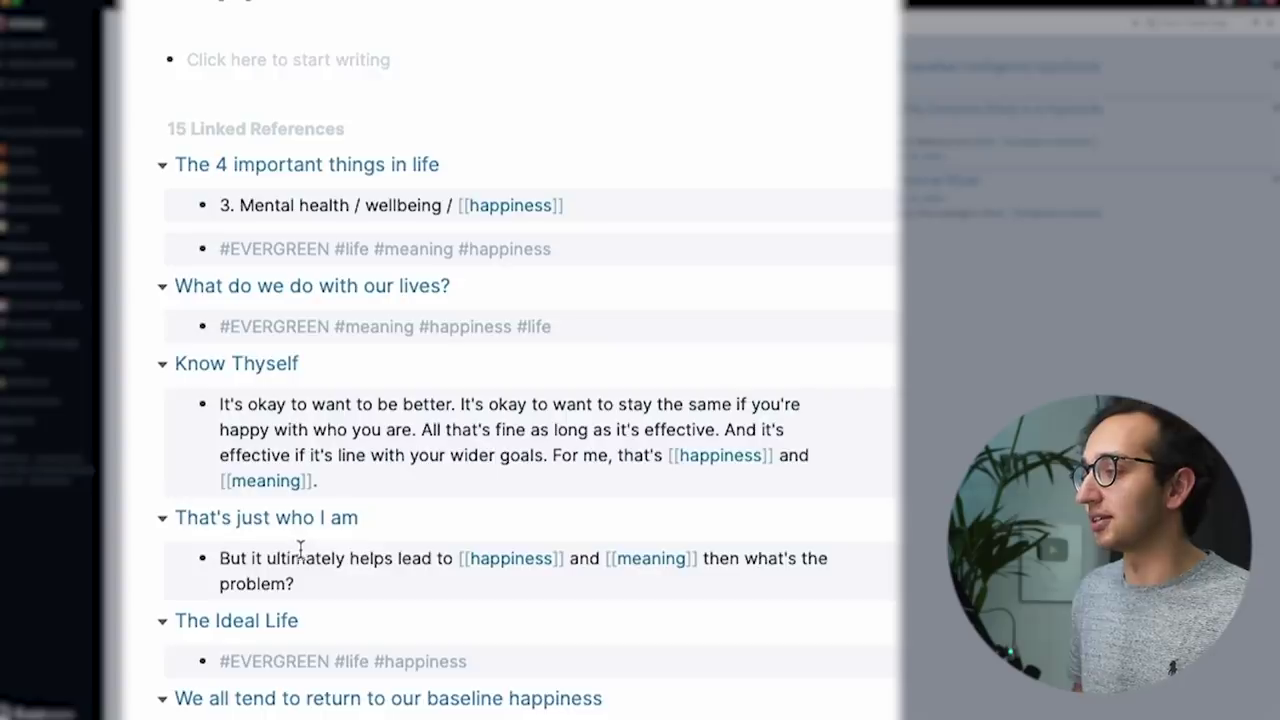
pyautogui.scroll(-20, 490, 360)
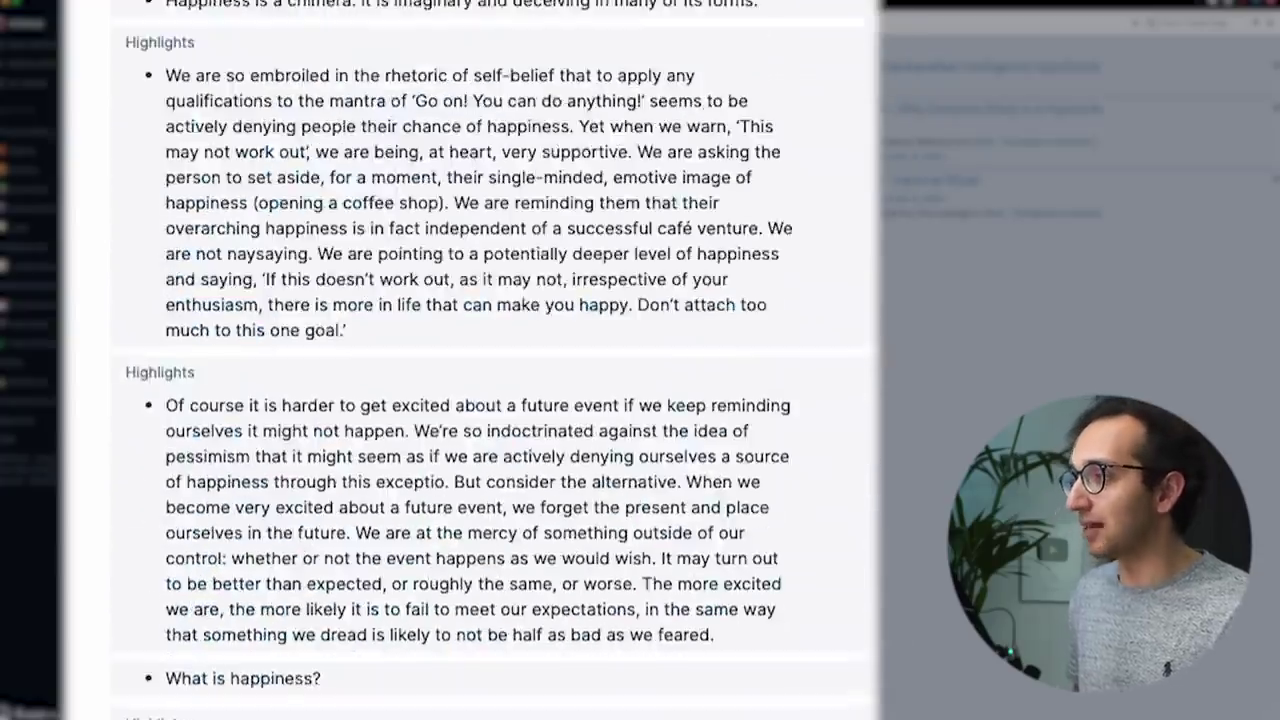
pyautogui.scroll(-20, 490, 360)
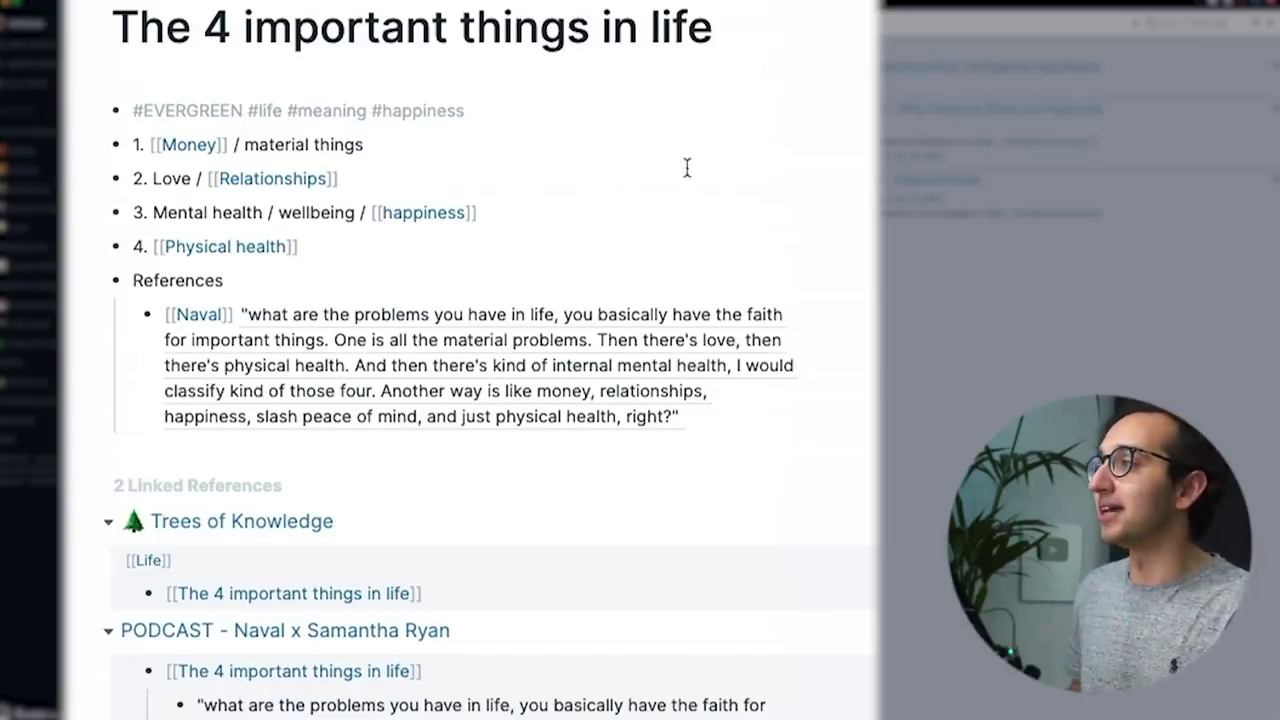
# Step: Open the Naval podcast notes page and scroll through its quotes back to the top
pyautogui.click(300, 632)
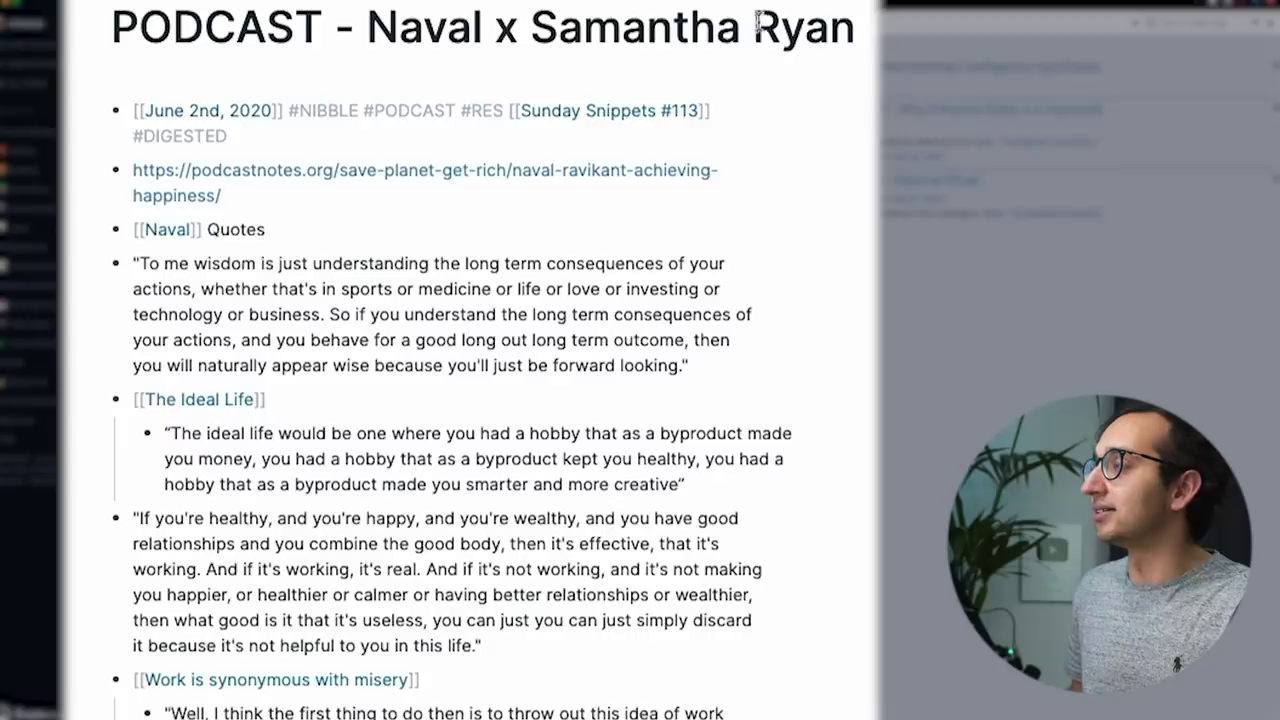
pyautogui.scroll(-15, 389, 337)
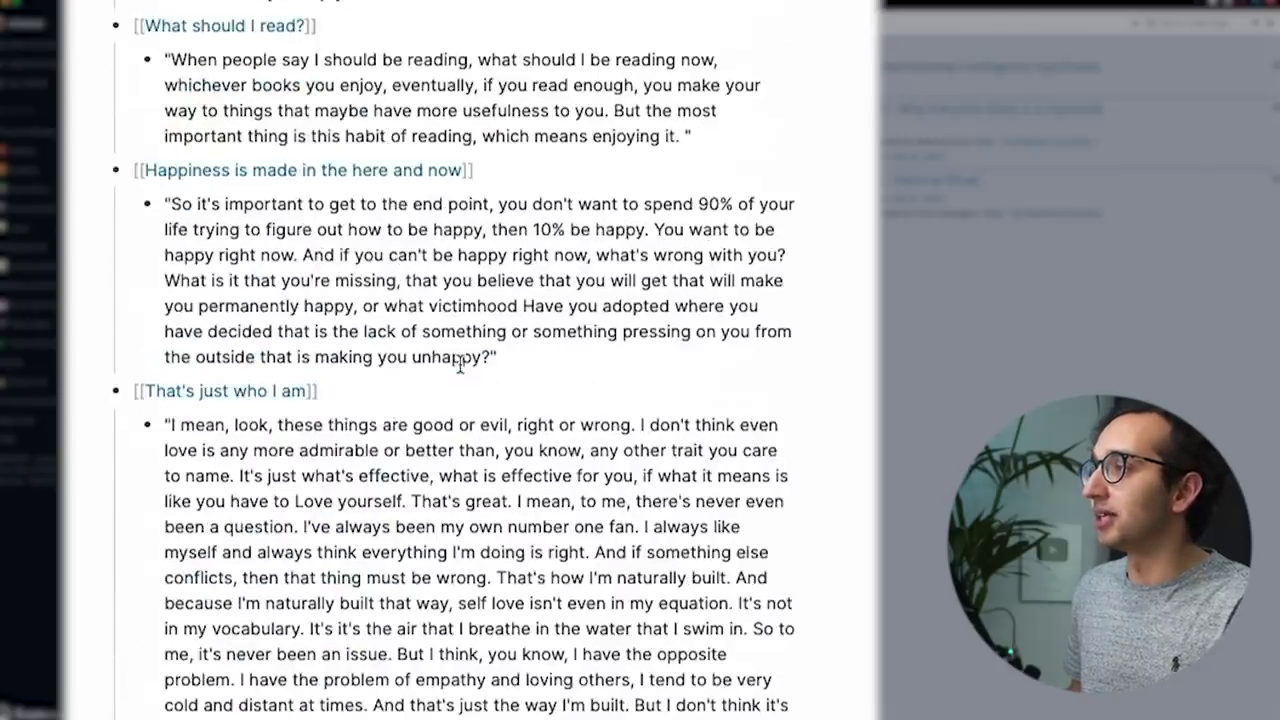
pyautogui.scroll(-5, 393, 663)
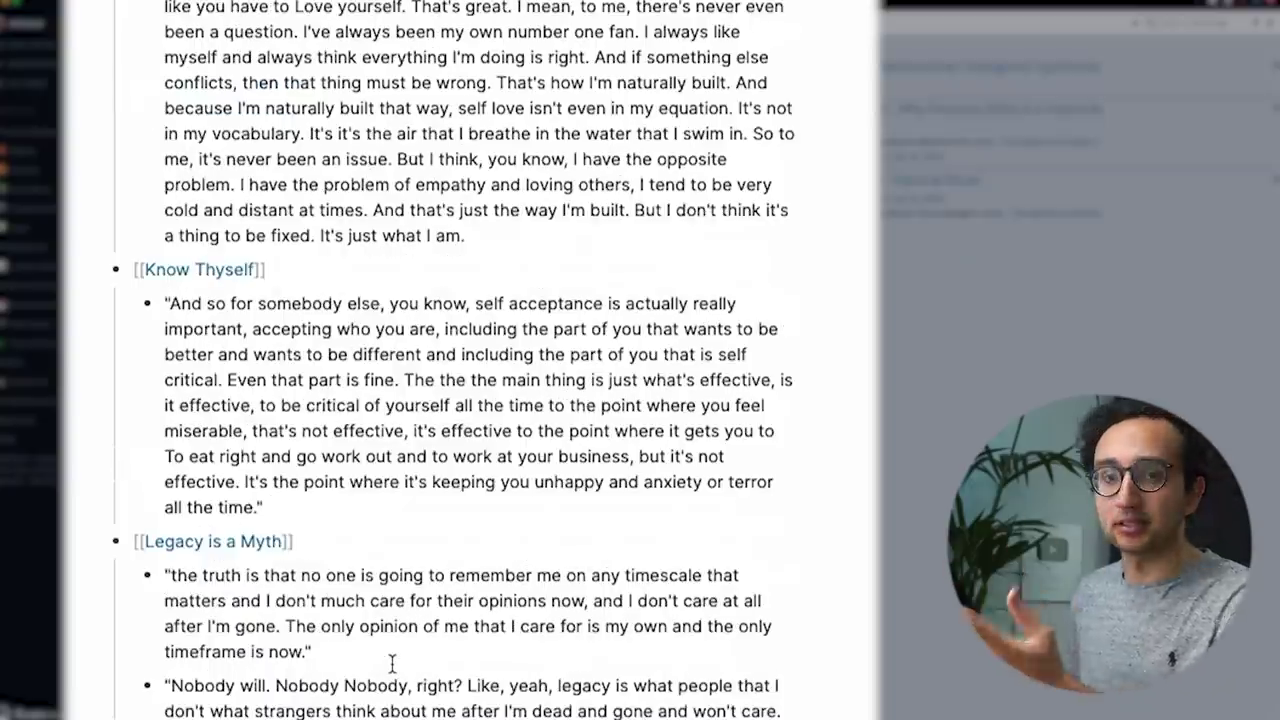
pyautogui.scroll(-1, 393, 663)
pyautogui.scroll(3, 398, 666)
pyautogui.scroll(5, 420, 650)
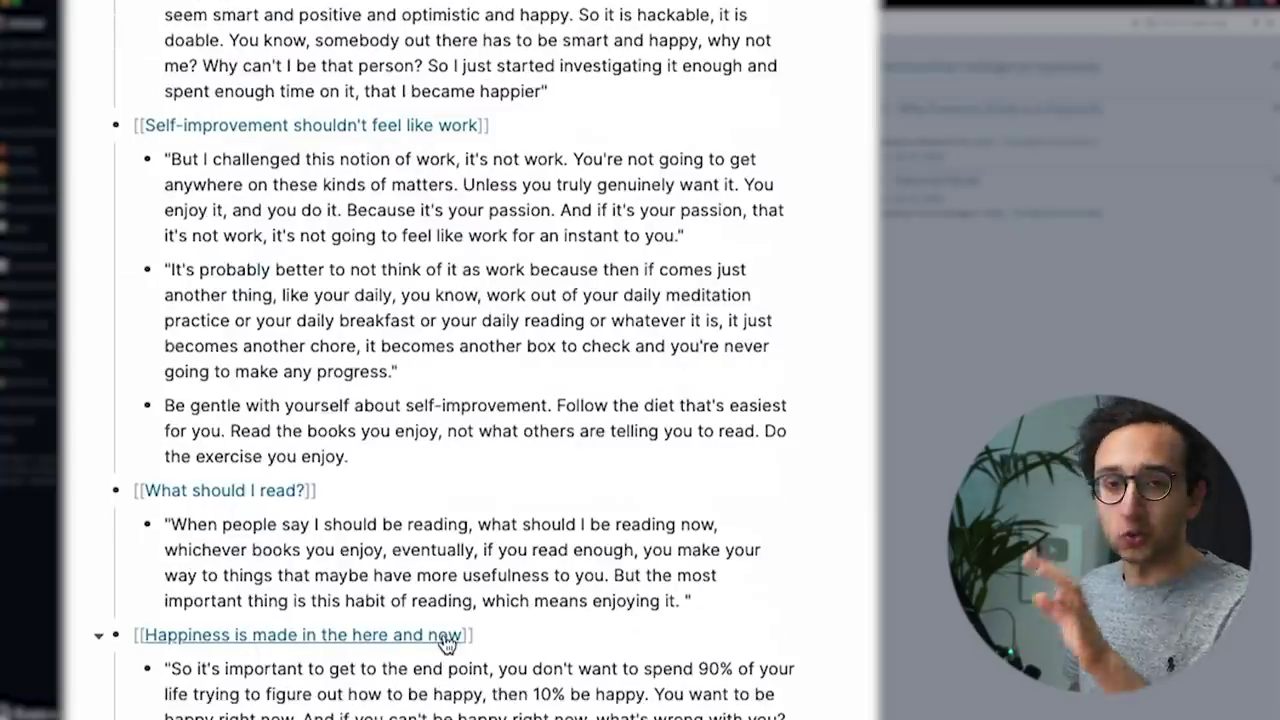
pyautogui.scroll(2, 450, 640)
pyautogui.scroll(5, 514, 485)
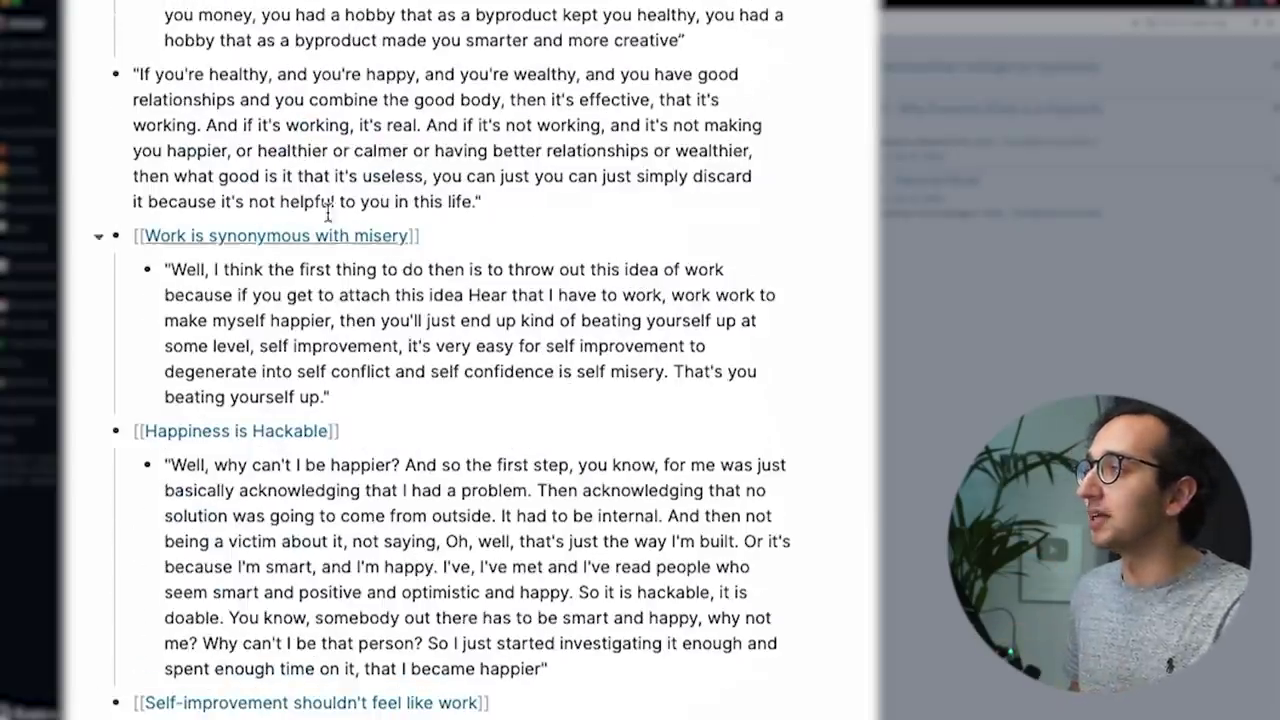
pyautogui.scroll(2, 350, 380)
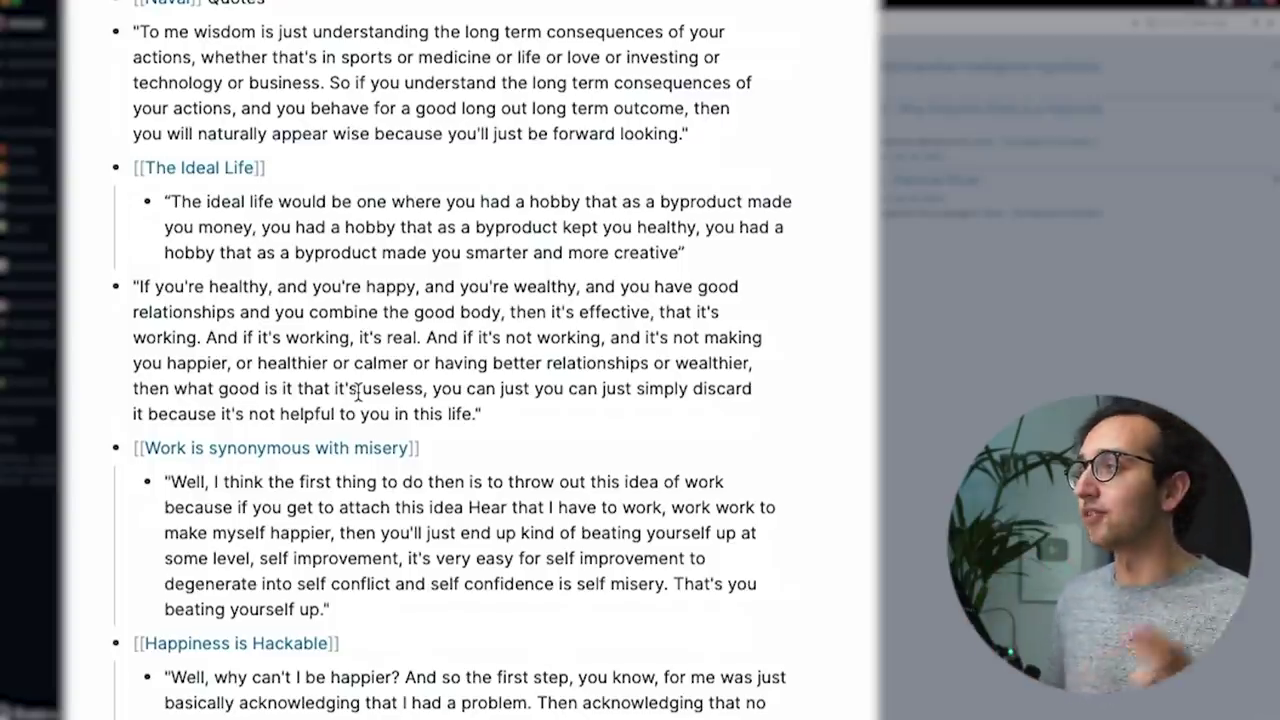
pyautogui.scroll(2, 390, 333)
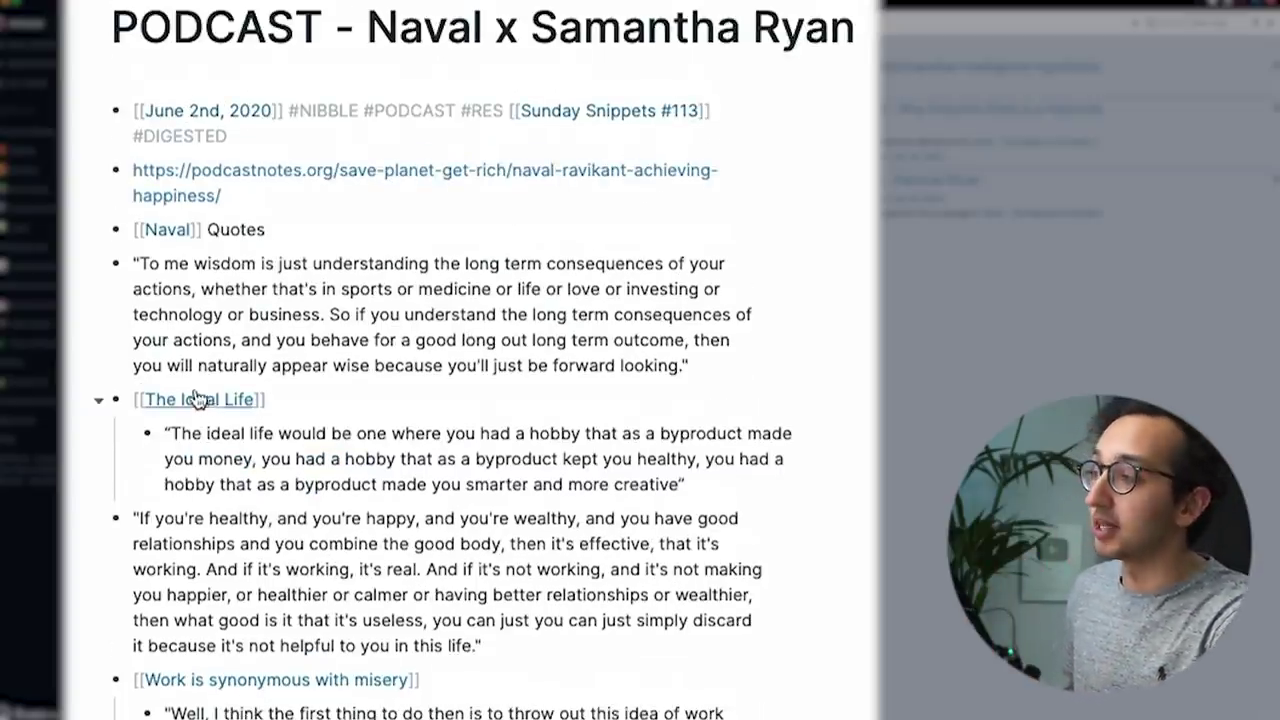
# Step: Open the Work is synonymous with misery note and expand its Naval source block
pyautogui.click(245, 681)
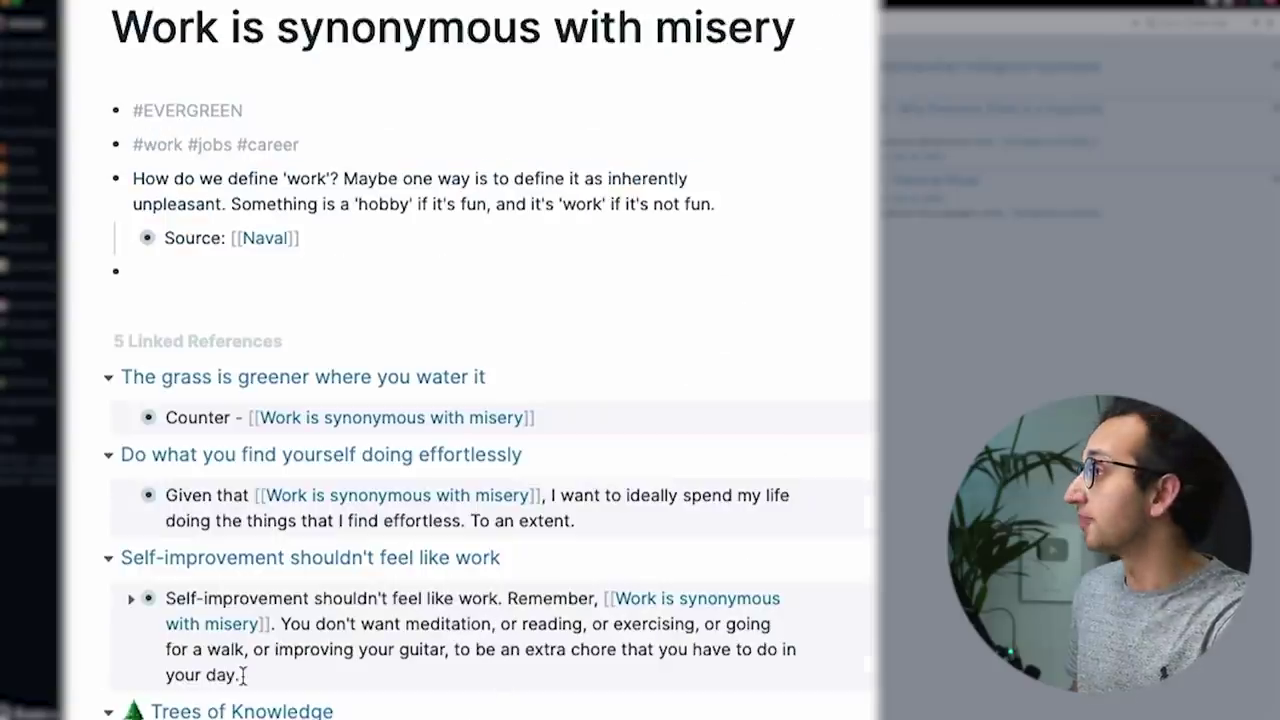
pyautogui.tripleClick(143, 181)
pyautogui.click(145, 180)
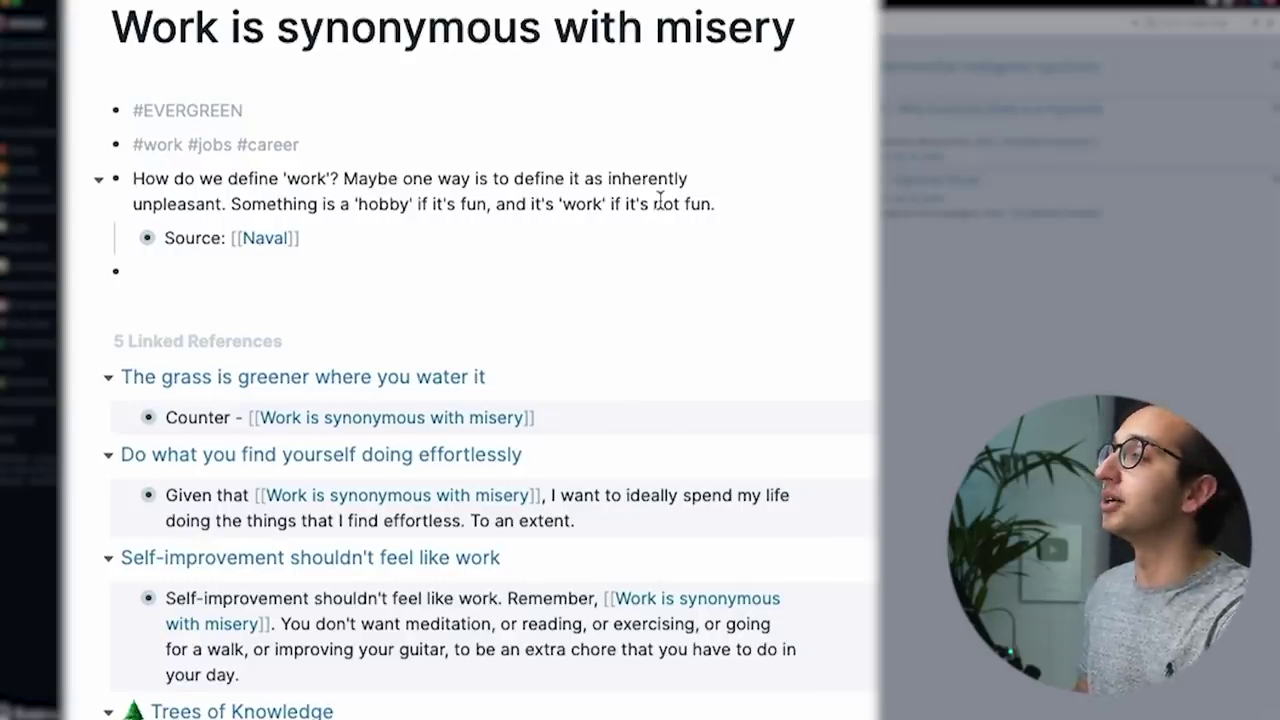
pyautogui.click(131, 239)
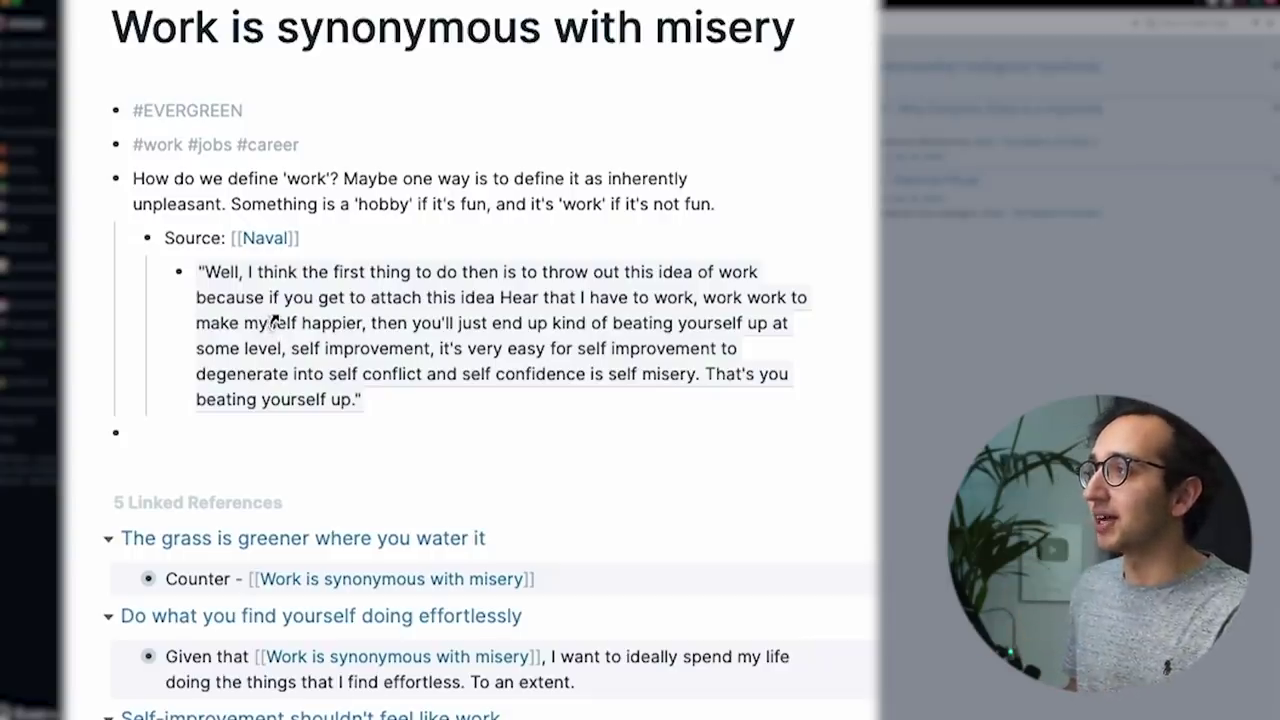
# Step: Zoom into the self-improvement quote, then zoom back out to the Naval podcast page
pyautogui.hotkey('ctrl', '.')
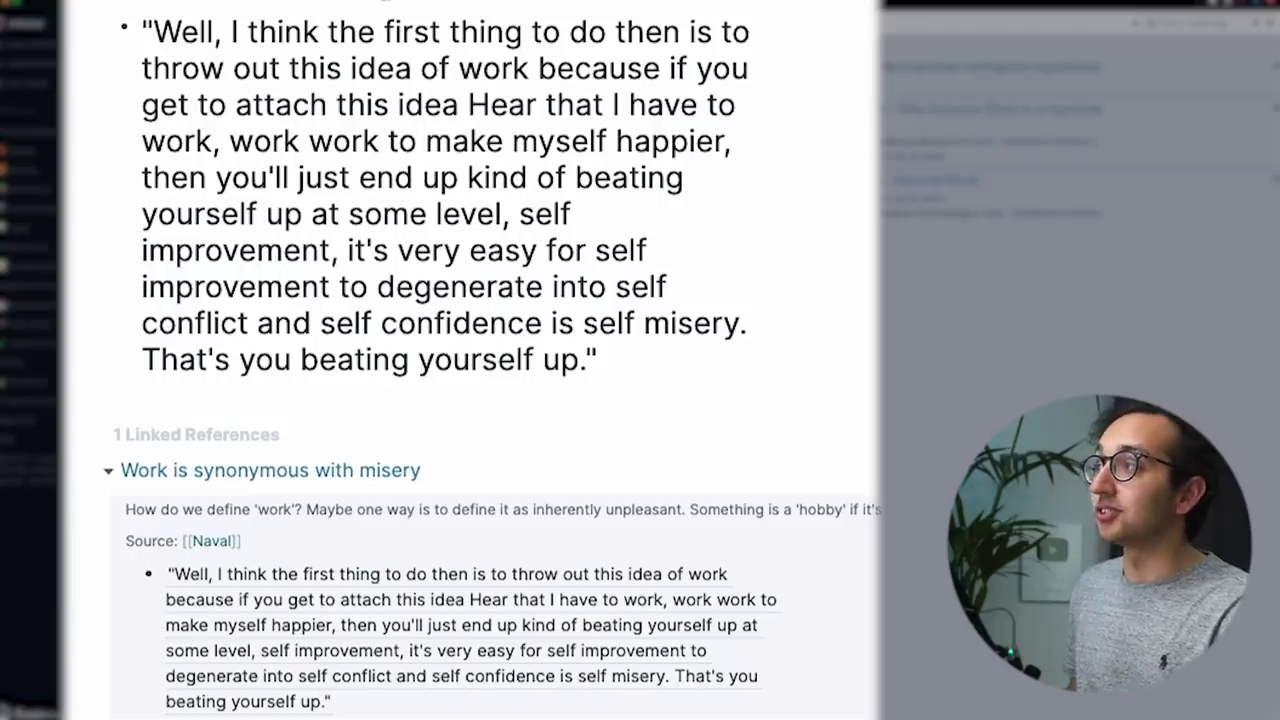
pyautogui.hotkey('ctrl', ',')
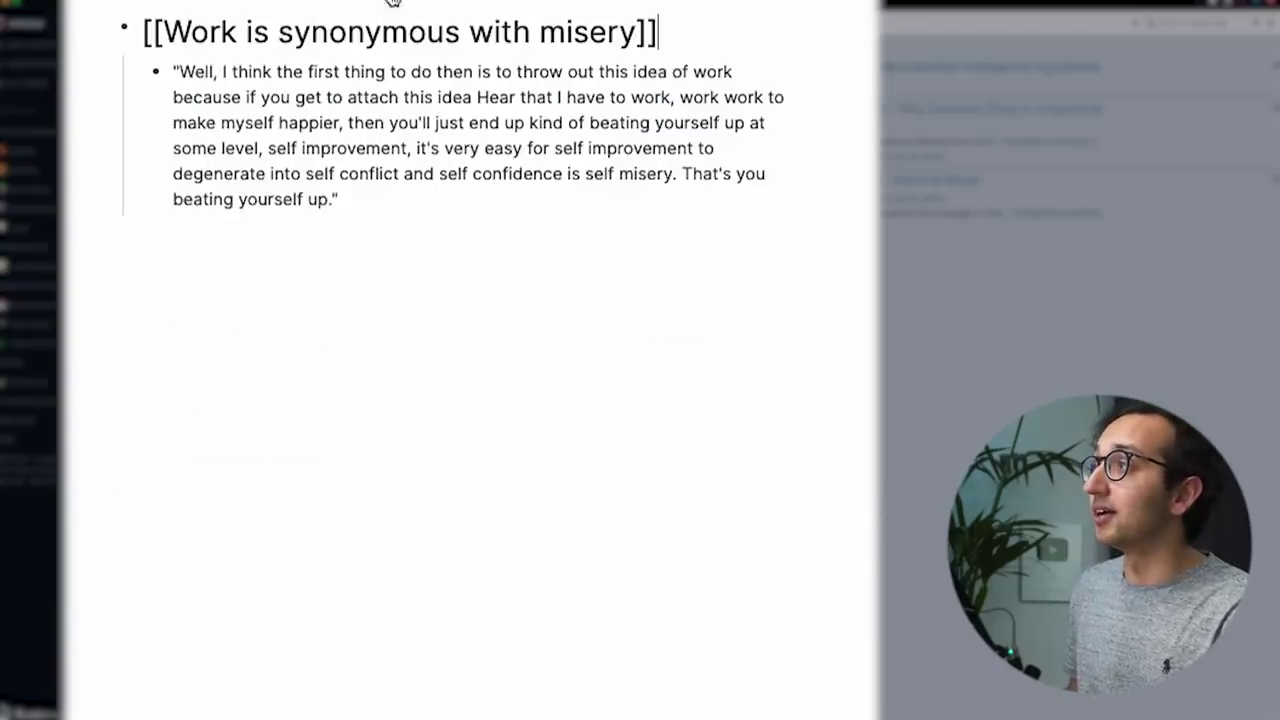
pyautogui.hotkey('ctrl', ',')
pyautogui.scroll(-5, 449, 408)
# Step: Scroll up and down through the Naval podcast page's quotes
pyautogui.scroll(5, 450, 413)
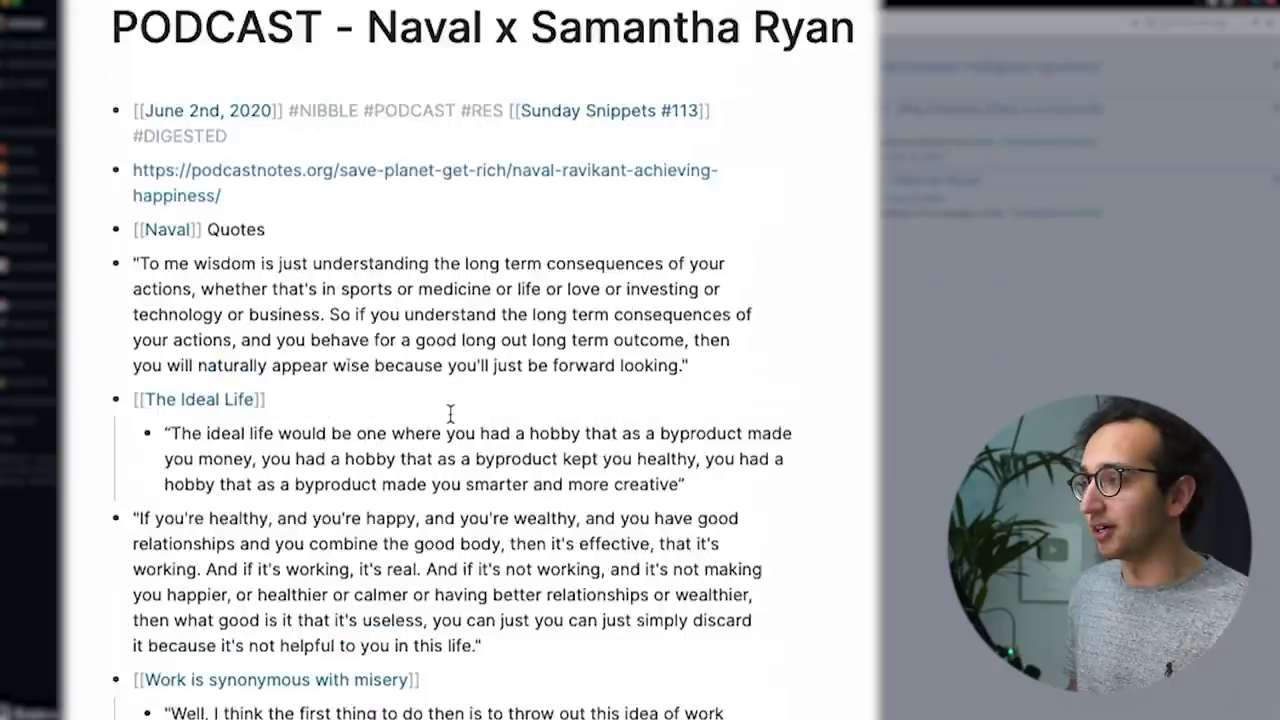
pyautogui.scroll(-5, 450, 413)
pyautogui.scroll(5, 450, 413)
pyautogui.scroll(-1, 455, 418)
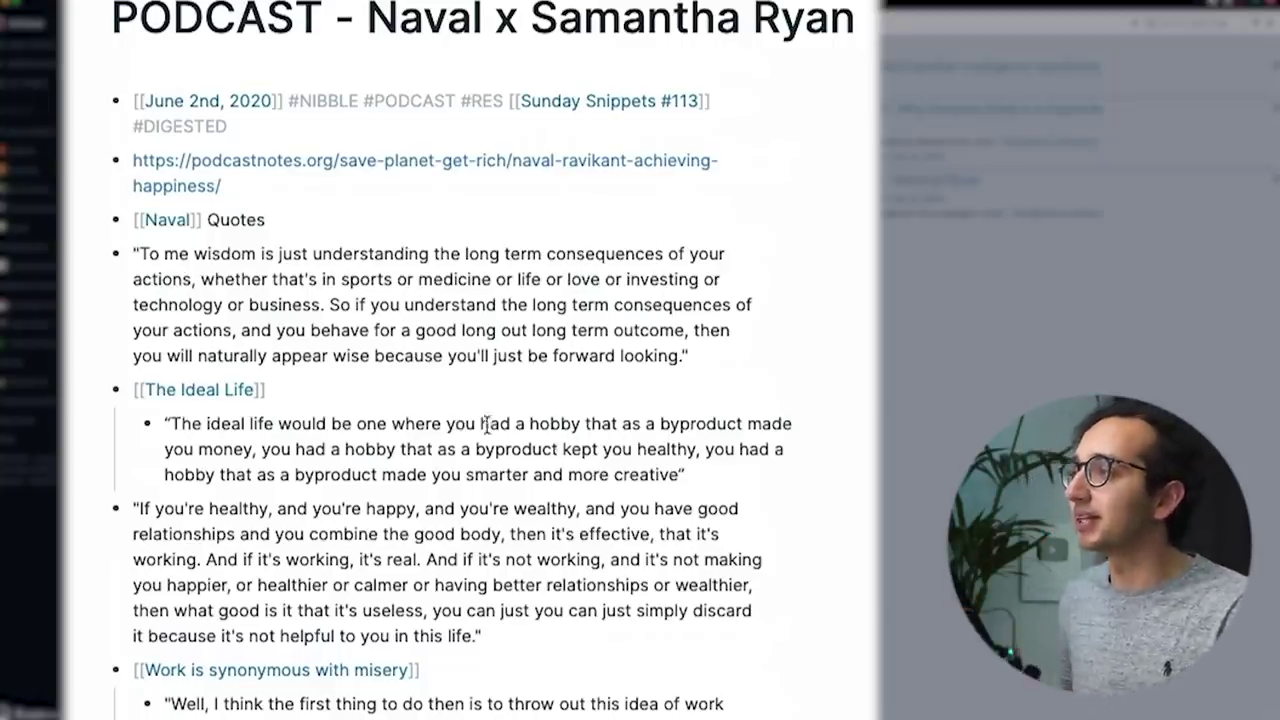
pyautogui.scroll(-15, 322, 662)
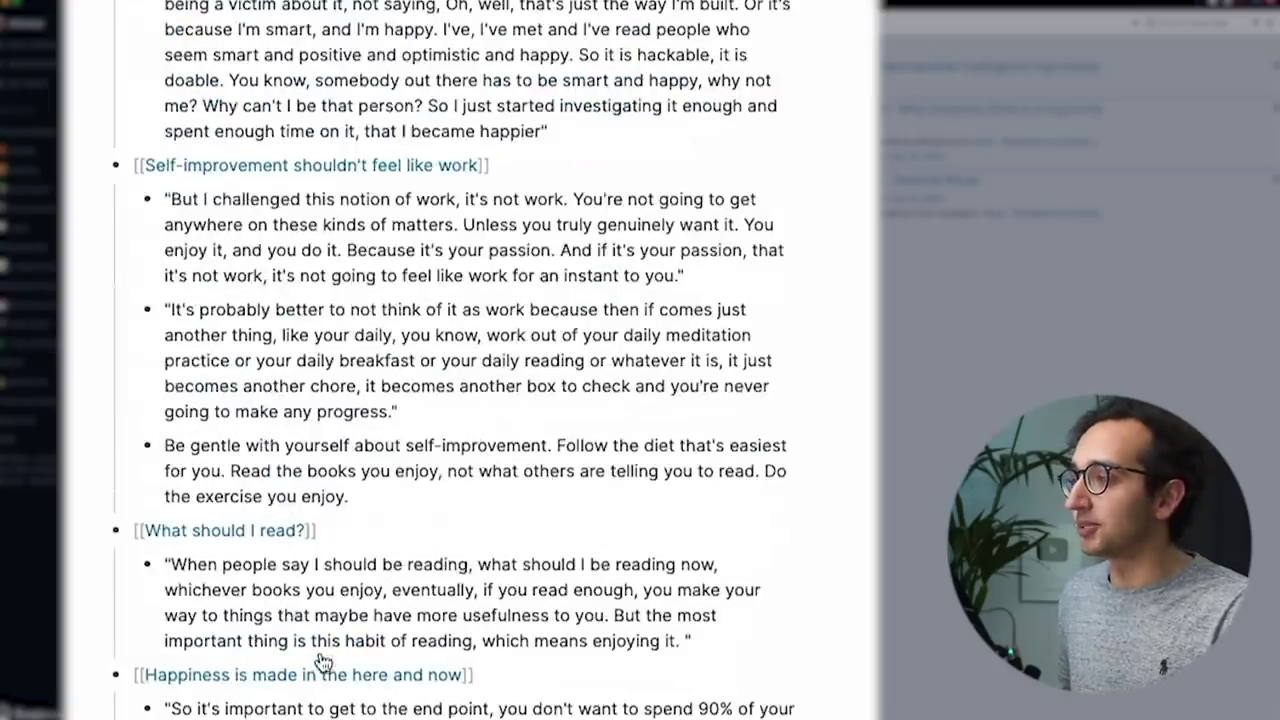
pyautogui.scroll(-10, 322, 662)
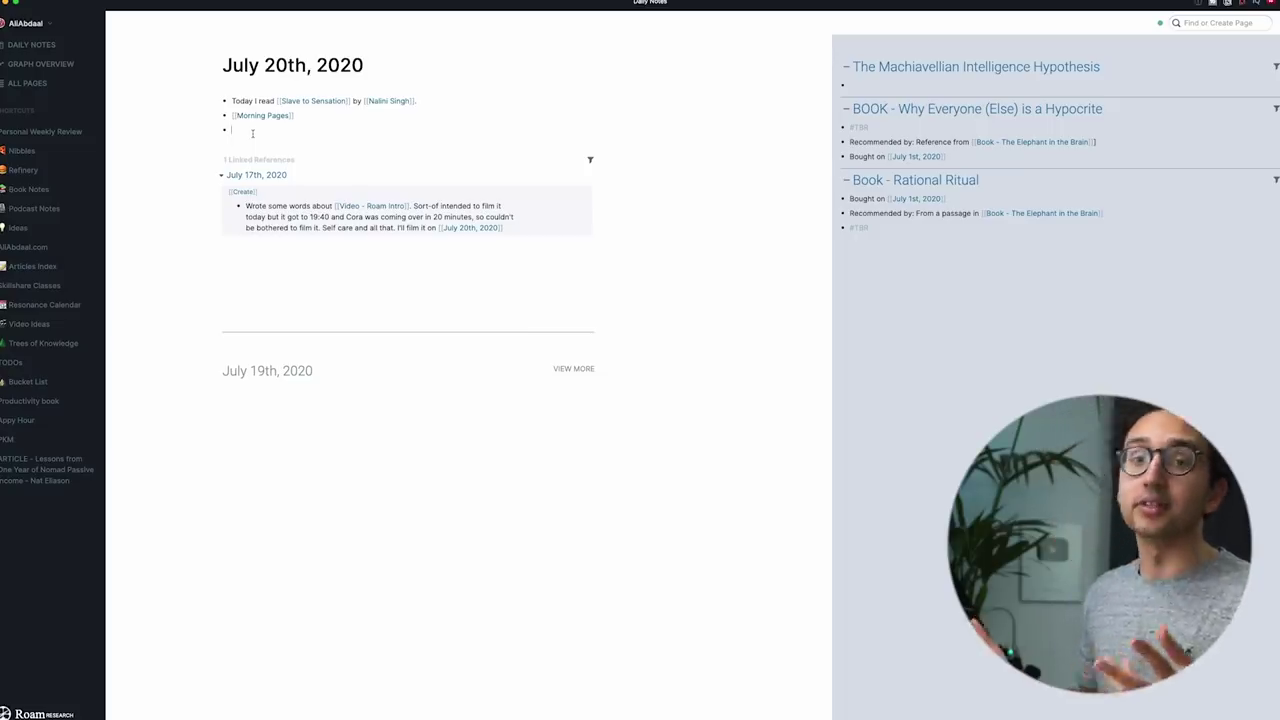
# Step: Insert the daily template and delete the Today I read and Morning Pages blocks
pyautogui.write('daily')
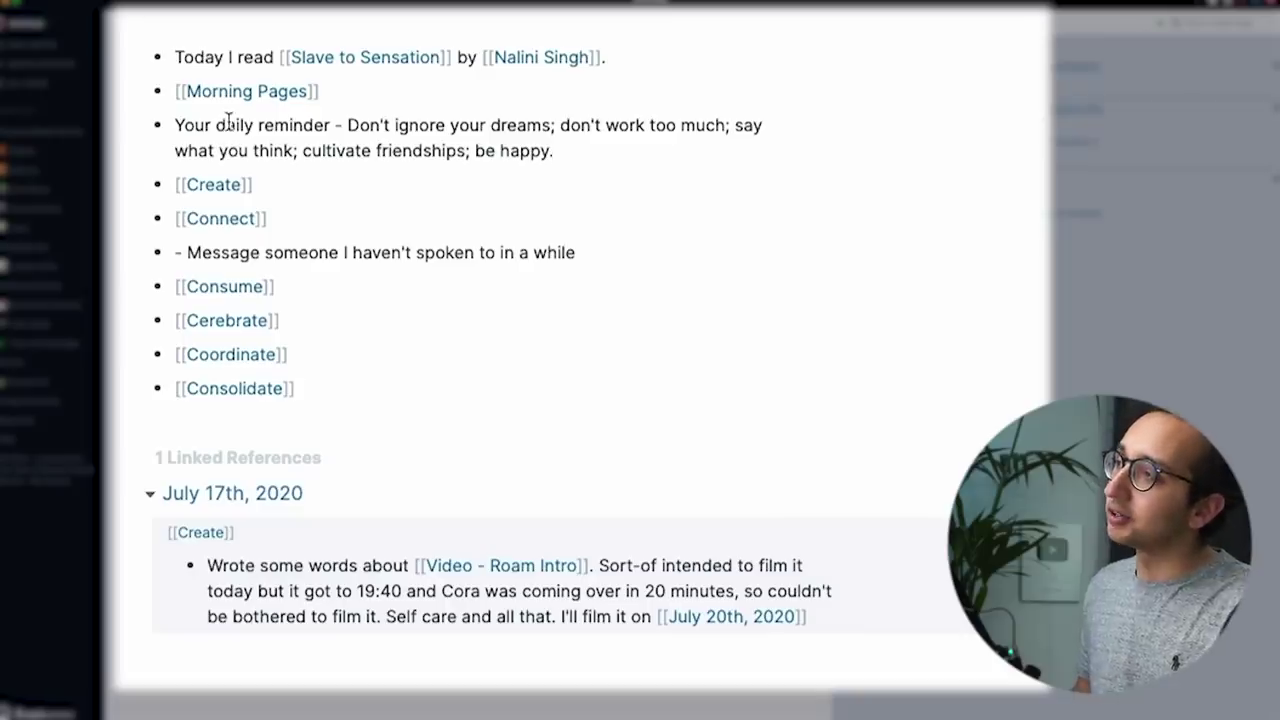
pyautogui.moveTo(228, 120); pyautogui.dragTo(337, 383)
pyautogui.click(425, 104)
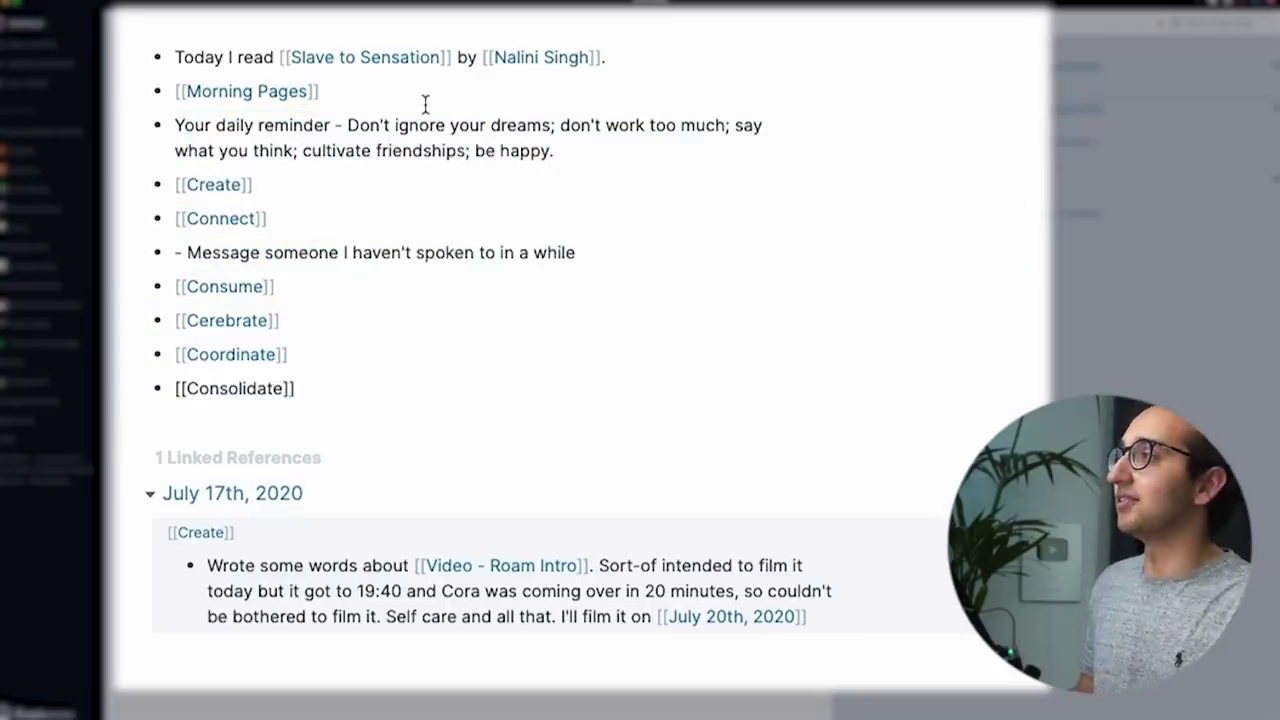
pyautogui.moveTo(425, 104); pyautogui.dragTo(380, 67)
pyautogui.press('BackSpace')
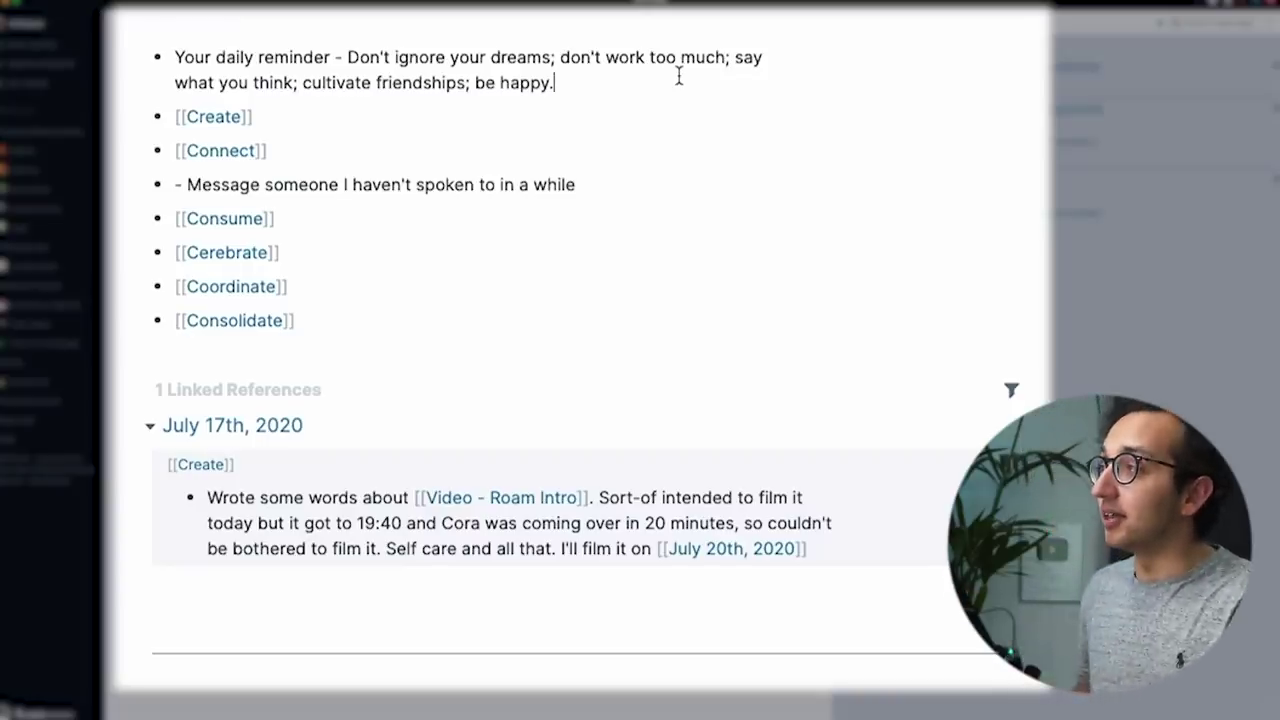
# Step: Review the reminder and Create-to-Coordinate blocks so all render as links, ending after Create
pyautogui.moveTo(349, 57); pyautogui.dragTo(550, 83)
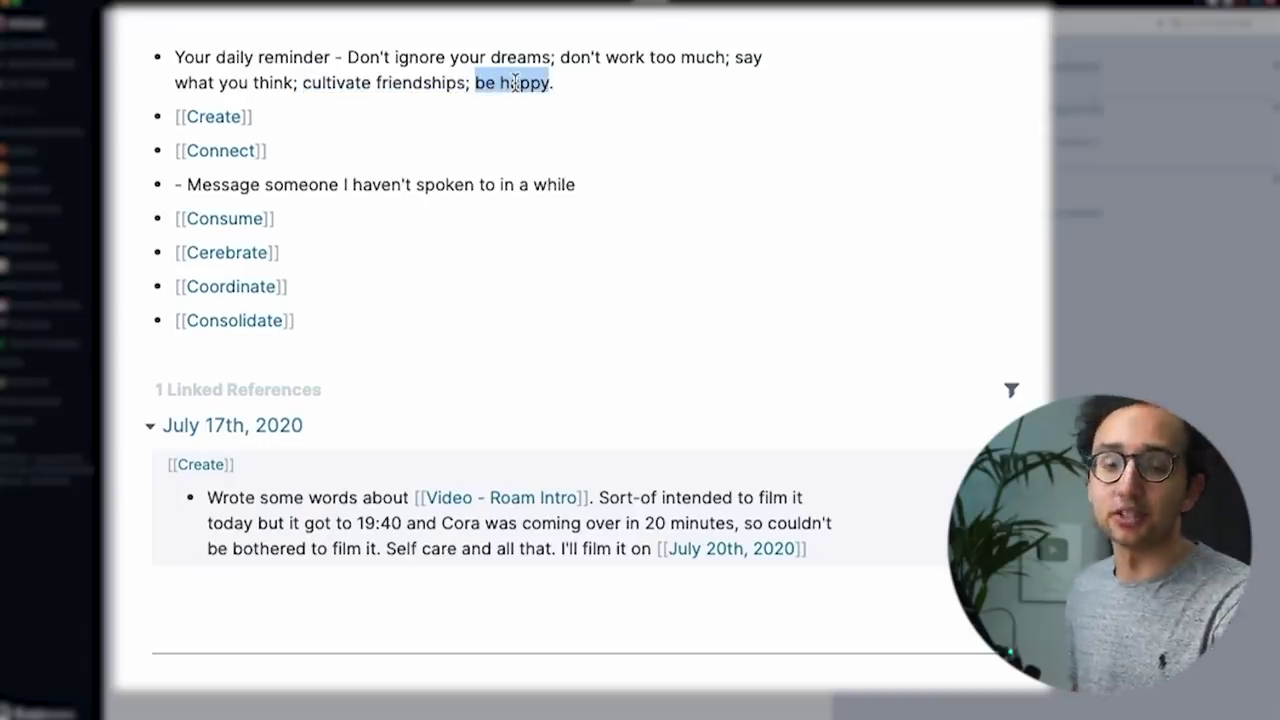
pyautogui.click(514, 83)
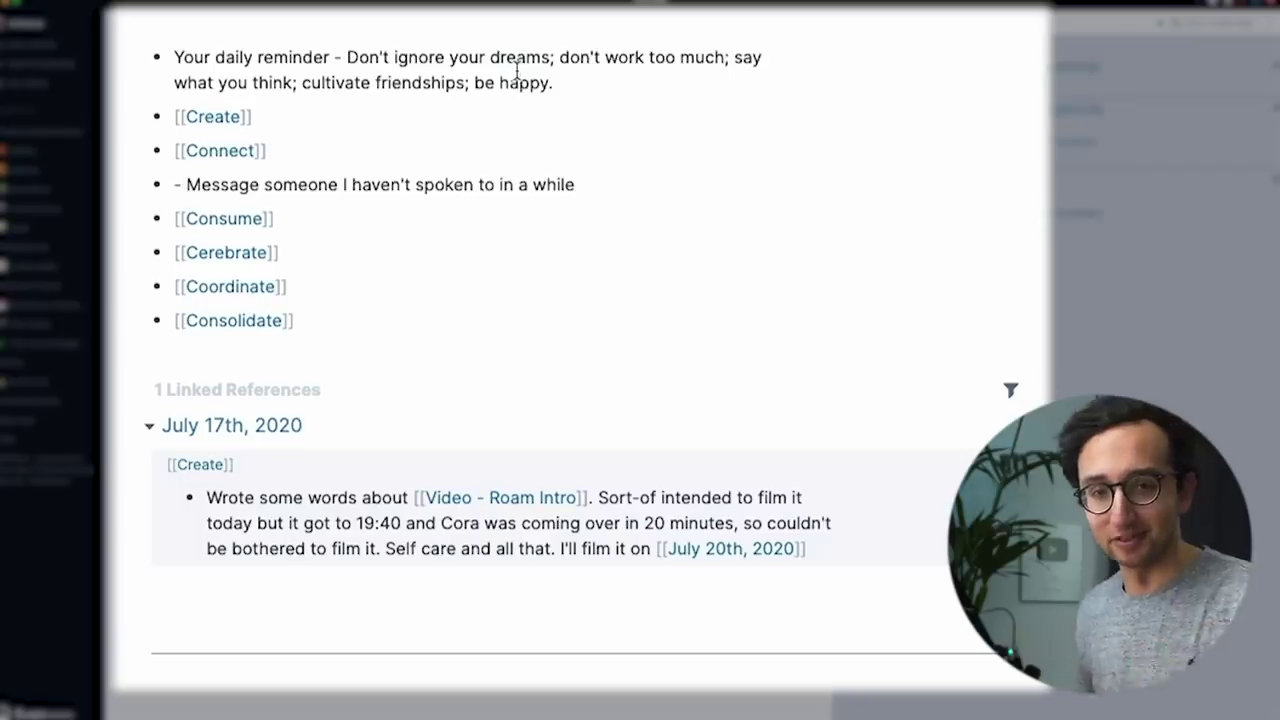
pyautogui.click(340, 118)
pyautogui.click(339, 152)
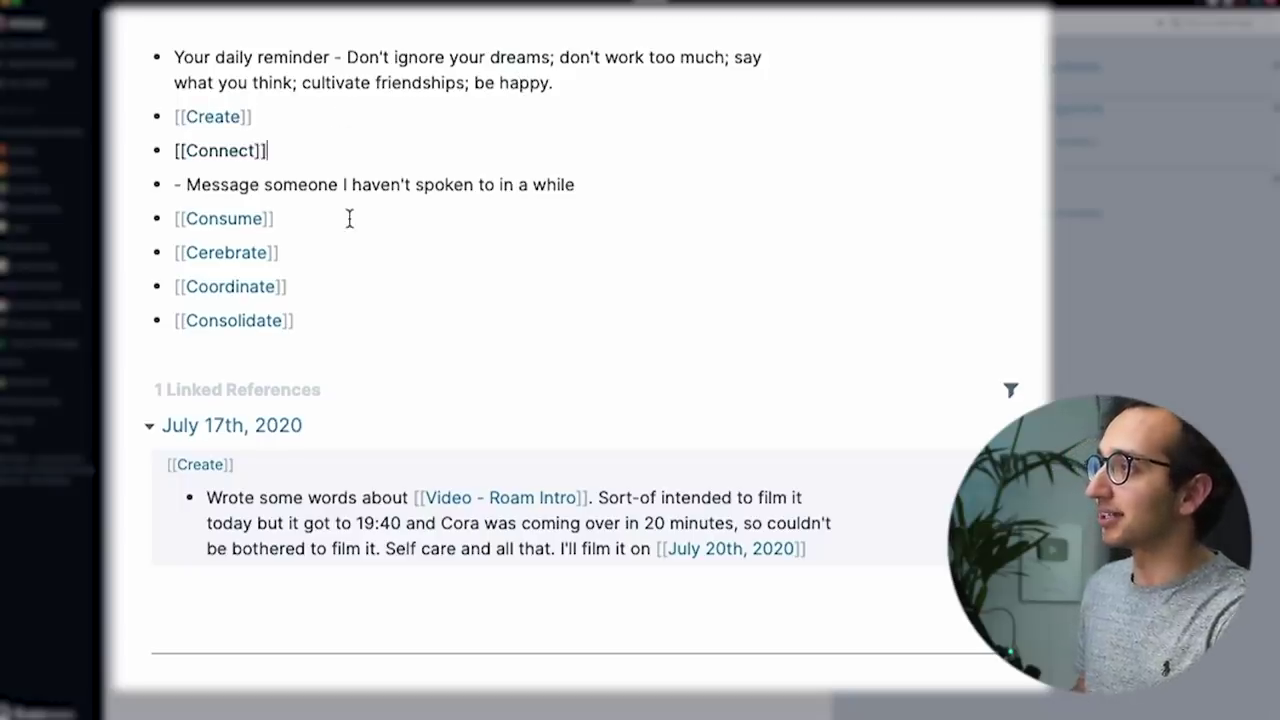
pyautogui.click(348, 218)
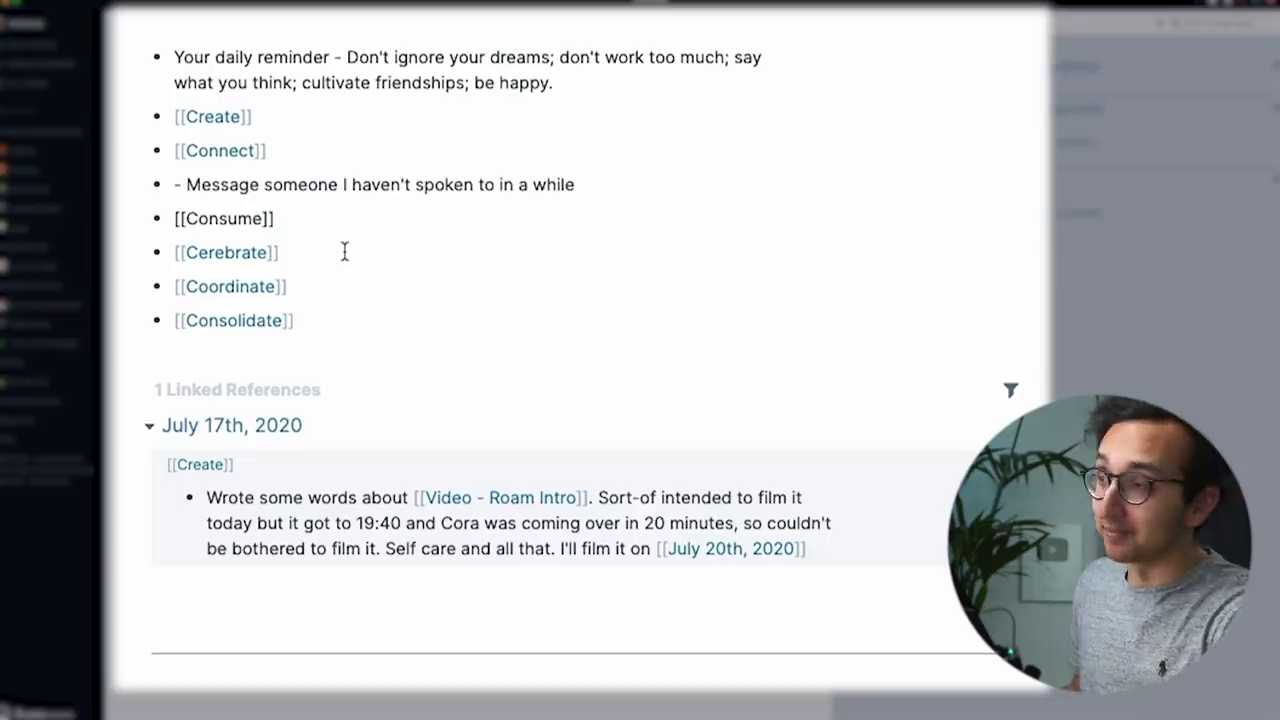
pyautogui.click(344, 252)
pyautogui.click(341, 285)
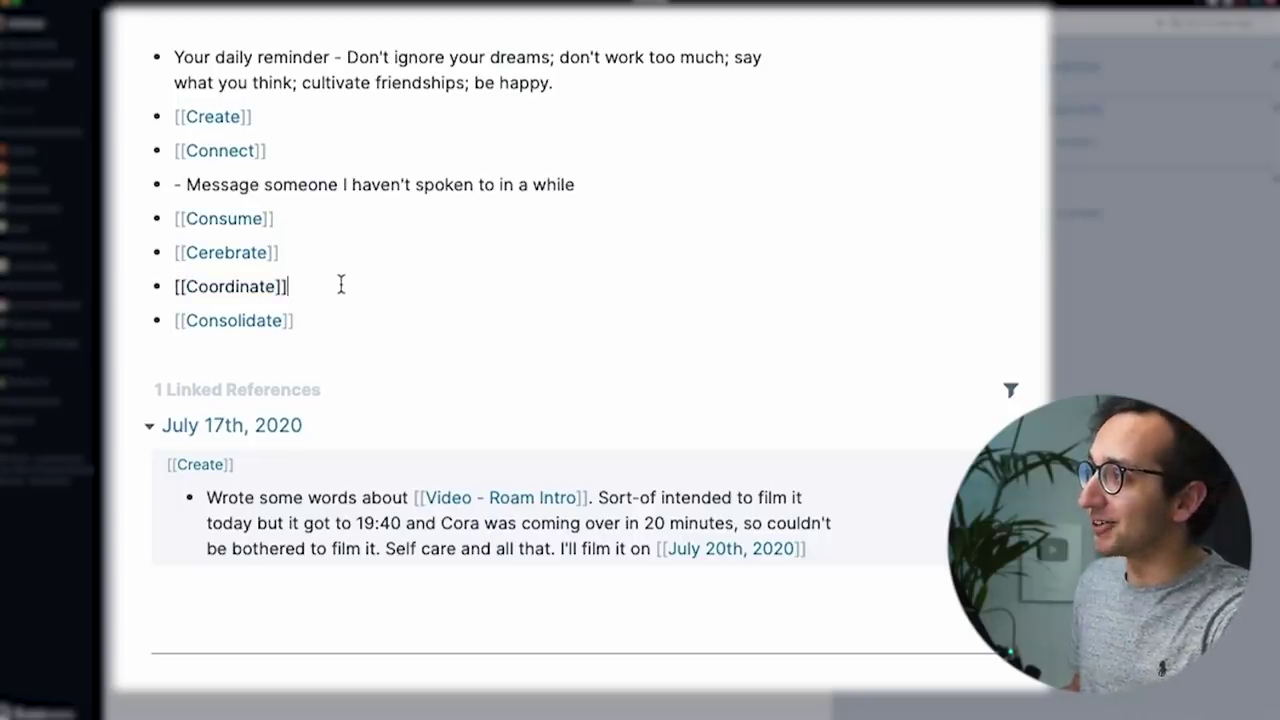
pyautogui.click(340, 312)
pyautogui.click(351, 346)
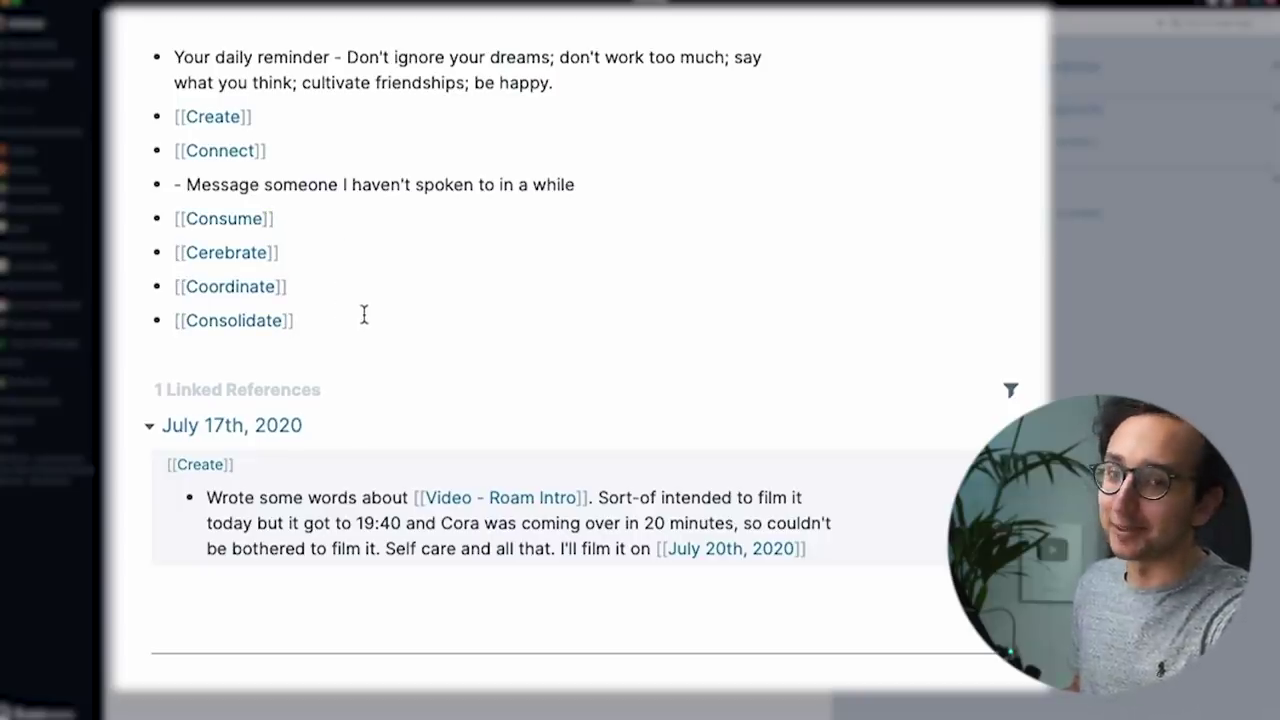
pyautogui.click(383, 116)
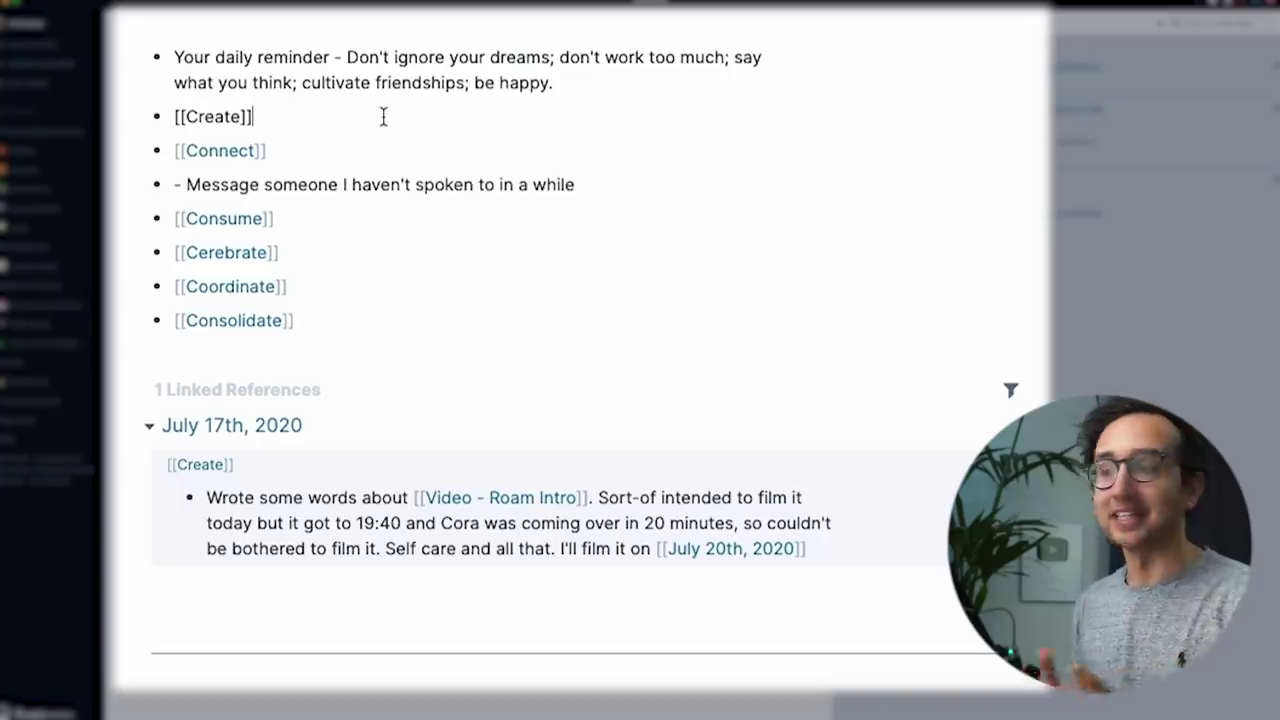
# Step: Add a nested Create bullet 'Filmed A roll and screen recording for', removing a wrong page link
pyautogui.press('Return')
pyautogui.press('Tab')
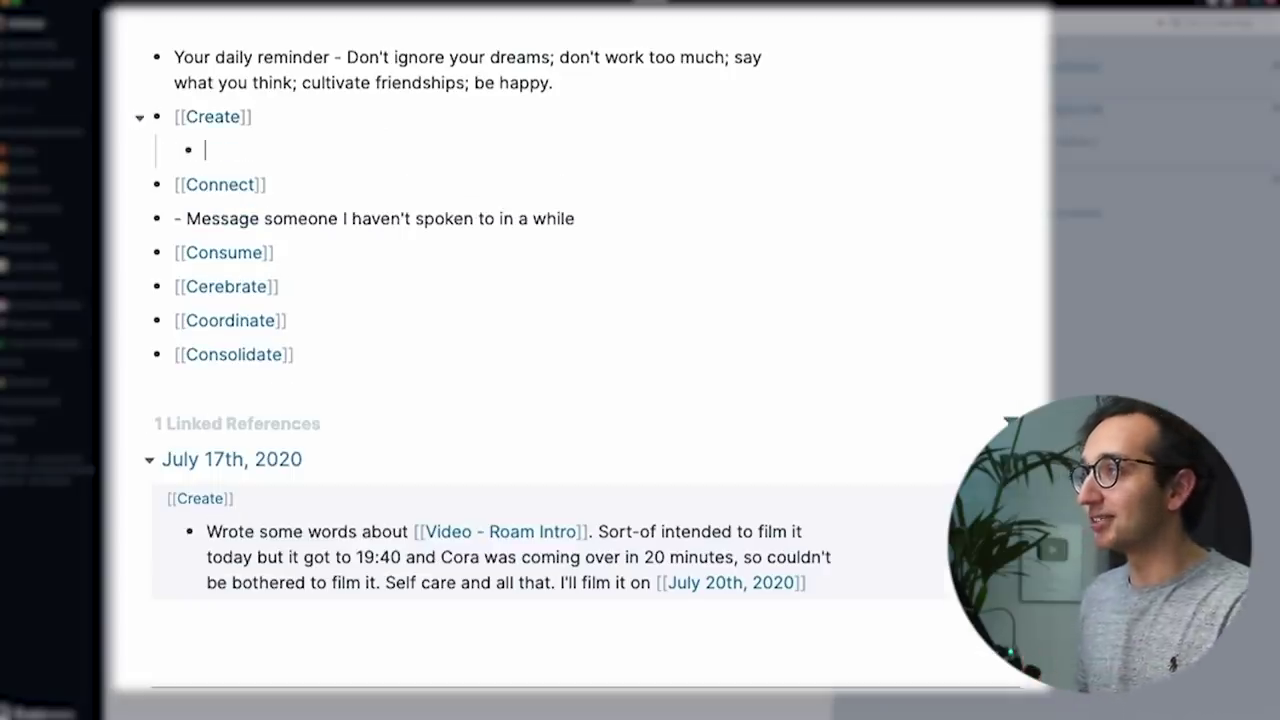
pyautogui.write('Filmed ')
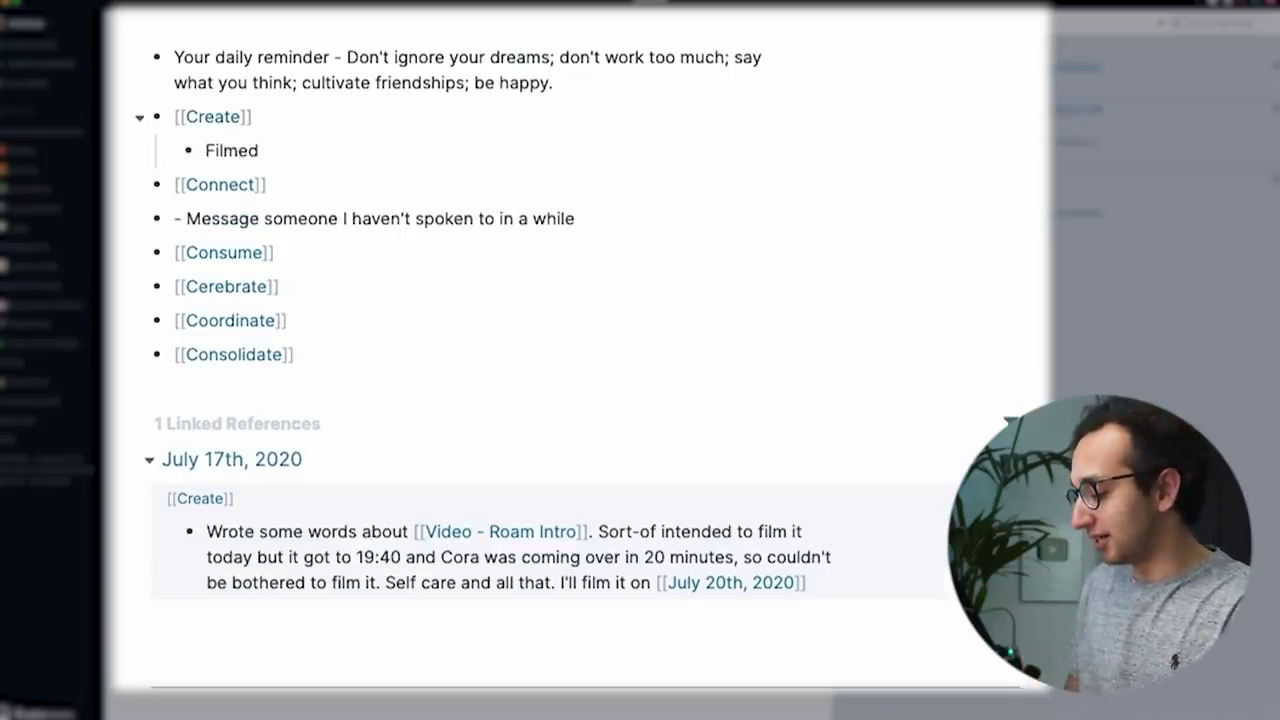
pyautogui.write('A roll and scree')
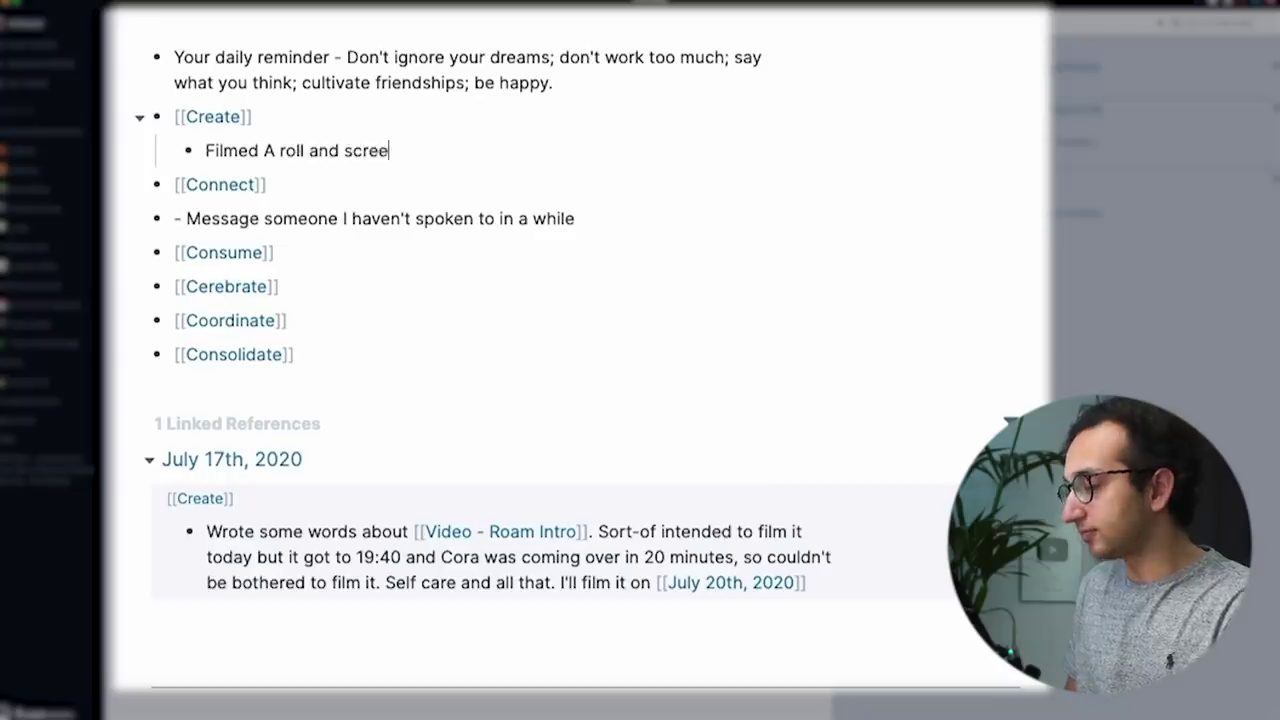
pyautogui.write('n recording for [[Roam')
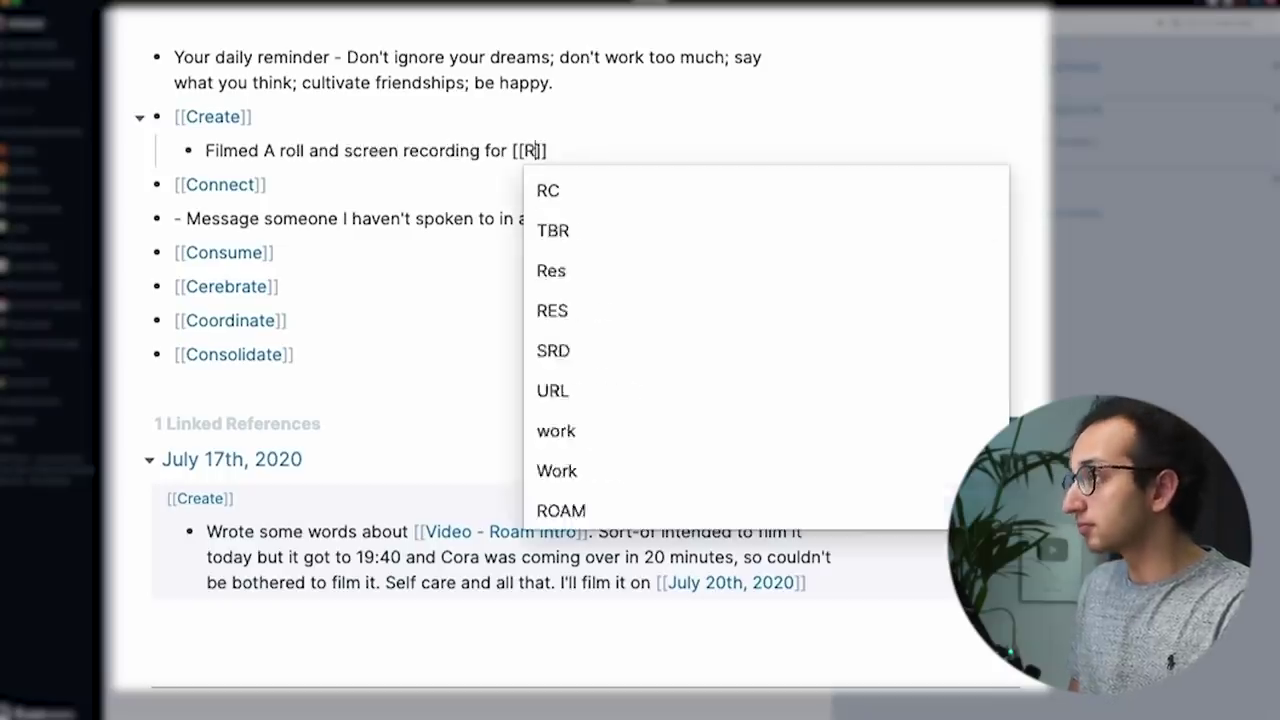
pyautogui.press('Up')
pyautogui.press('Up')
pyautogui.press('Up')
pyautogui.press('Return')
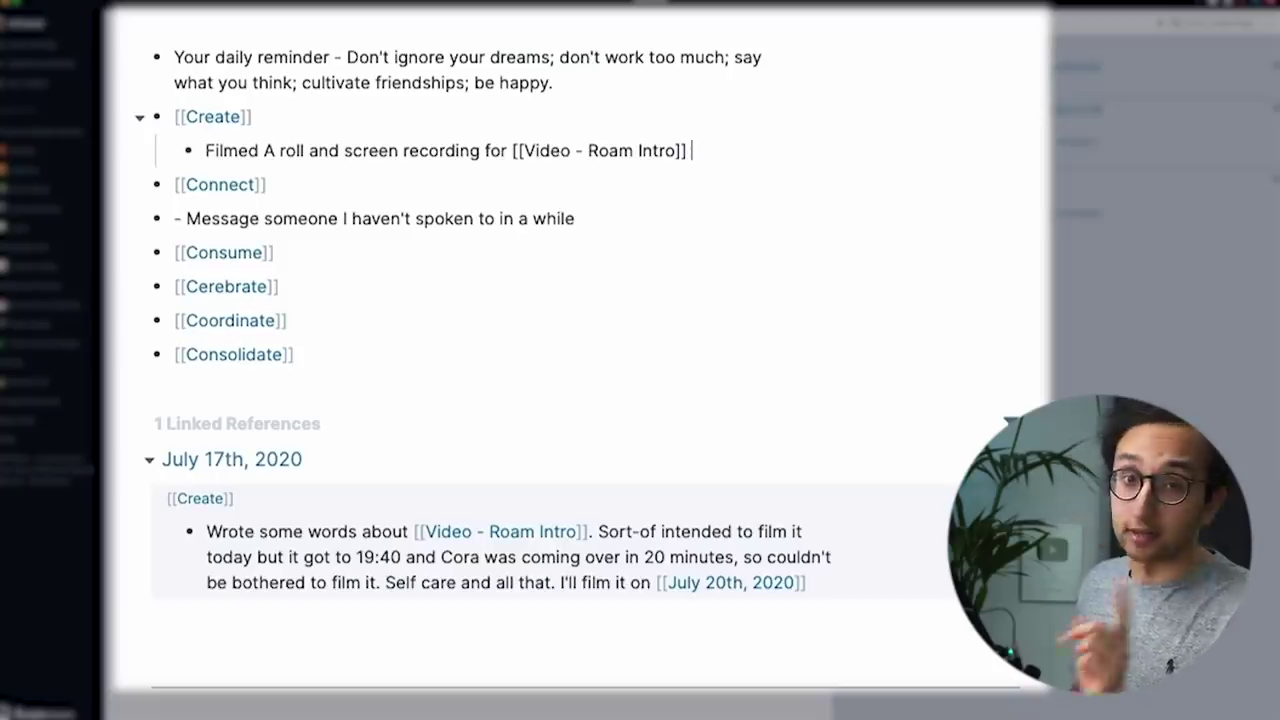
pyautogui.press('BackSpace')
pyautogui.press('BackSpace')
pyautogui.press('BackSpace')
pyautogui.press('BackSpace')
pyautogui.press('BackSpace')
pyautogui.press('BackSpace')
pyautogui.press('BackSpace')
pyautogui.press('BackSpace')
pyautogui.press('BackSpace')
pyautogui.press('BackSpace')
pyautogui.press('BackSpace')
pyautogui.press('BackSpace')
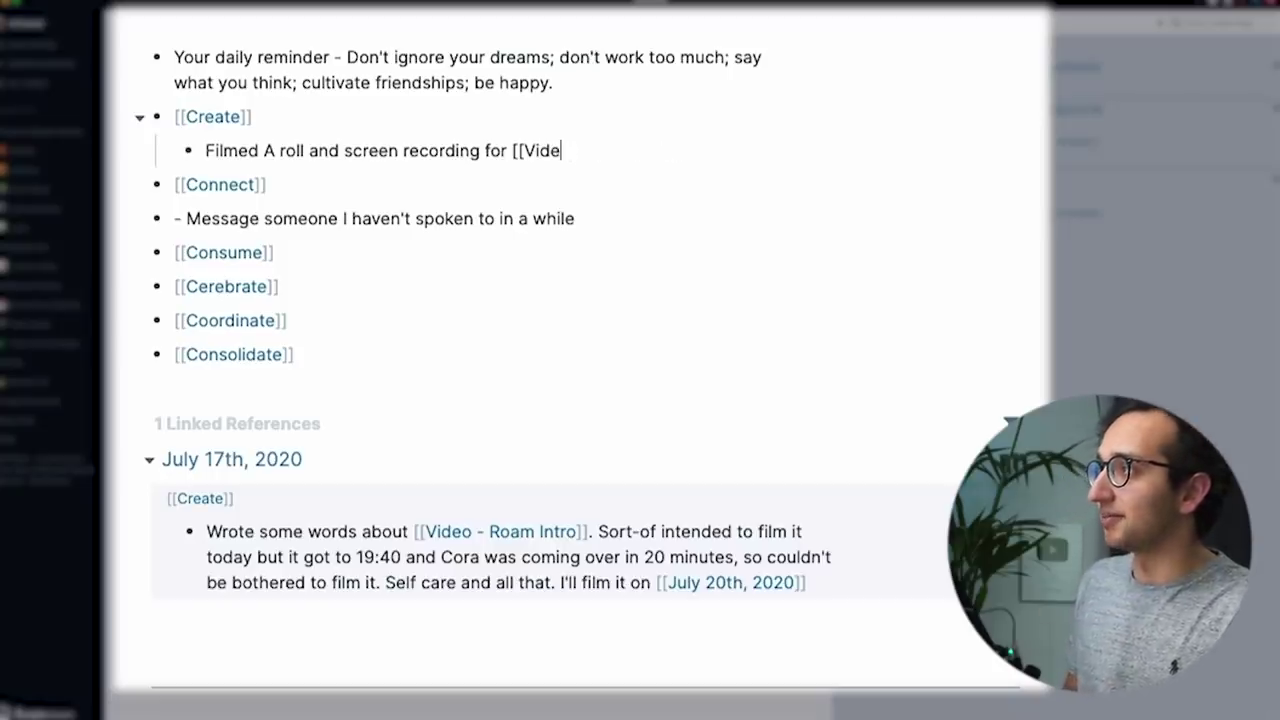
pyautogui.press('BackSpace')
pyautogui.press('BackSpace')
pyautogui.press('BackSpace')
pyautogui.press('BackSpace')
pyautogui.press('BackSpace')
pyautogui.press('BackSpace')
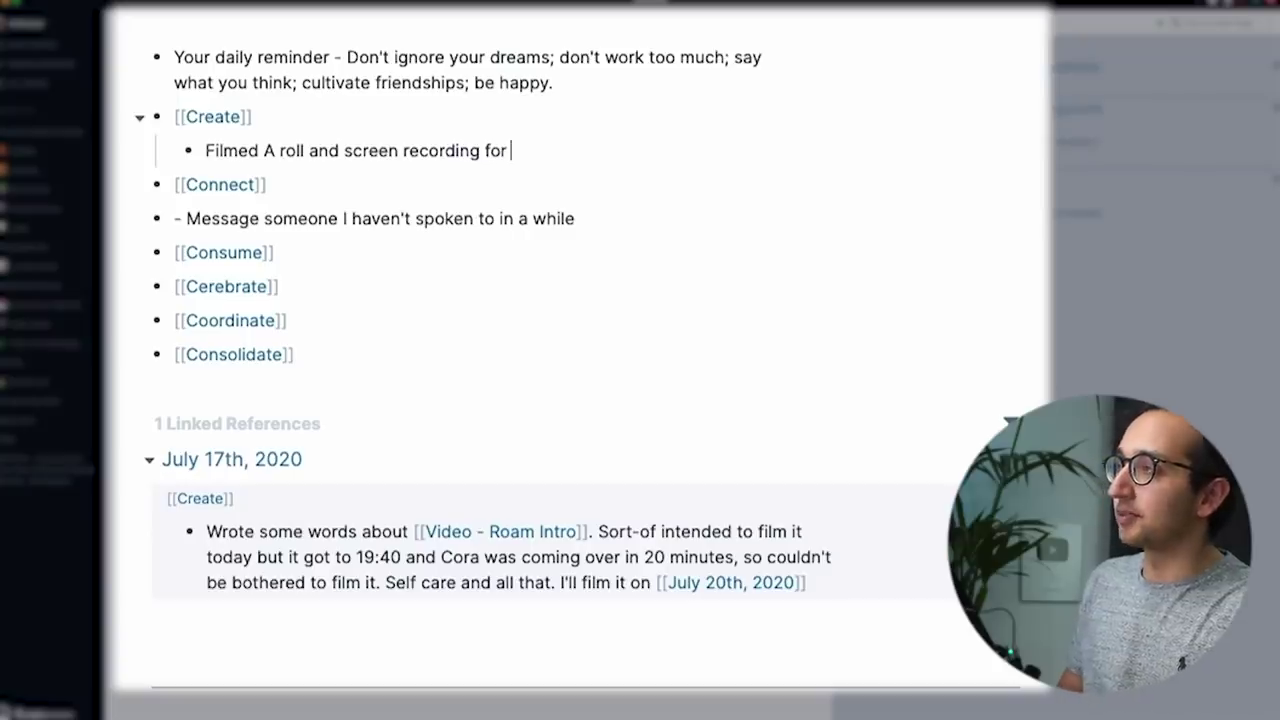
# Step: End the bullet with a [[Video - Roam Intro]] link, dropping the extra empty bullet
pyautogui.write('[[')
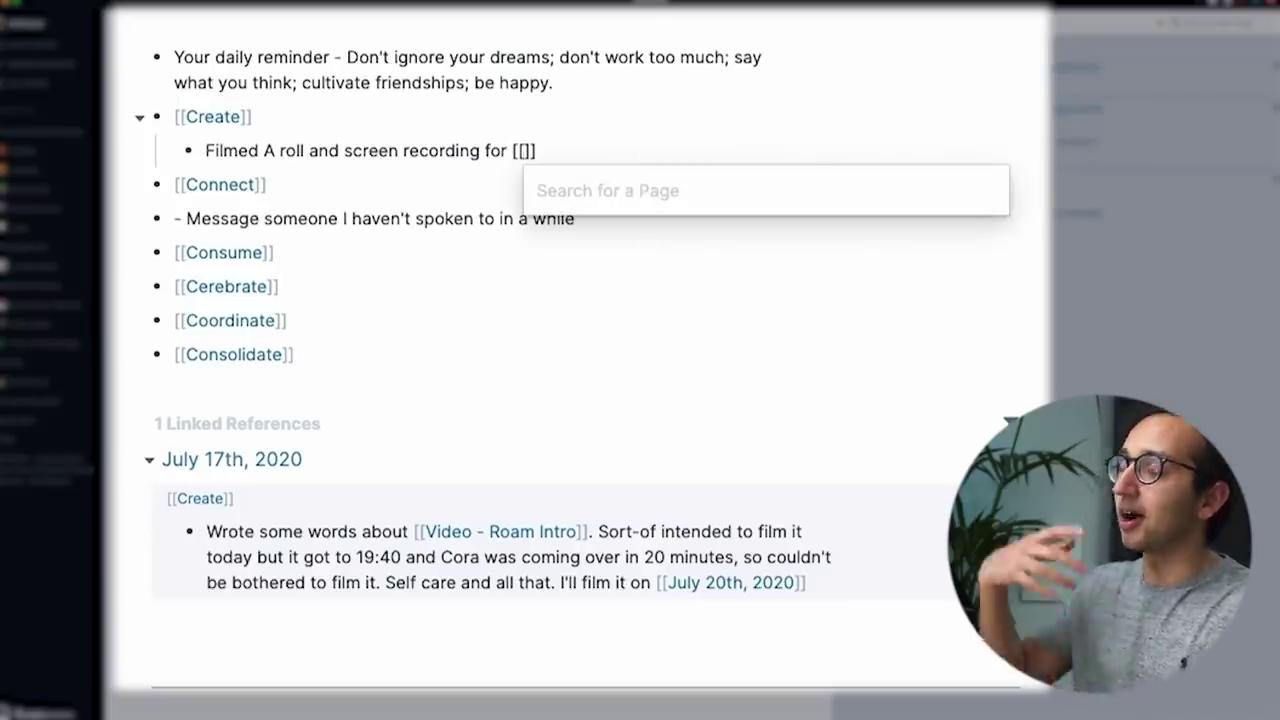
pyautogui.write('Roam')
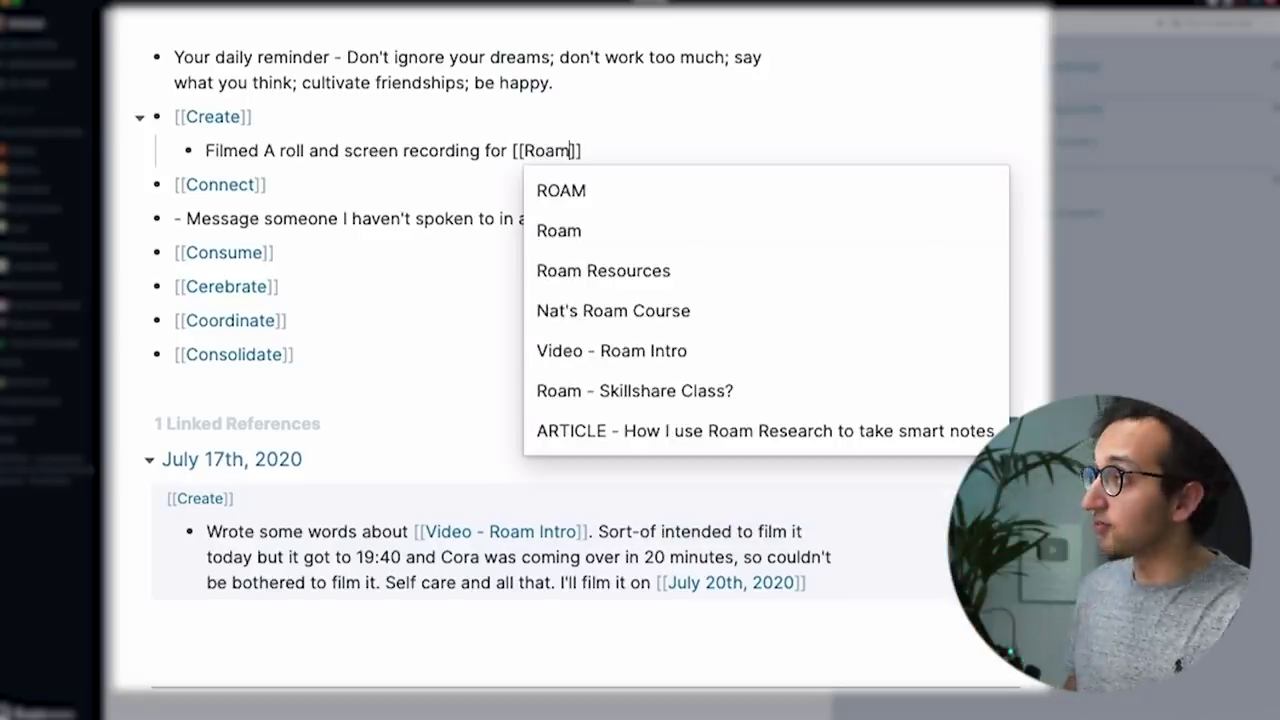
pyautogui.press('Down')
pyautogui.press('Down')
pyautogui.press('Down')
pyautogui.press('Down')
pyautogui.press('Down')
pyautogui.press('Down')
pyautogui.press('Down')
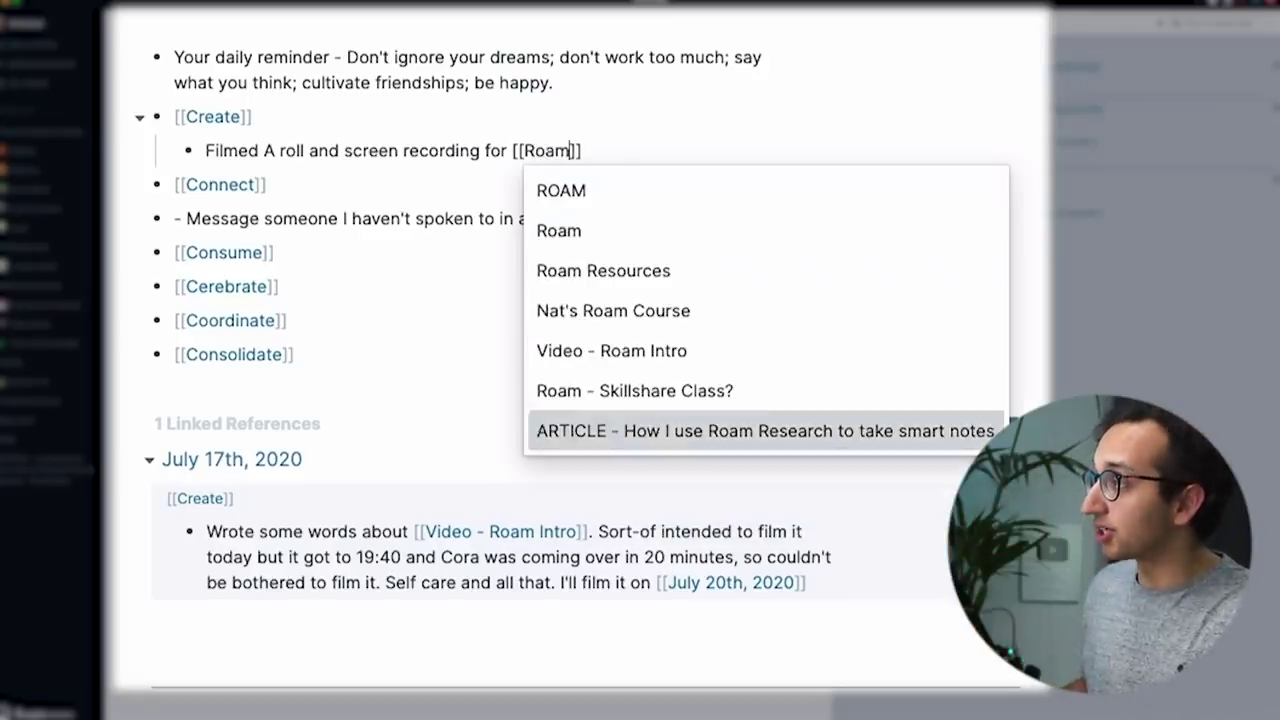
pyautogui.press('Up')
pyautogui.press('Up')
pyautogui.press('Up')
pyautogui.press('Up')
pyautogui.press('Up')
pyautogui.press('Up')
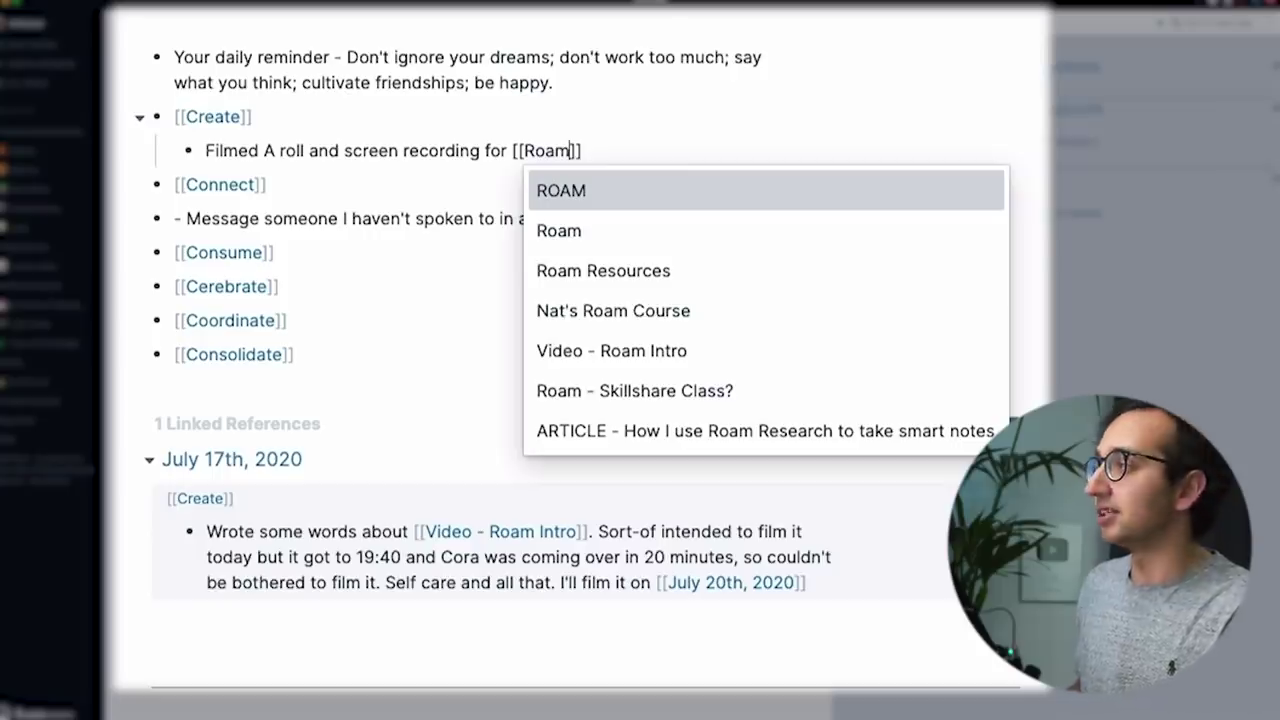
pyautogui.press('Down')
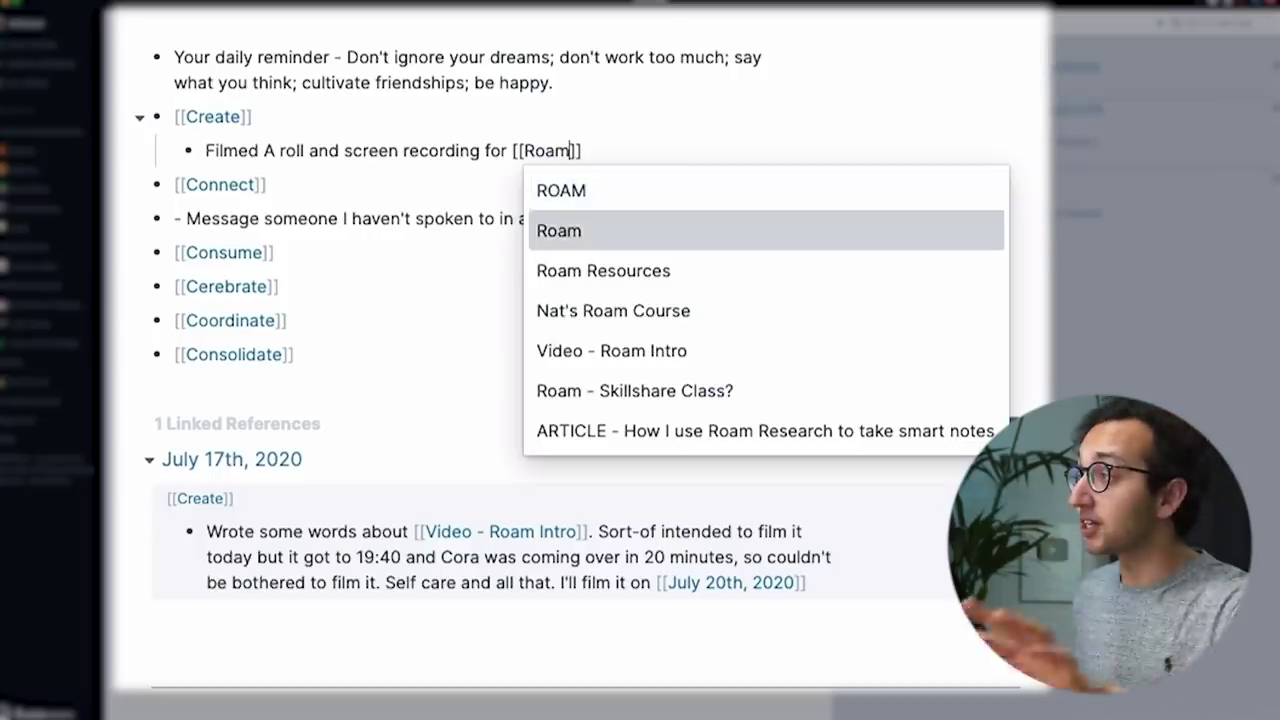
pyautogui.press('Down')
pyautogui.press('Down')
pyautogui.press('Down')
pyautogui.press('Return')
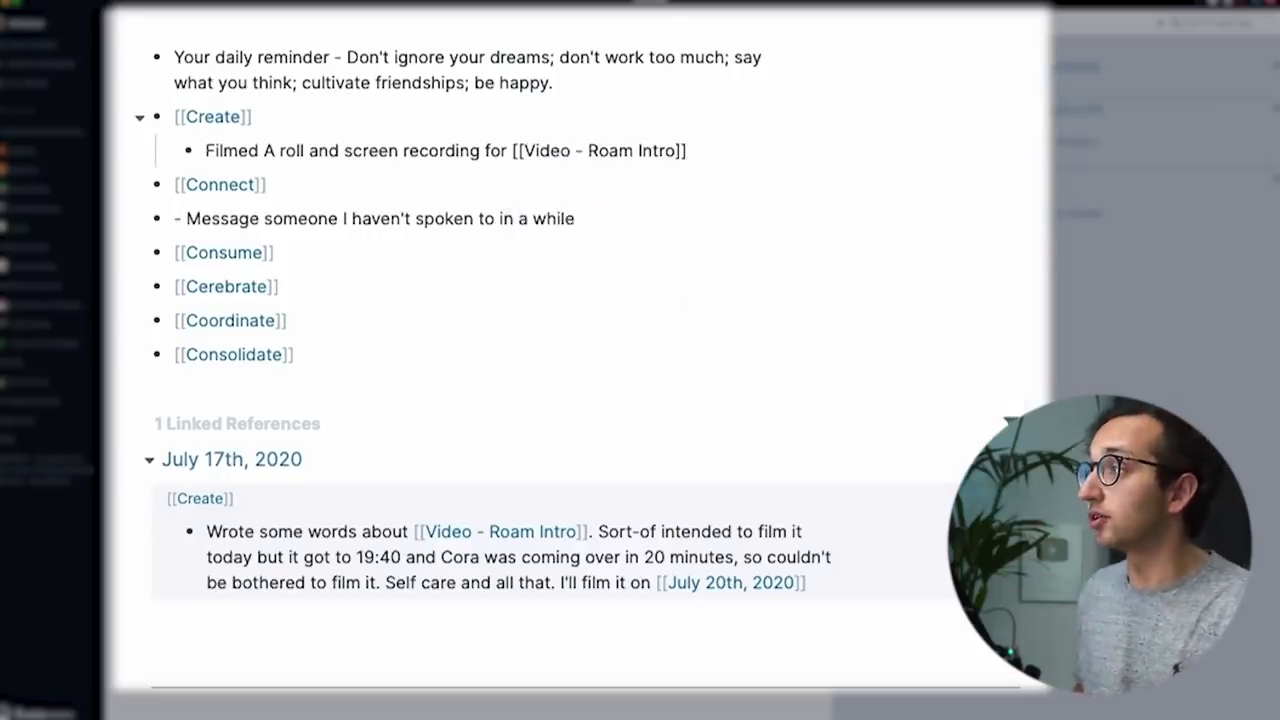
pyautogui.press('Return')
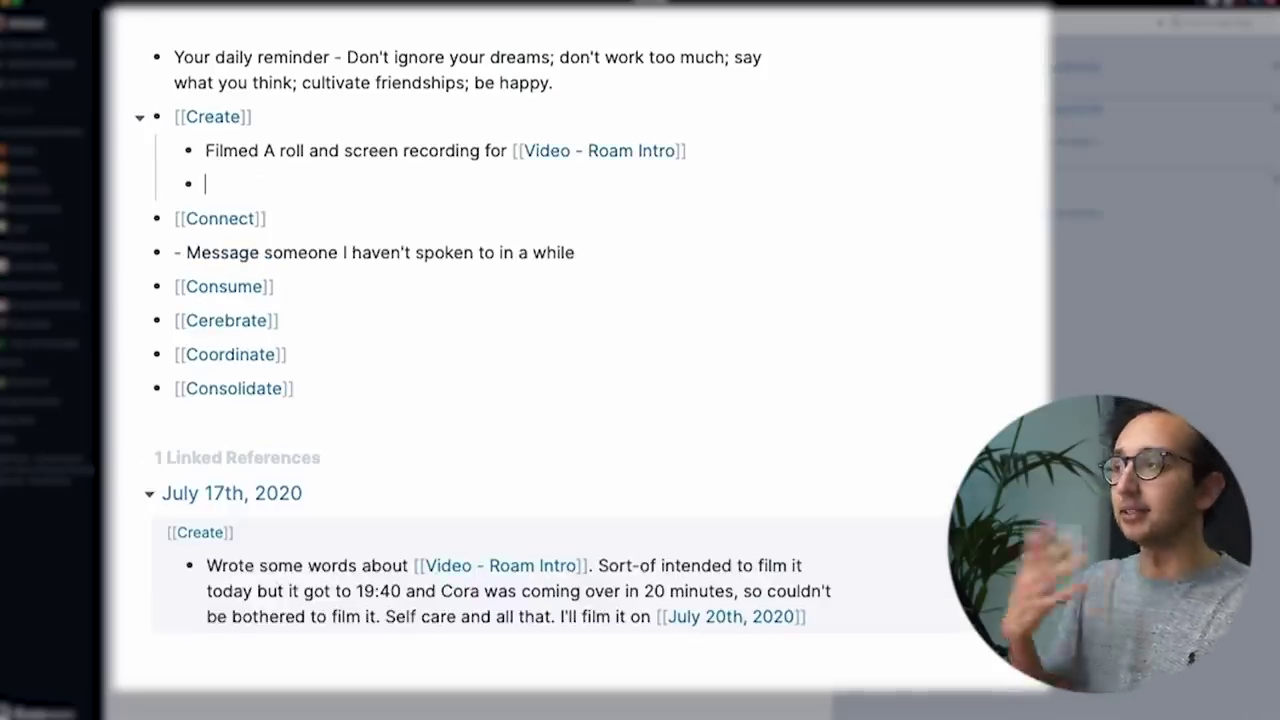
pyautogui.press('BackSpace')
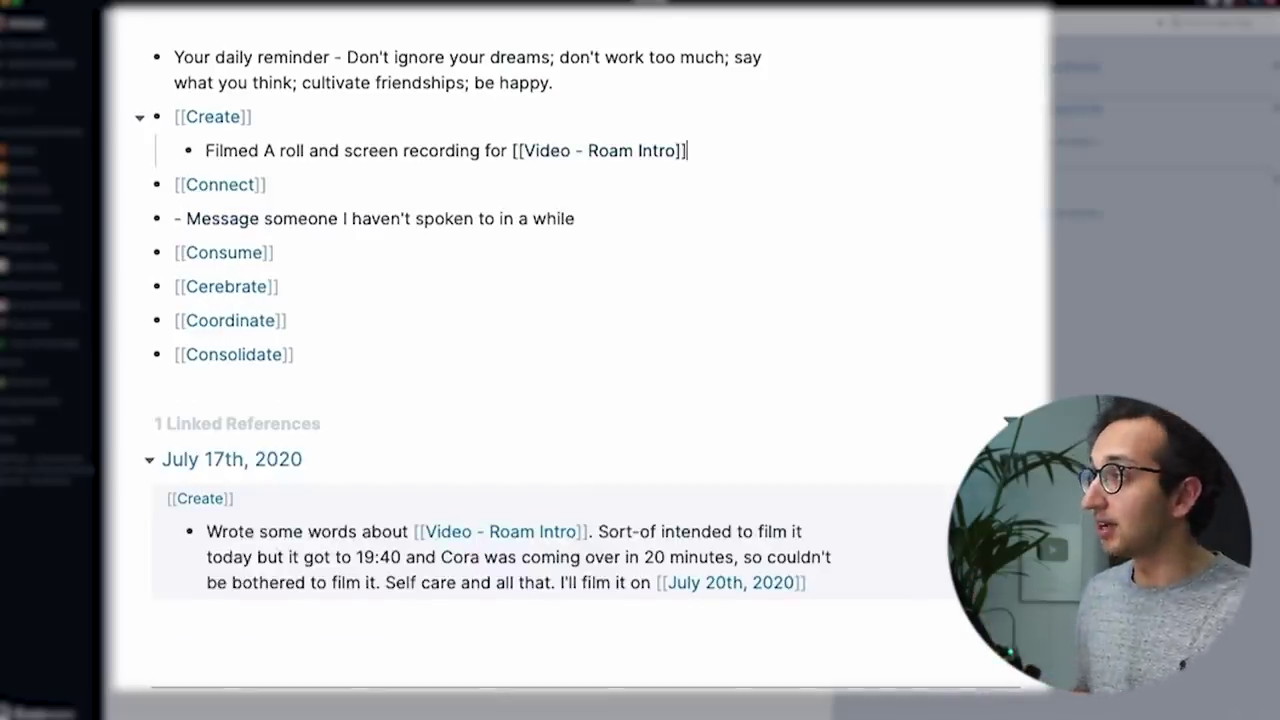
# Step: Nest a bullet under the message-someone reminder noting helping two linked friends move house
pyautogui.click(365, 190)
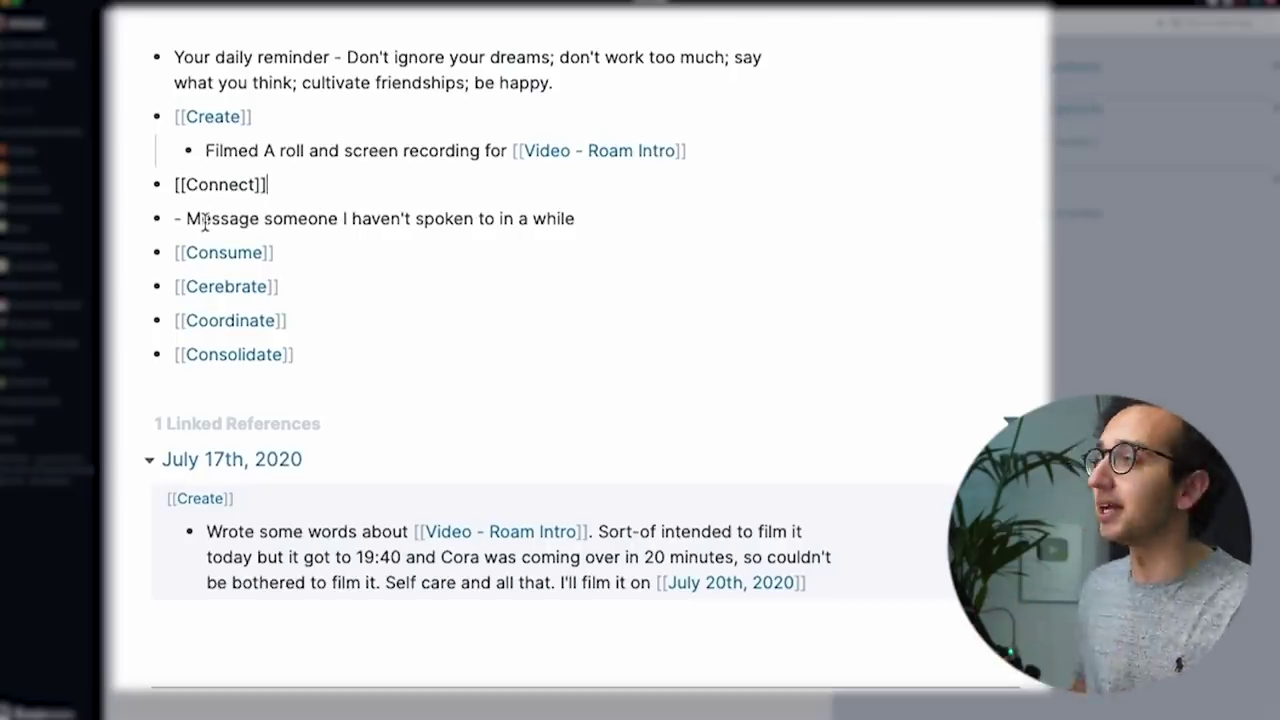
pyautogui.moveTo(187, 218); pyautogui.dragTo(609, 214)
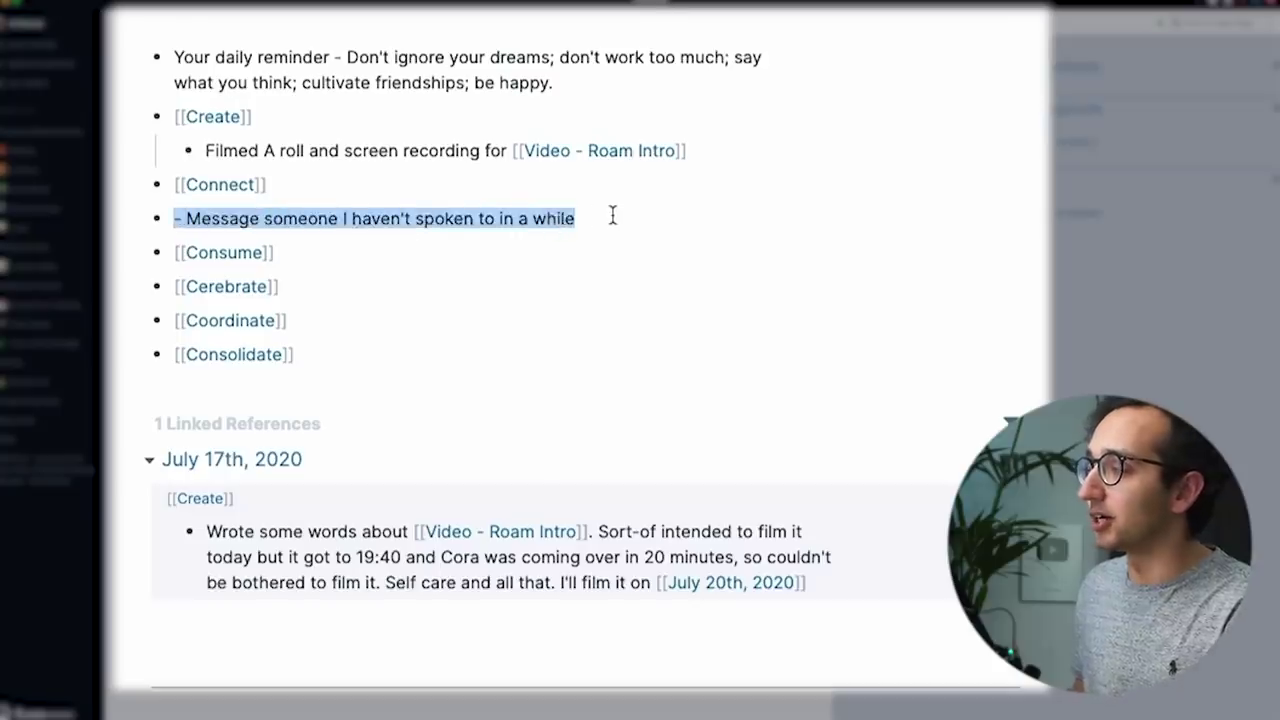
pyautogui.click(614, 216)
pyautogui.press('Return')
pyautogui.press('Tab')
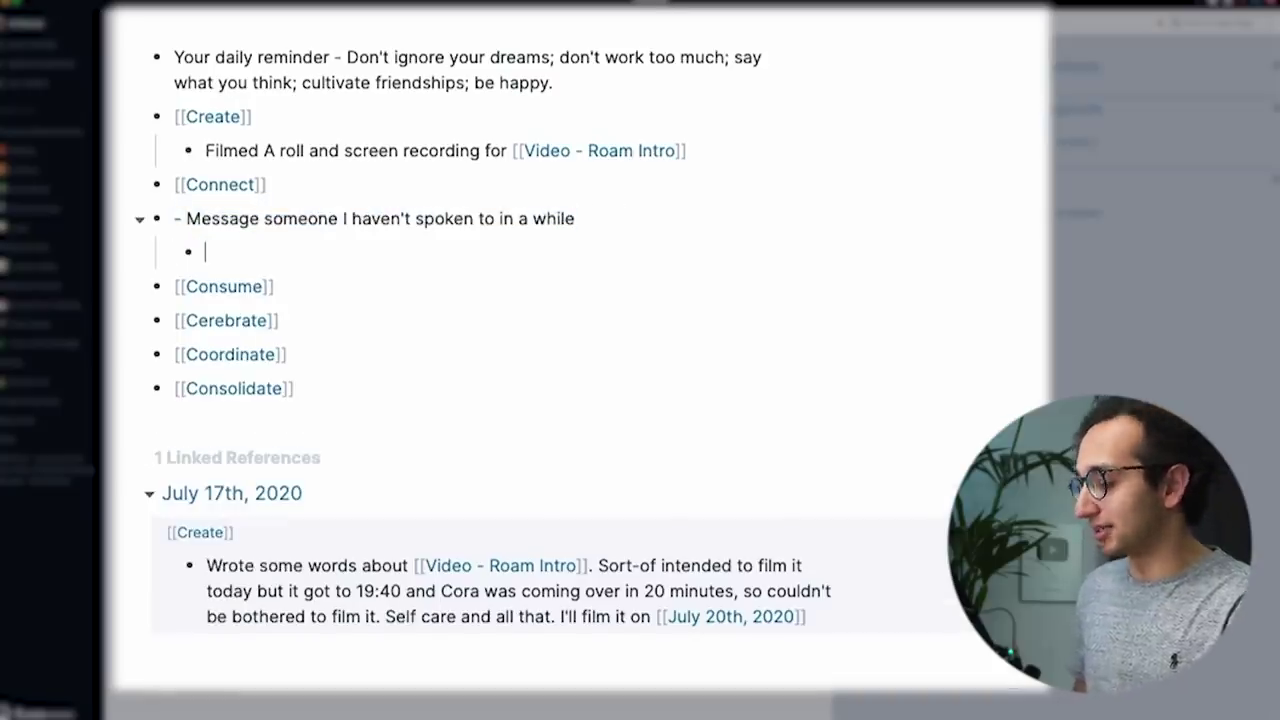
pyautogui.write('Hep')
pyautogui.press('BackSpace')
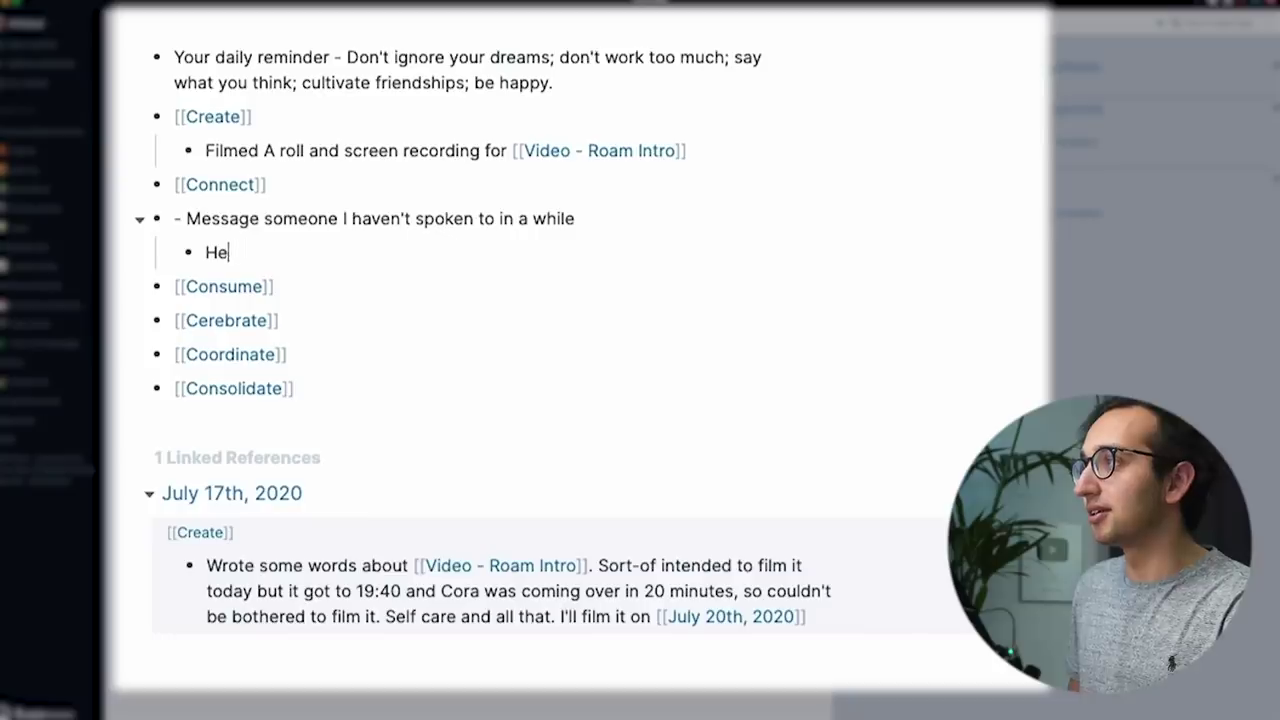
pyautogui.write('lped [[Jake]] and ')
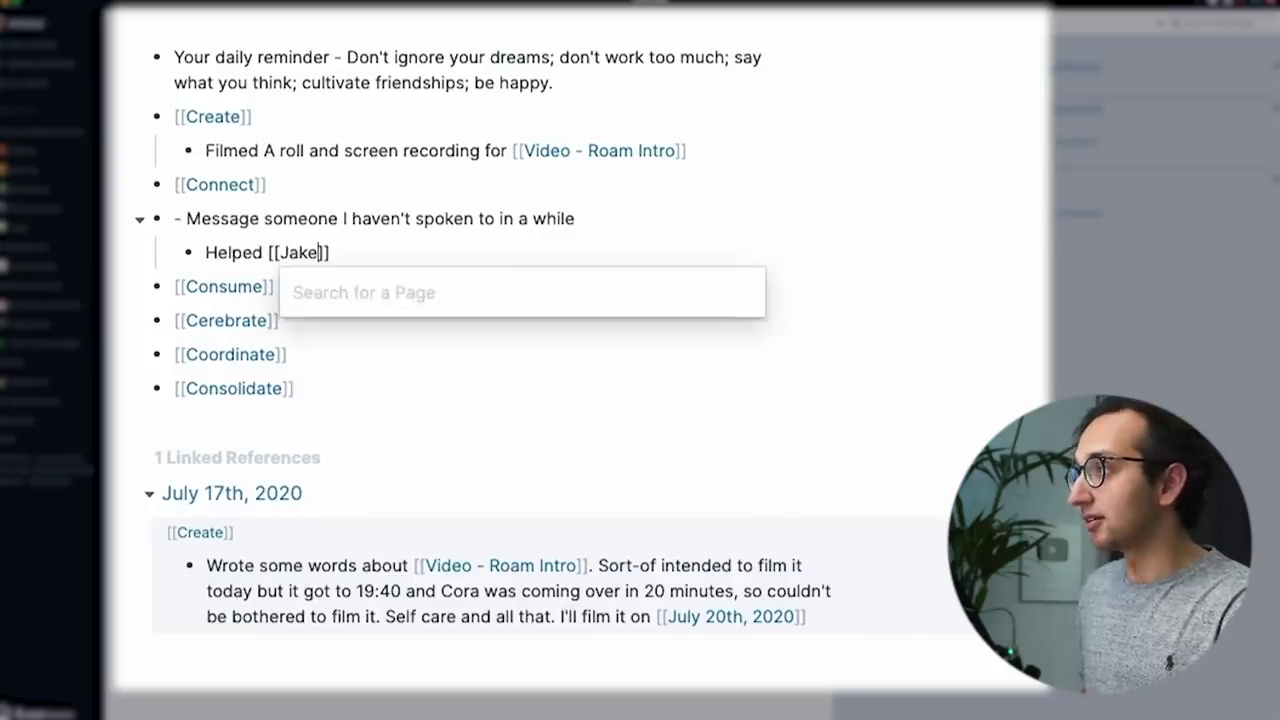
pyautogui.write('[[Molly')
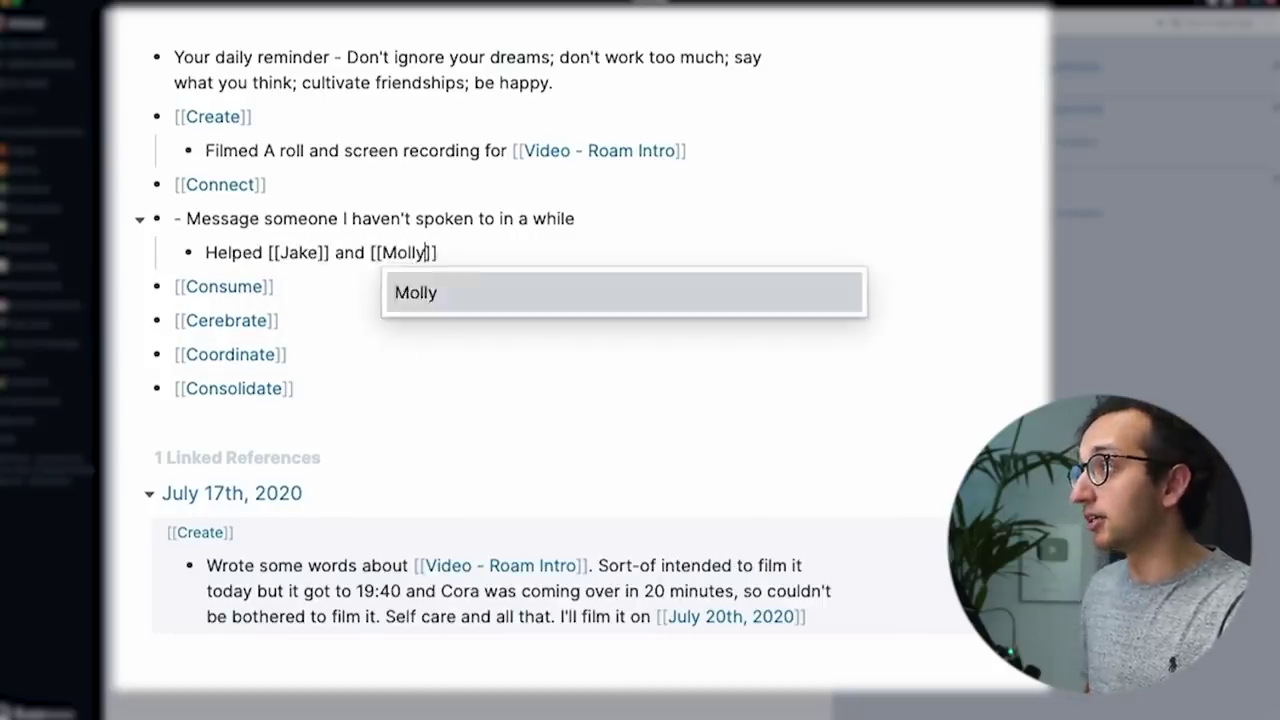
pyautogui.press('Return')
pyautogui.write('move house.')
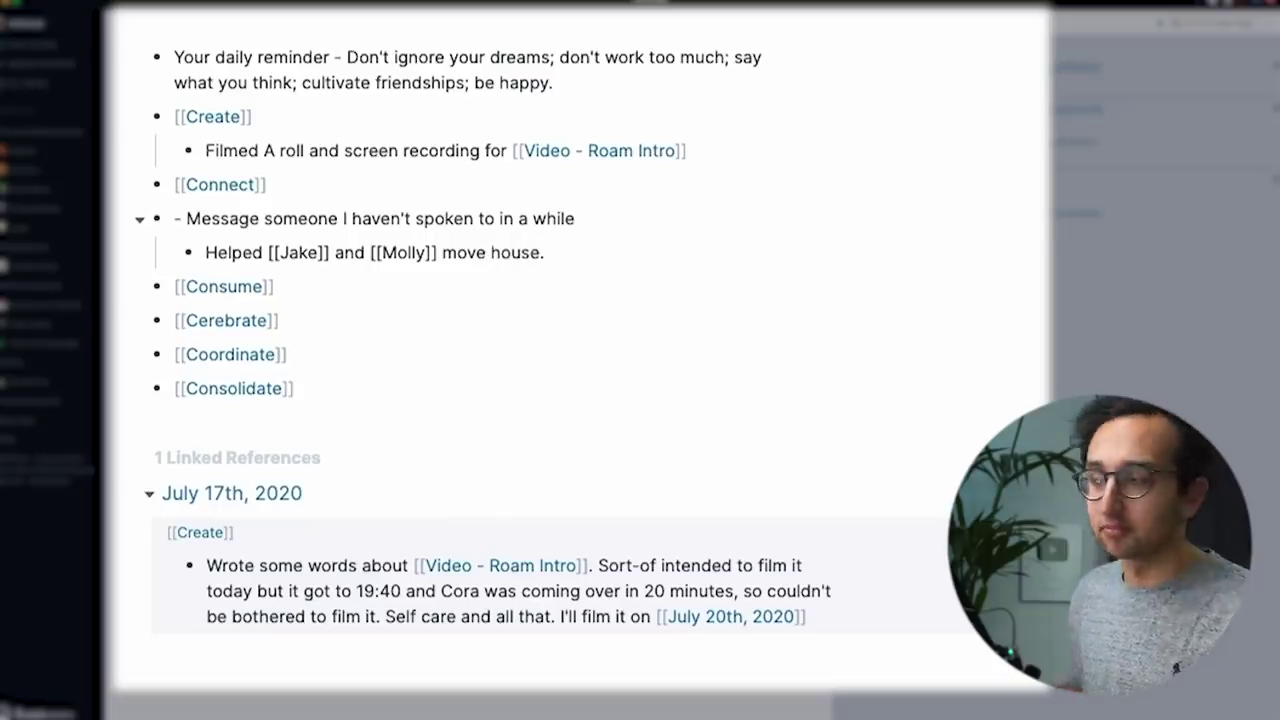
# Step: Add a Call to-do linking a friend's page below the move-house note
pyautogui.press('Return')
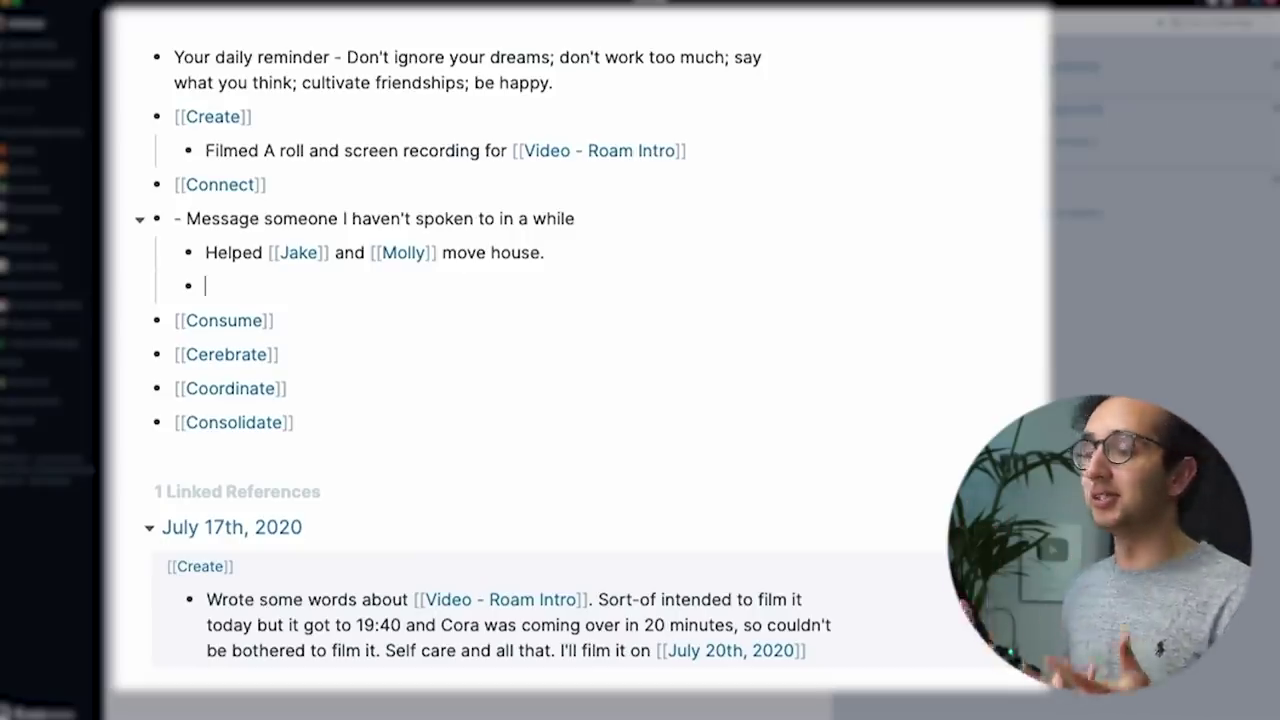
pyautogui.write('C')
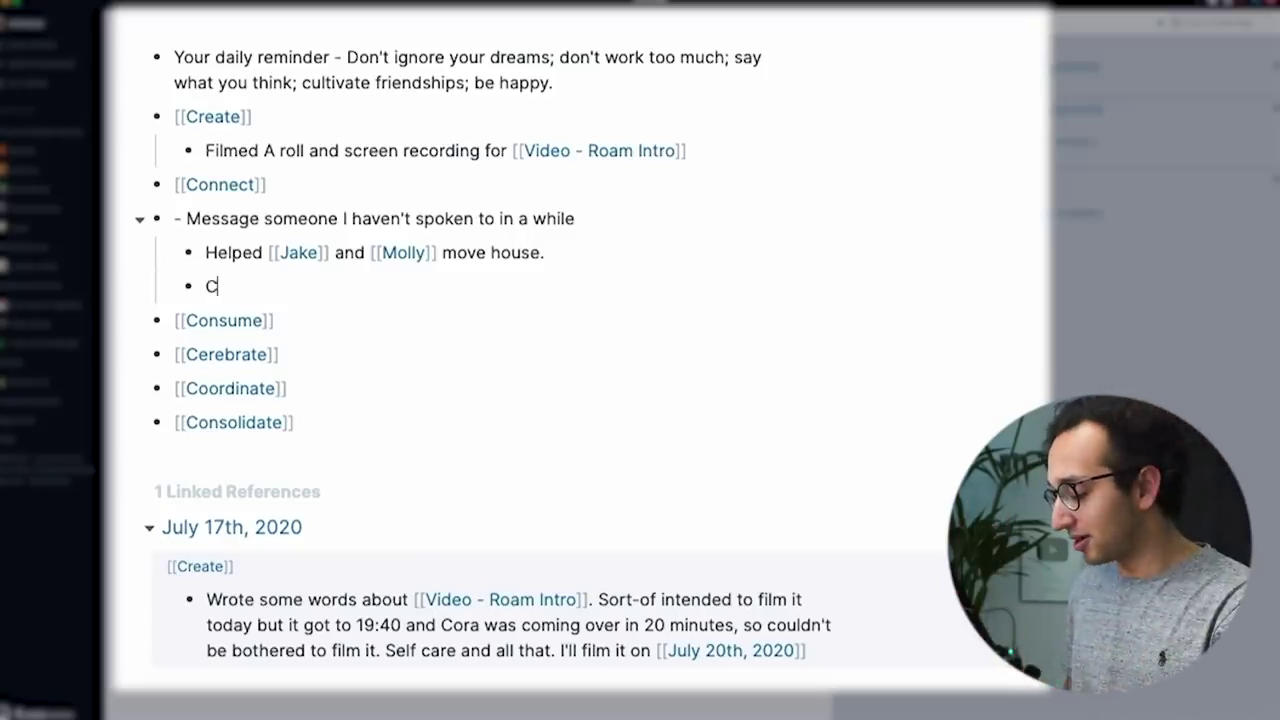
pyautogui.write('all [[Na')
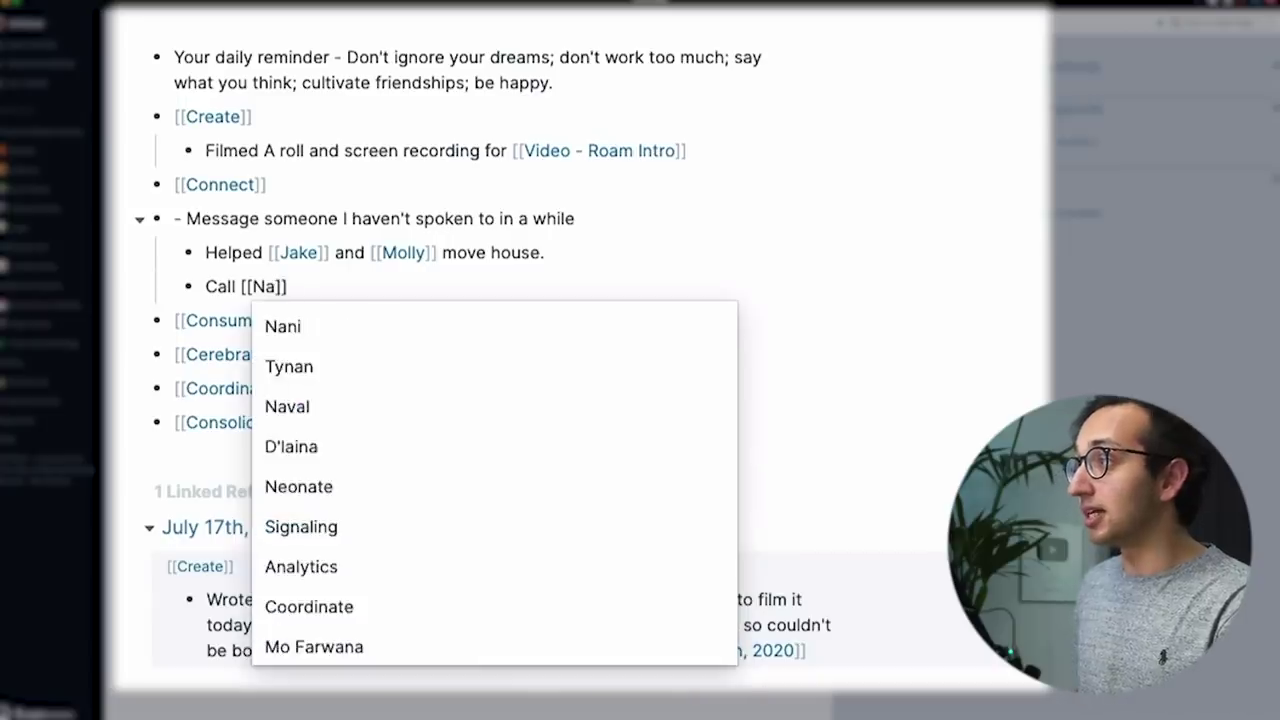
pyautogui.press('Return')
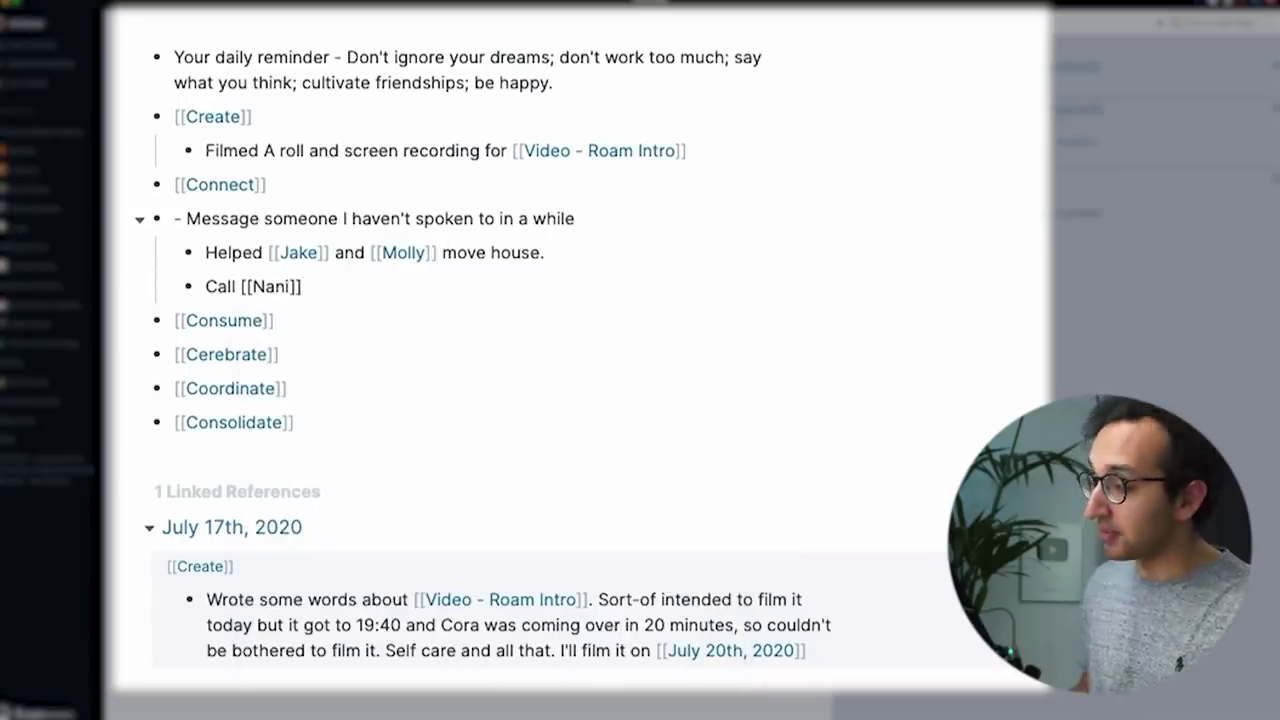
pyautogui.hotkey('ctrl', 'Return')
pyautogui.click(274, 320)
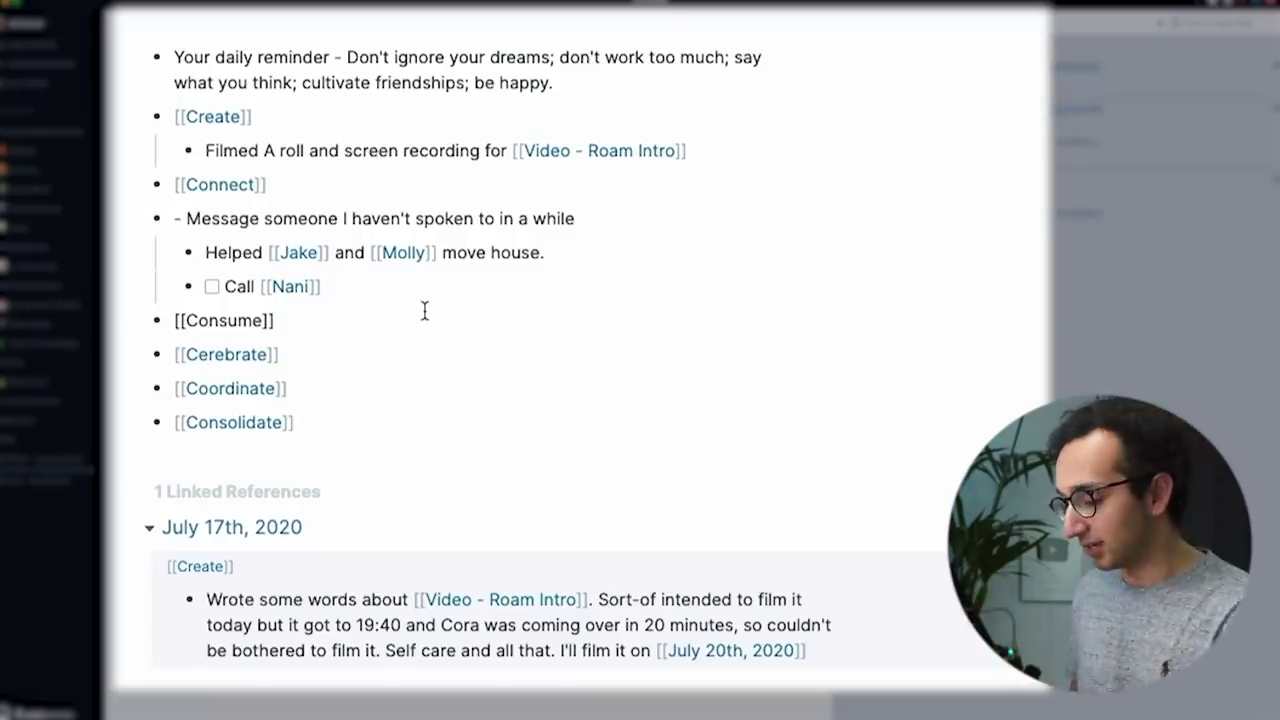
# Step: Add a nested Consume bullet 'Continued listening to [[War' and highlight the Book - War Doctor suggestion
pyautogui.press('Return')
pyautogui.press('Tab')
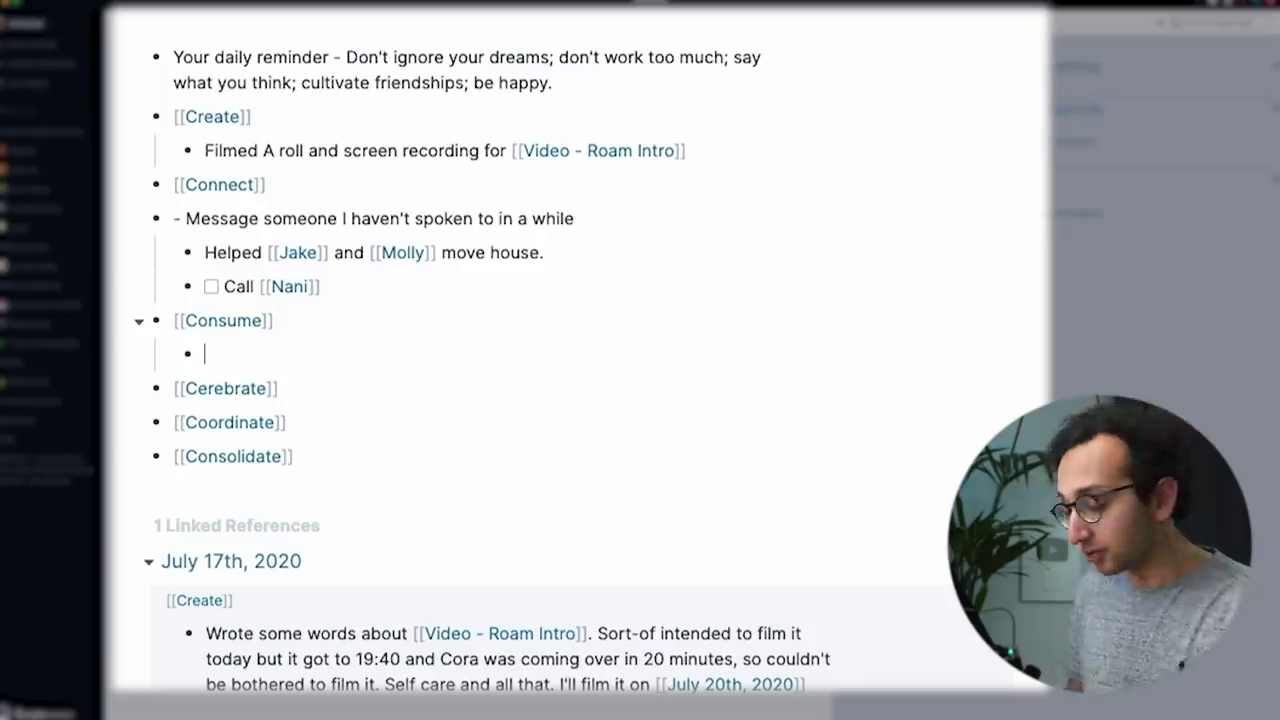
pyautogui.write('Continued list')
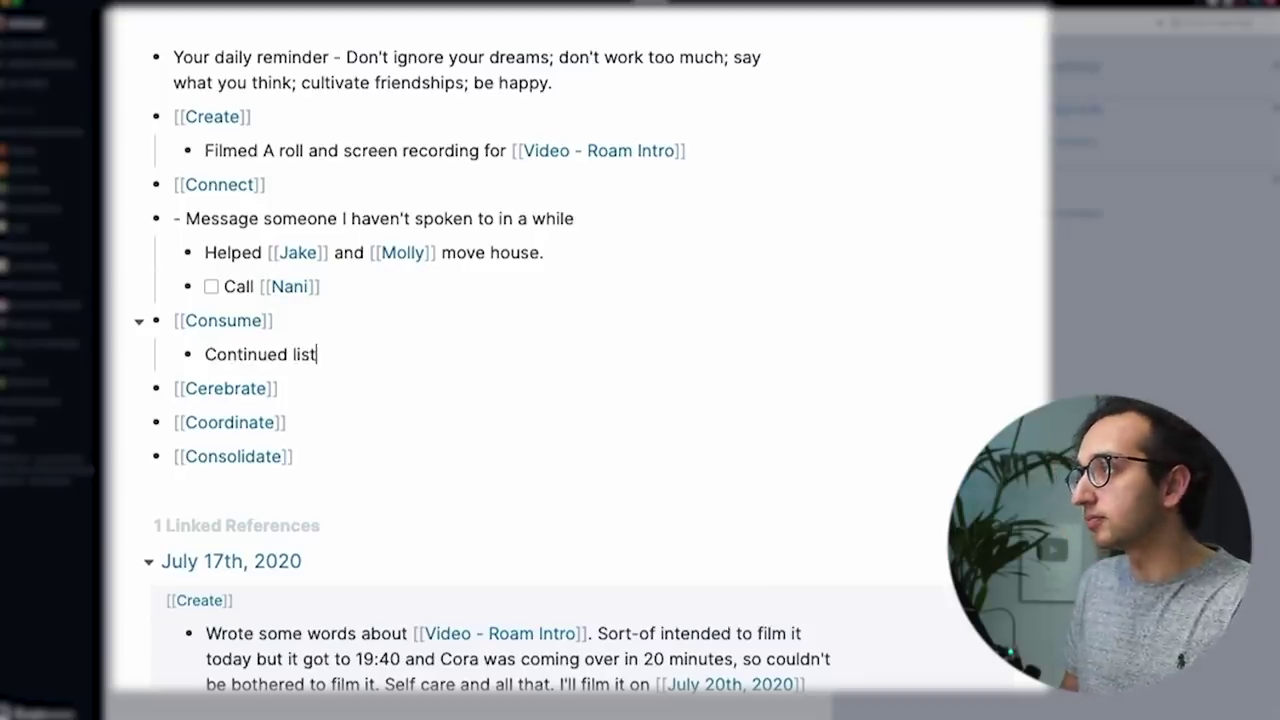
pyautogui.write('ening to [[War')
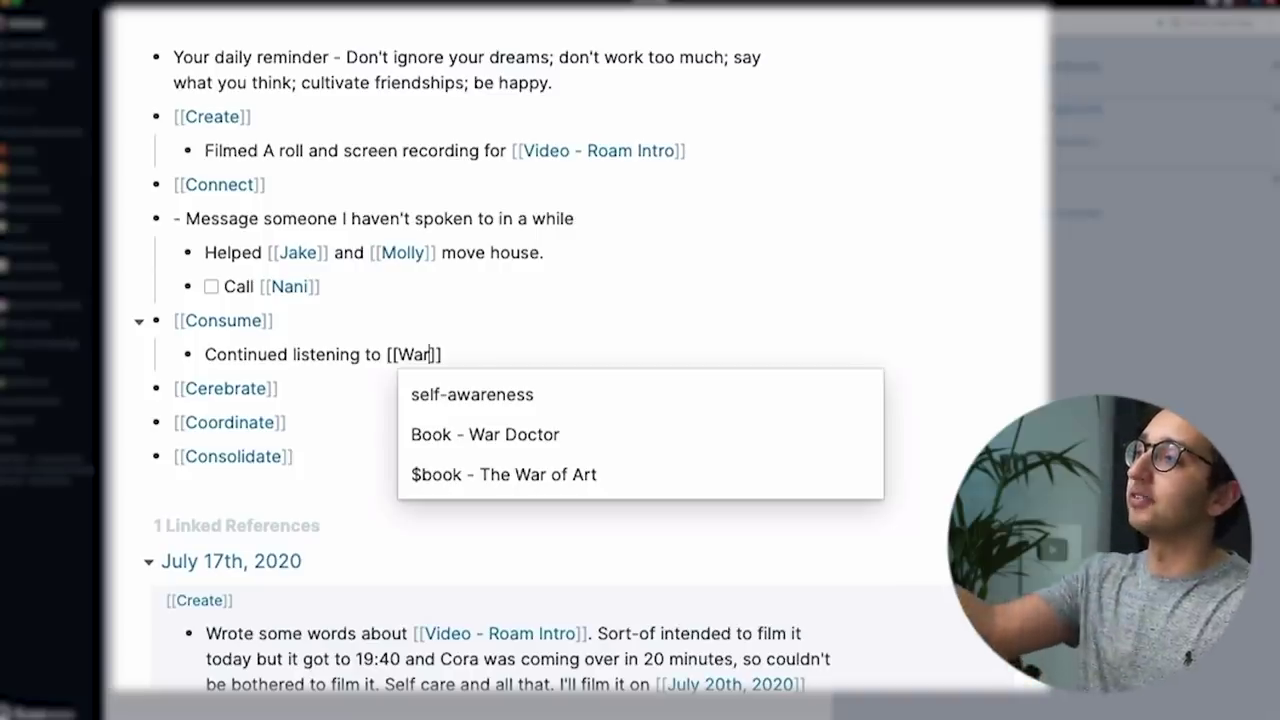
pyautogui.press('Down')
pyautogui.press('Down')
pyautogui.press('Down')
pyautogui.press('Down')
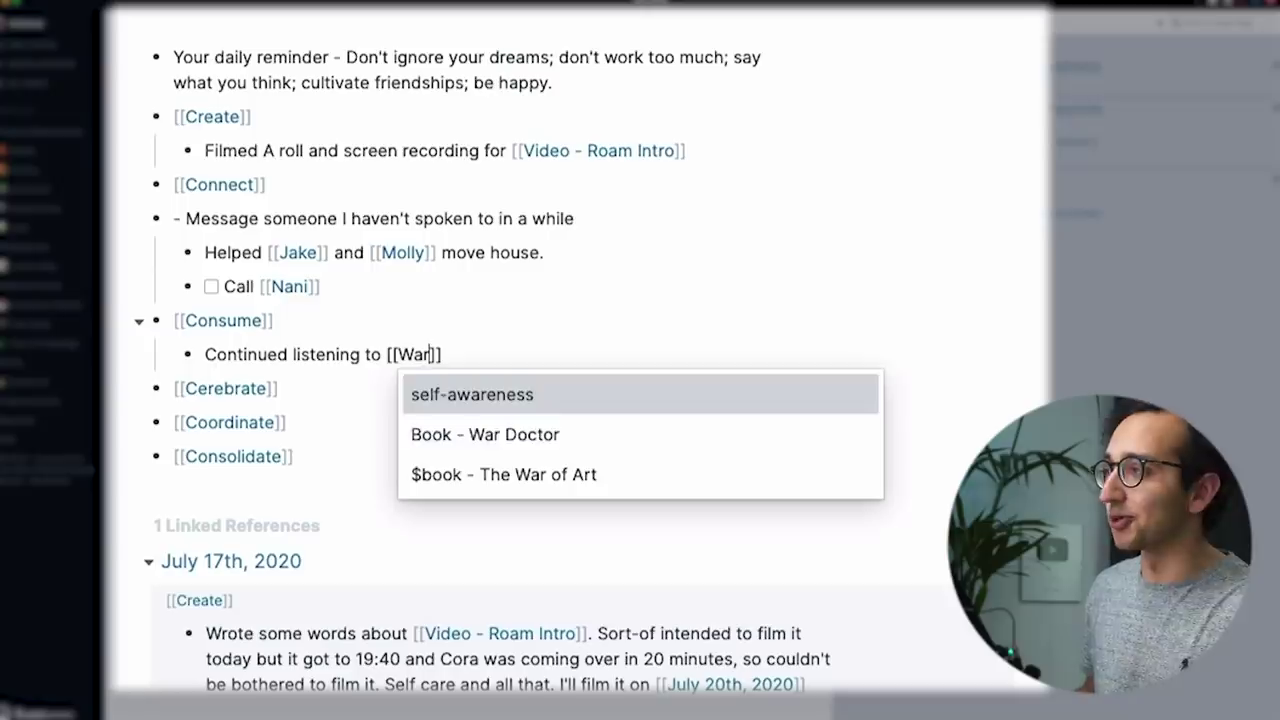
pyautogui.press('Down')
# Step: Link the listening note to Book - War Doctor and start a nested bullet under Cerebrate
pyautogui.press('Return')
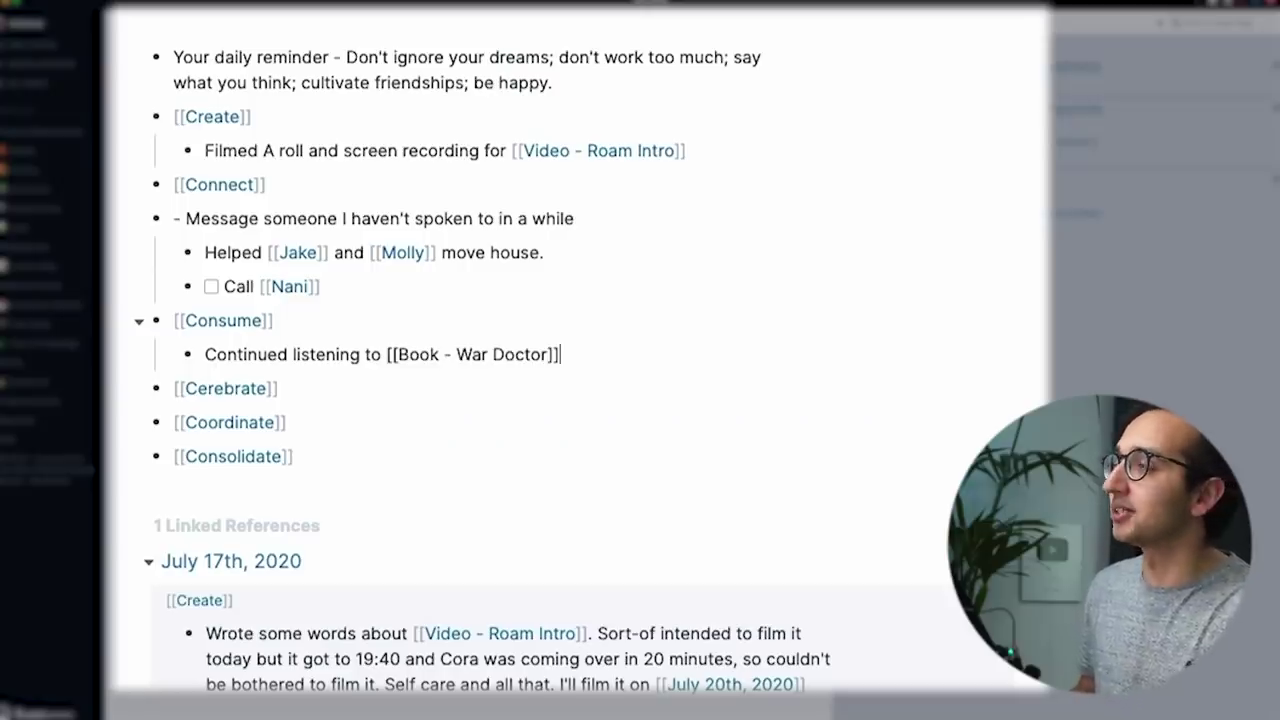
pyautogui.click(278, 388)
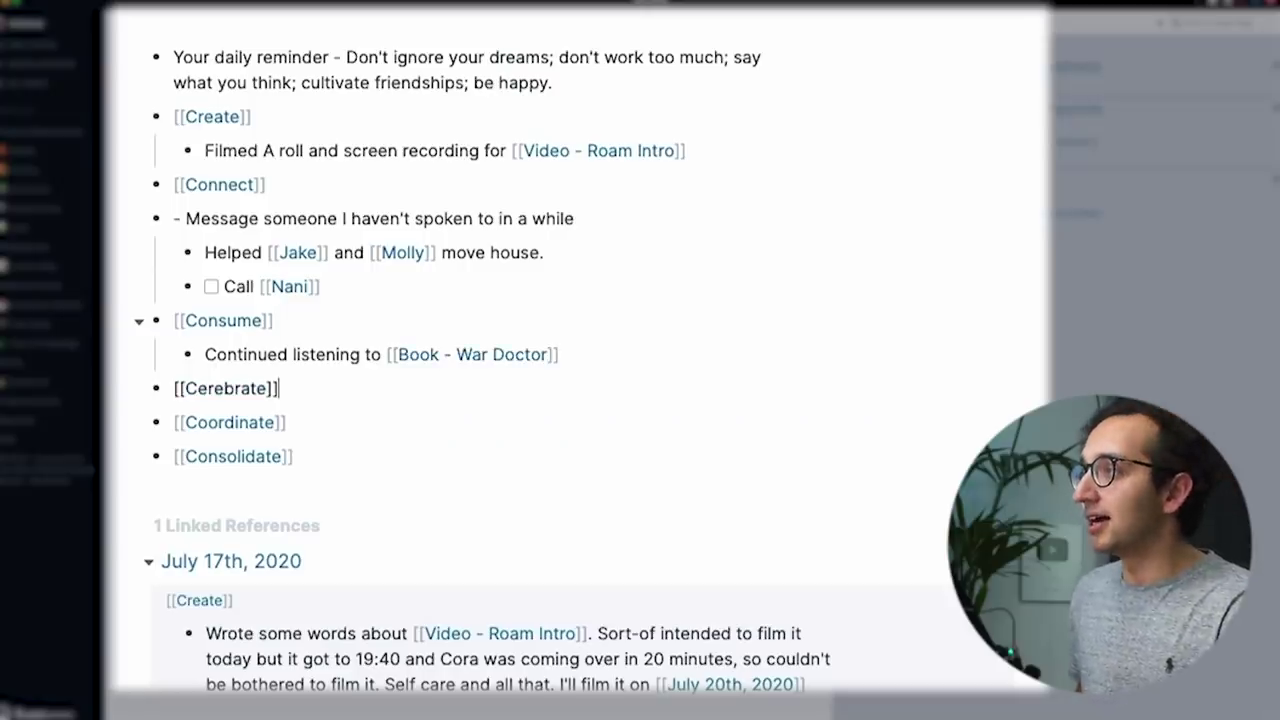
pyautogui.press('Return')
pyautogui.press('Tab')
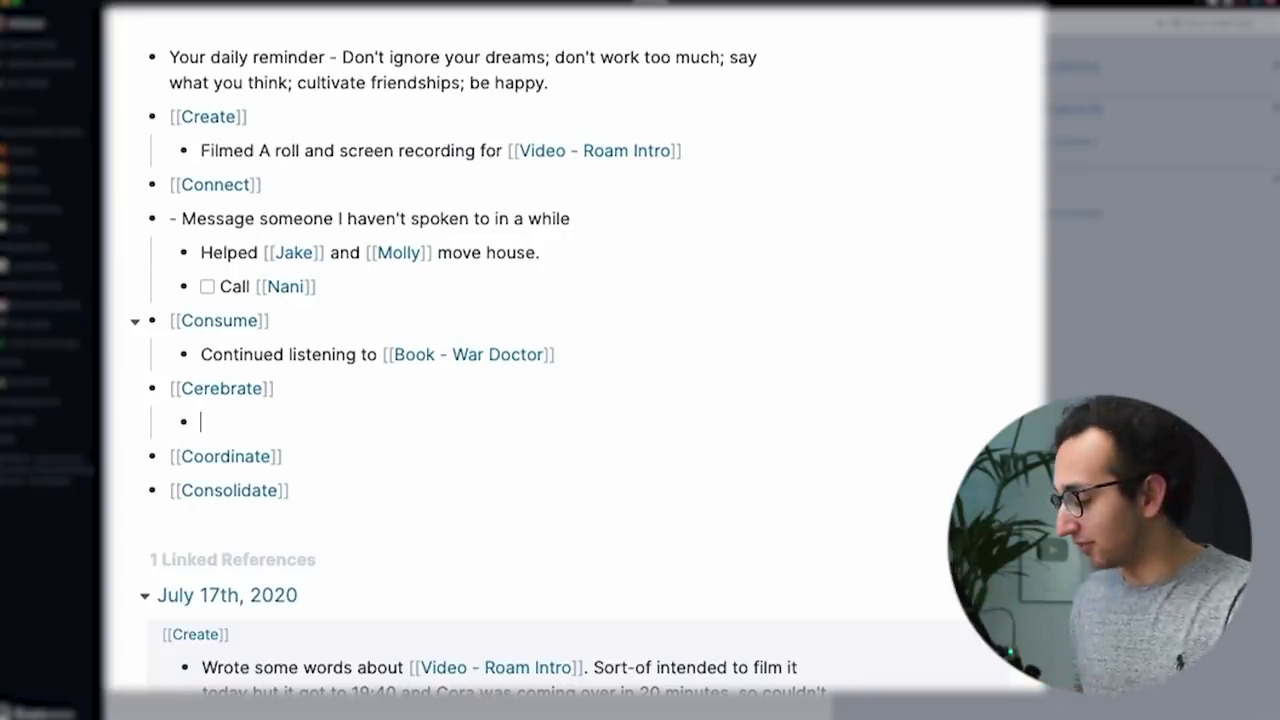
# Step: Link the Cerebrate bullet to [[The 4 important things in life]]
pyautogui.write('[[')
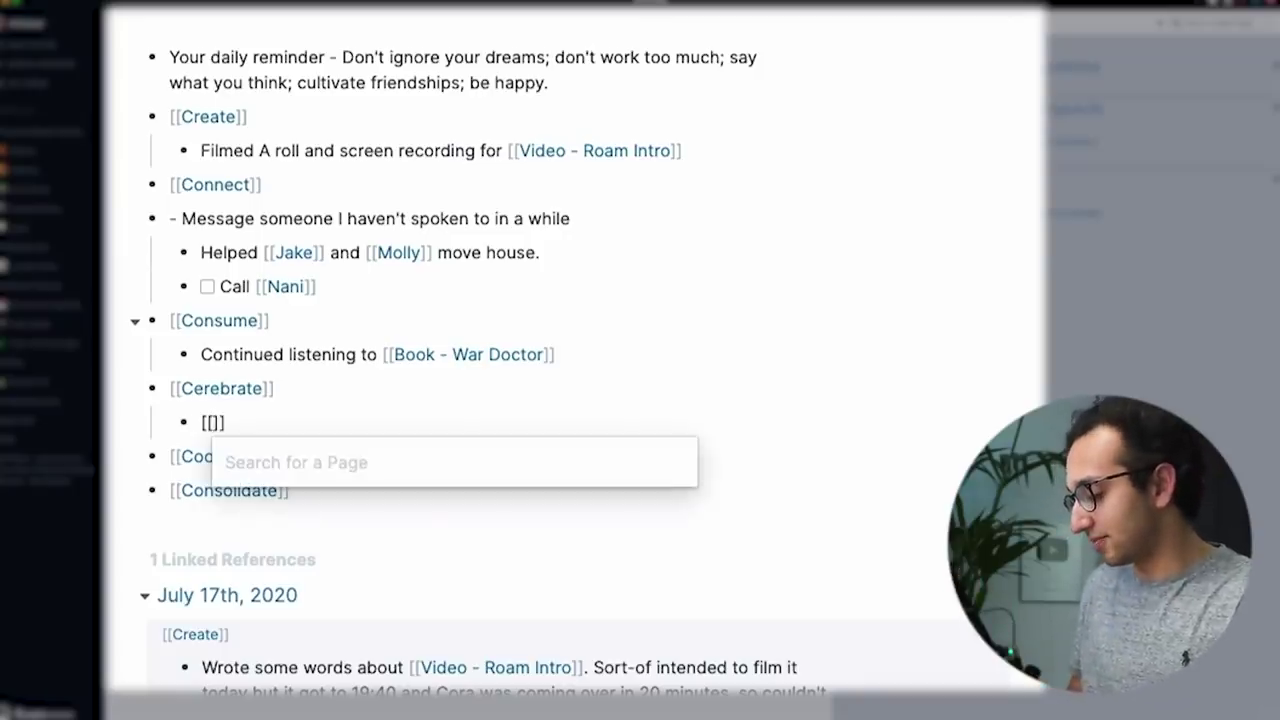
pyautogui.write('The f')
pyautogui.press('BackSpace')
pyautogui.write('4')
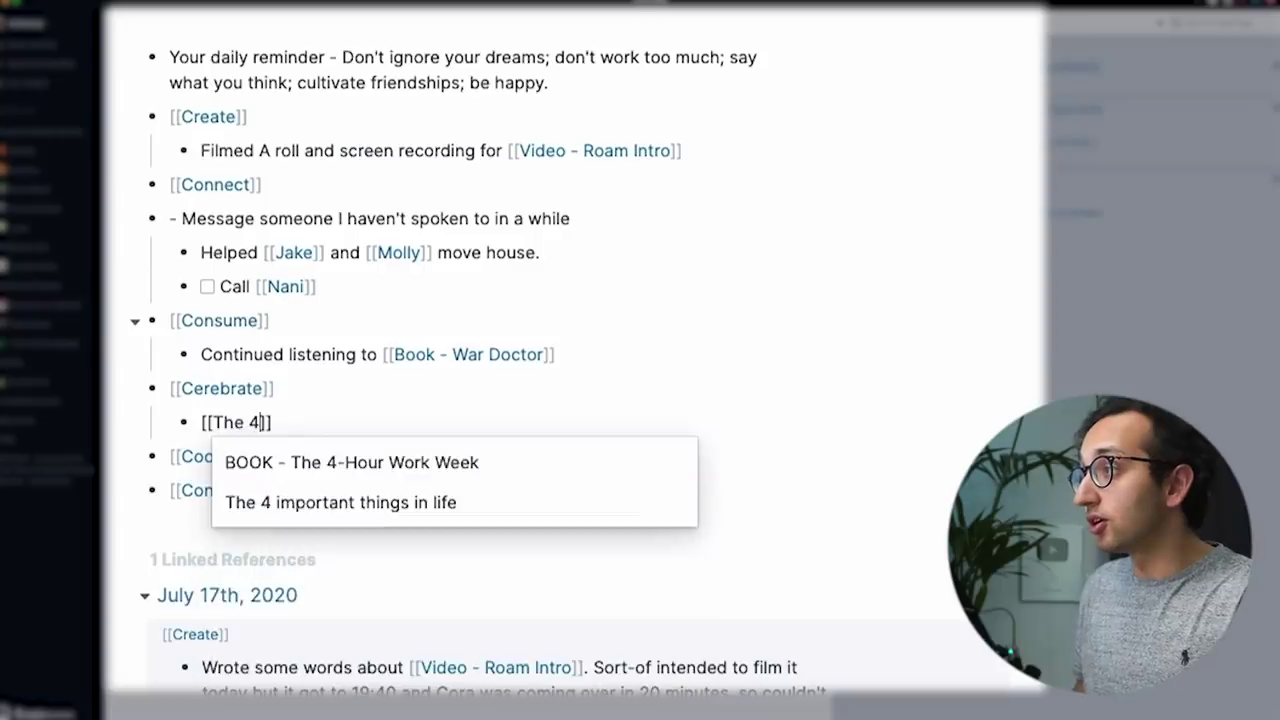
pyautogui.press('Down')
pyautogui.press('Down')
pyautogui.press('Return')
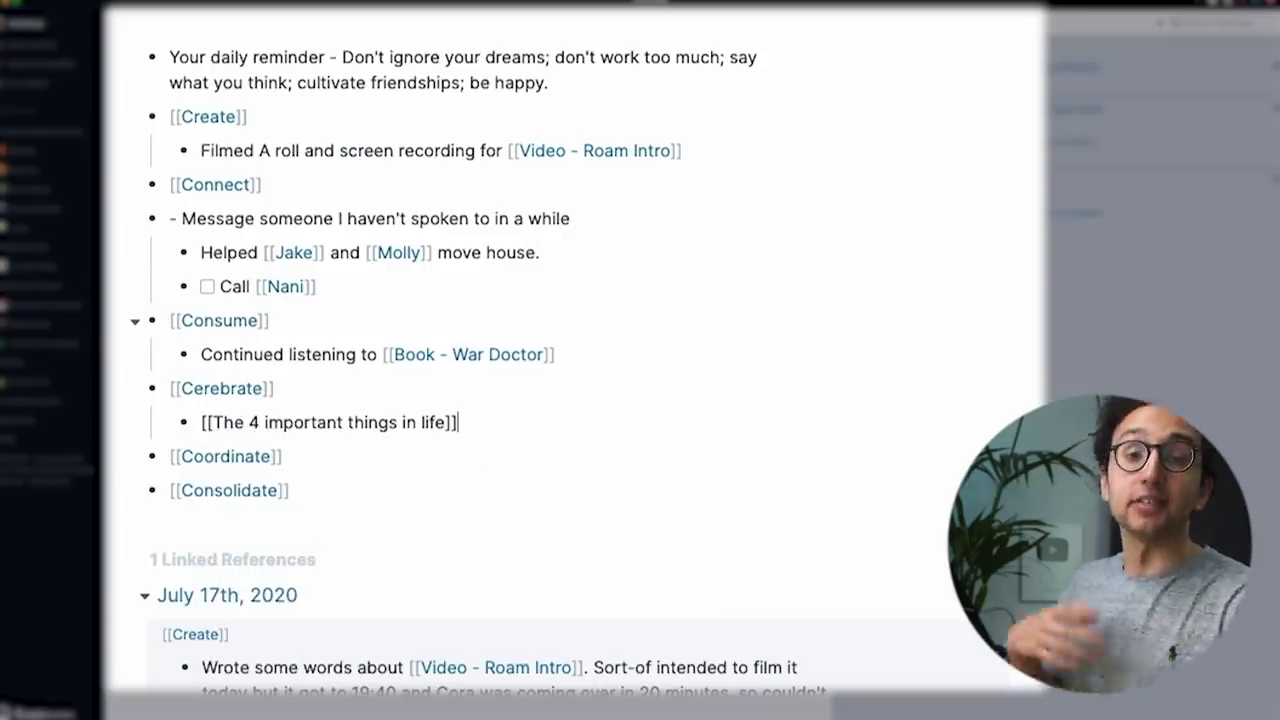
# Step: Log 'Had weekly zoom meeting with' under Coordinate, linking the three attendees' pages
pyautogui.press('Down')
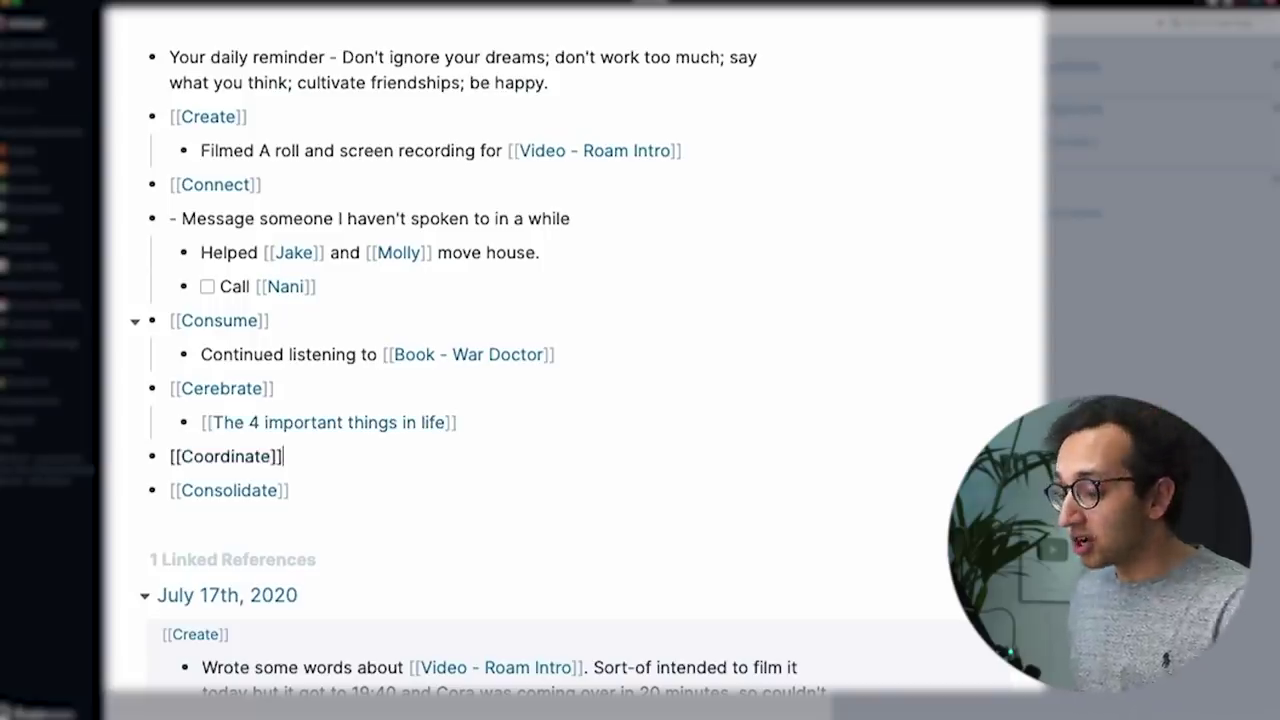
pyautogui.press('Return')
pyautogui.press('Tab')
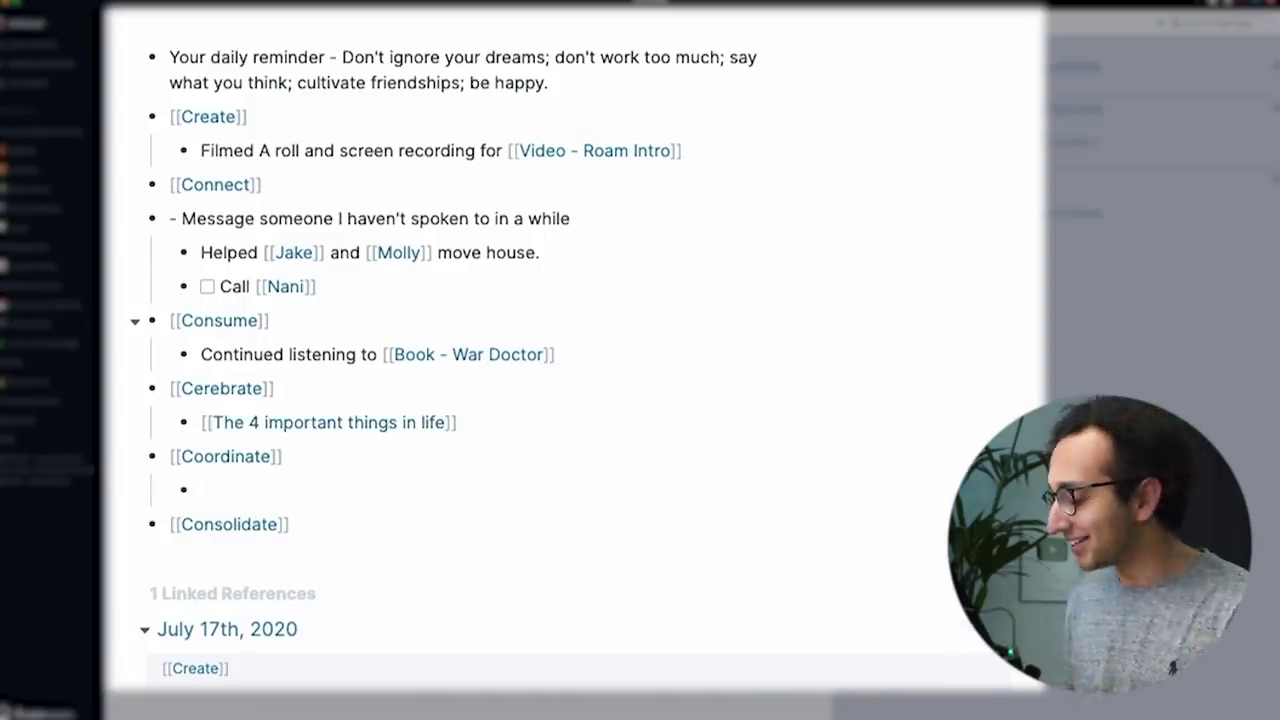
pyautogui.write('Had weekly ')
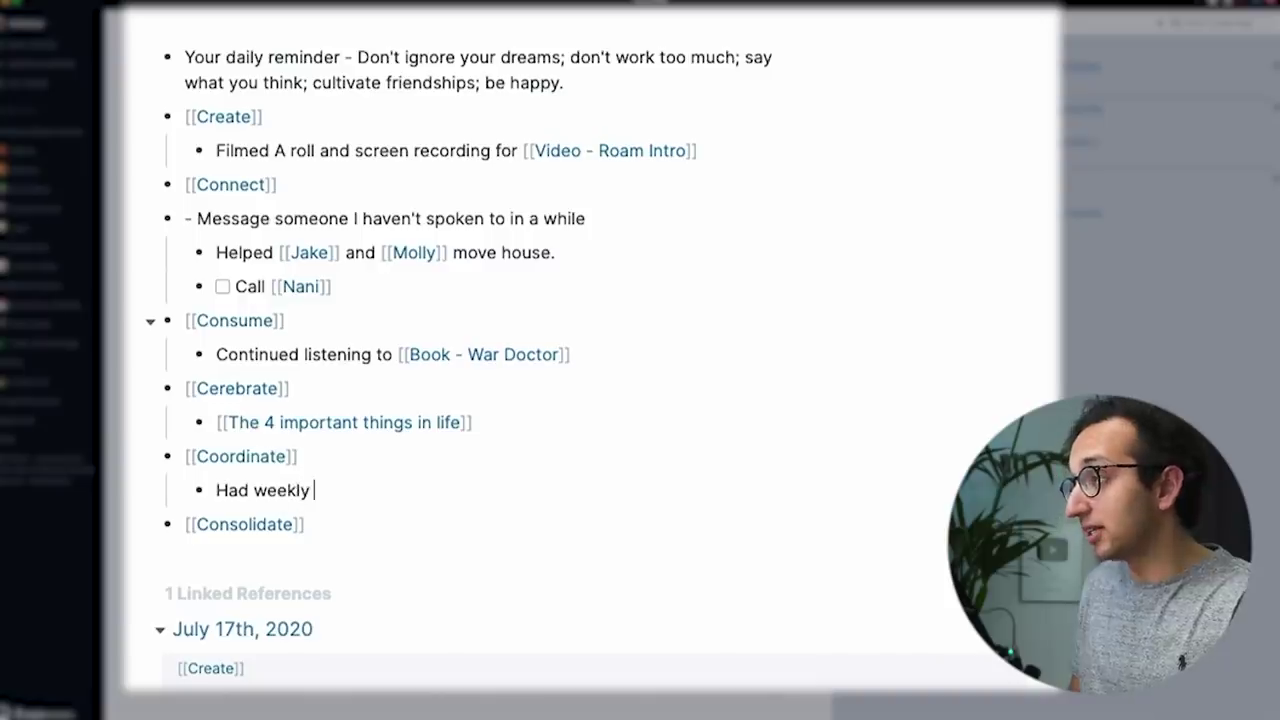
pyautogui.write('zoom meetin')
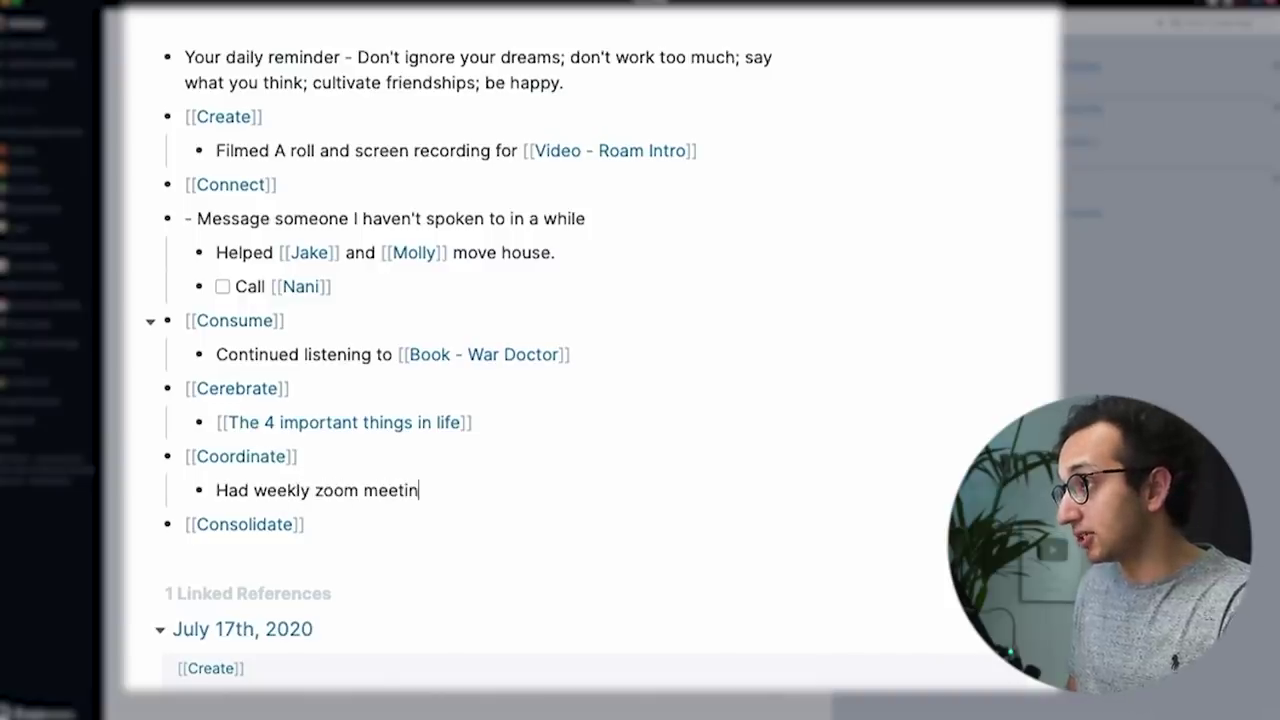
pyautogui.write('g with [[Crist')
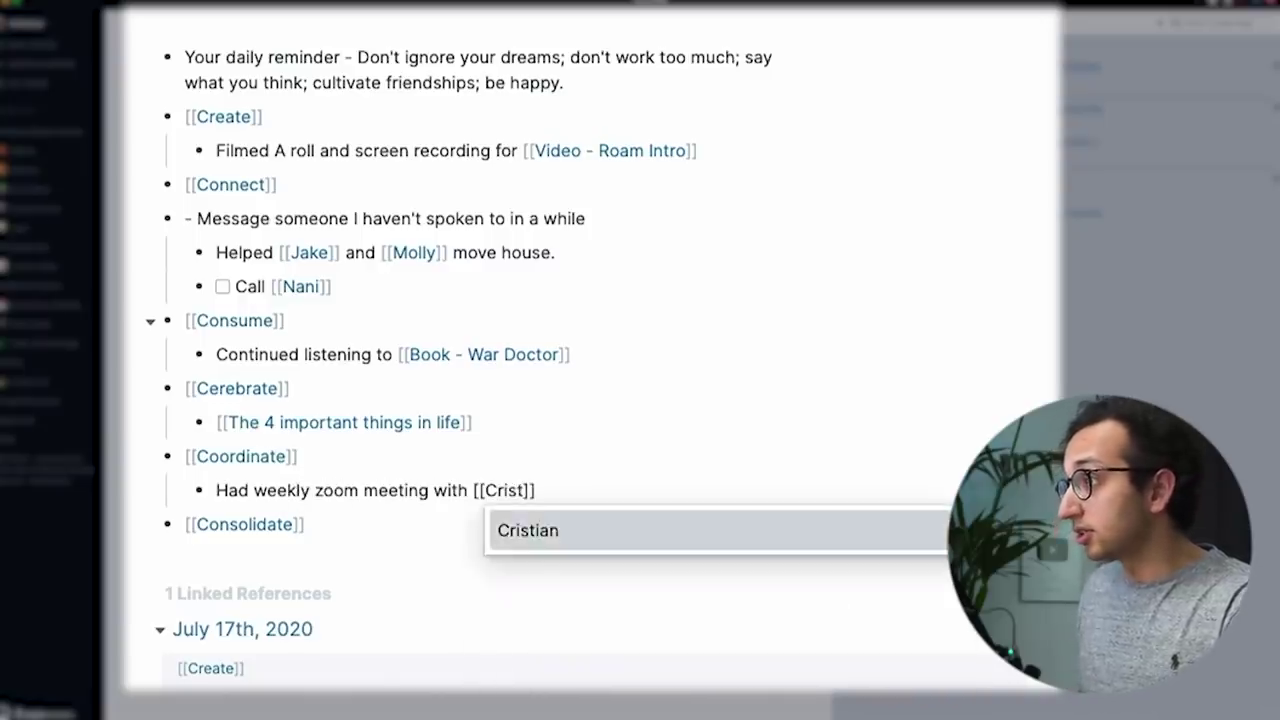
pyautogui.press('Return')
pyautogui.write('[[Ang')
pyautogui.press('Return')
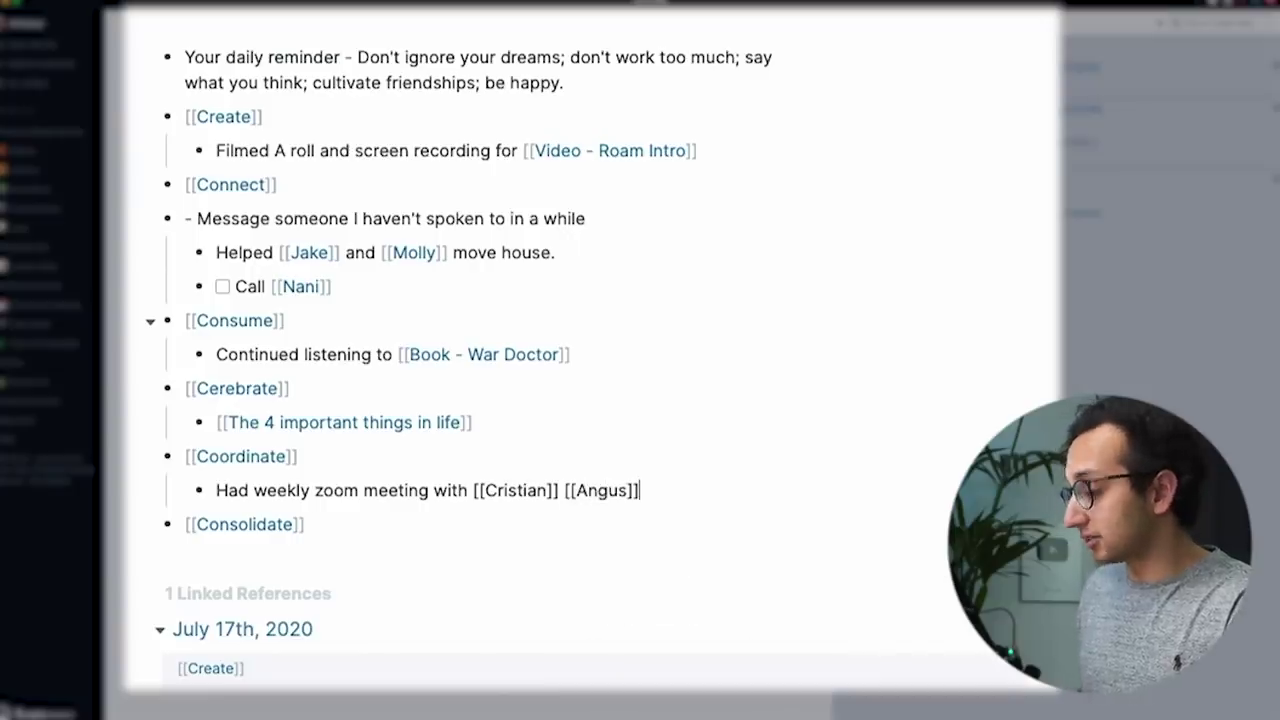
pyautogui.write('[[Liz')
pyautogui.press('Return')
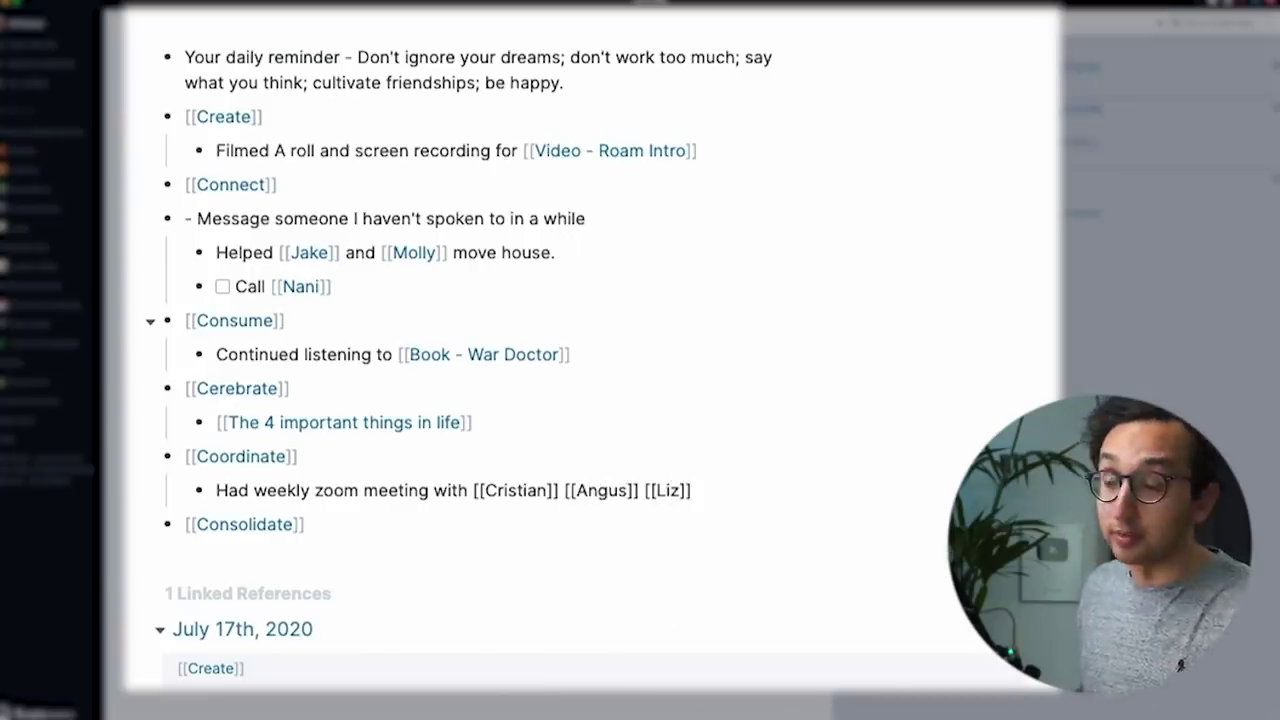
pyautogui.press('Return')
pyautogui.press('Tab')
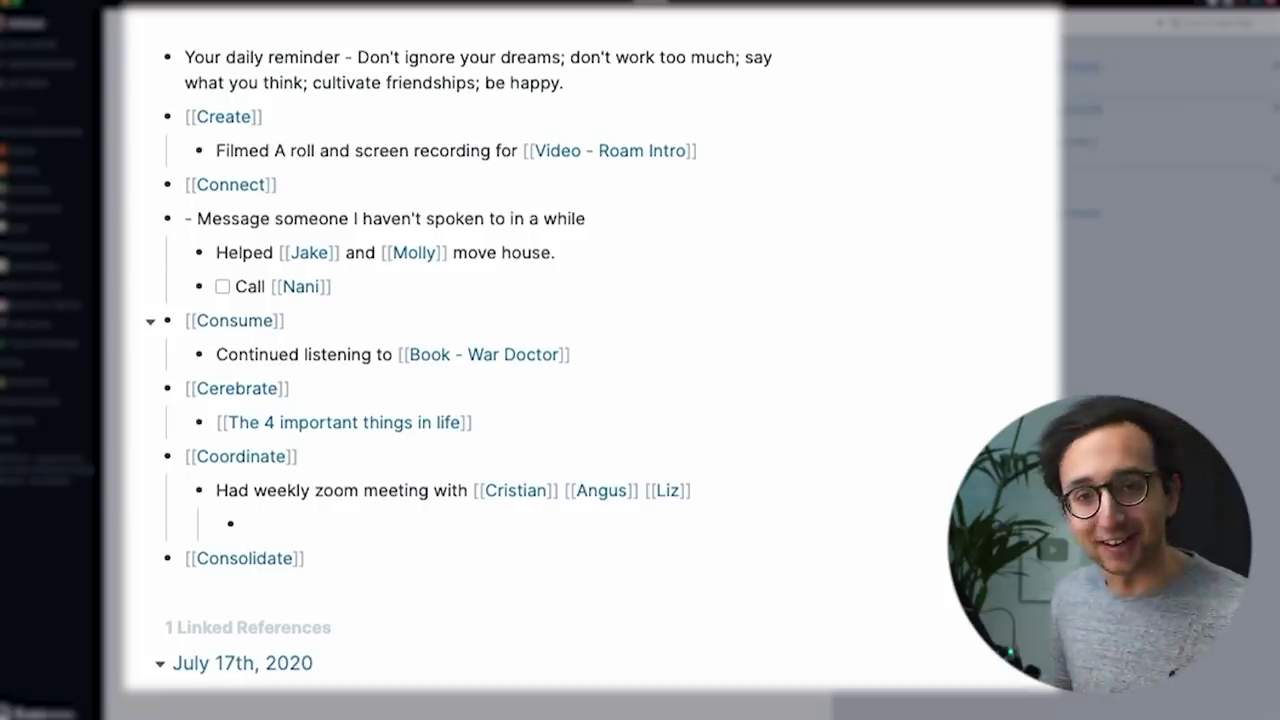
pyautogui.press('BackSpace')
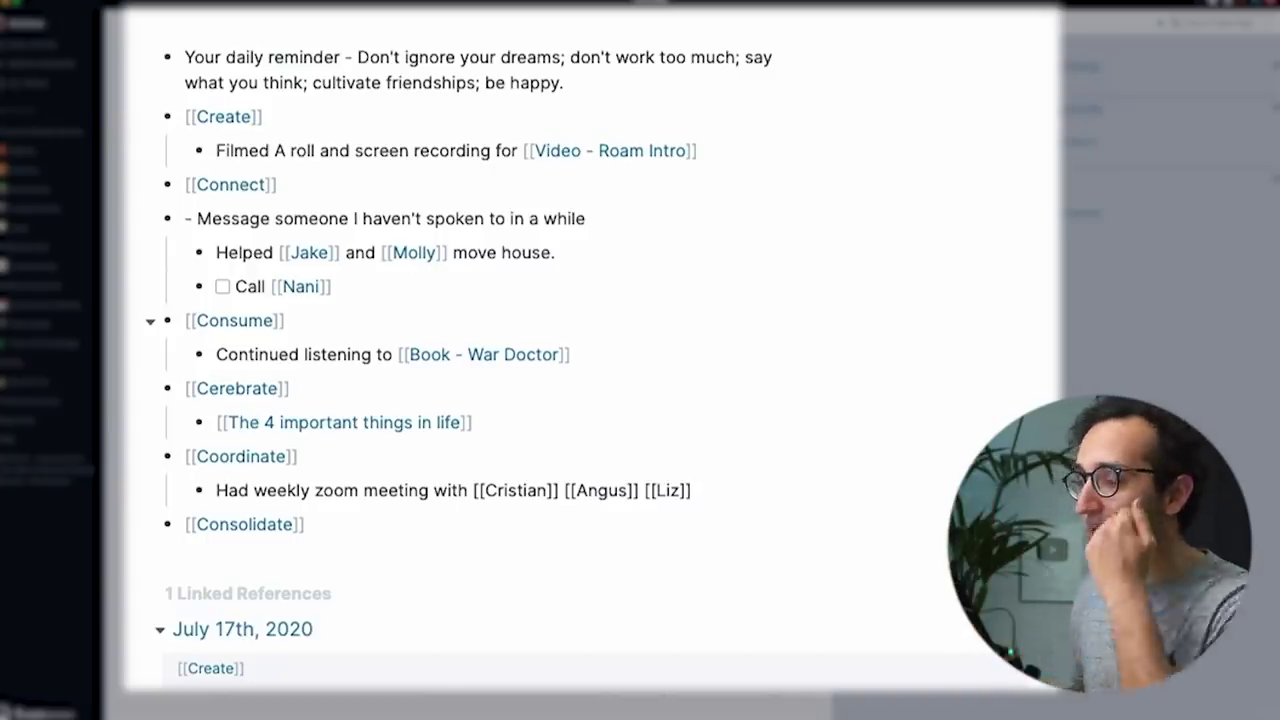
# Step: Add a 'Workout day' to-do nested under Consolidate
pyautogui.click(306, 524)
pyautogui.press('Return')
pyautogui.press('Tab')
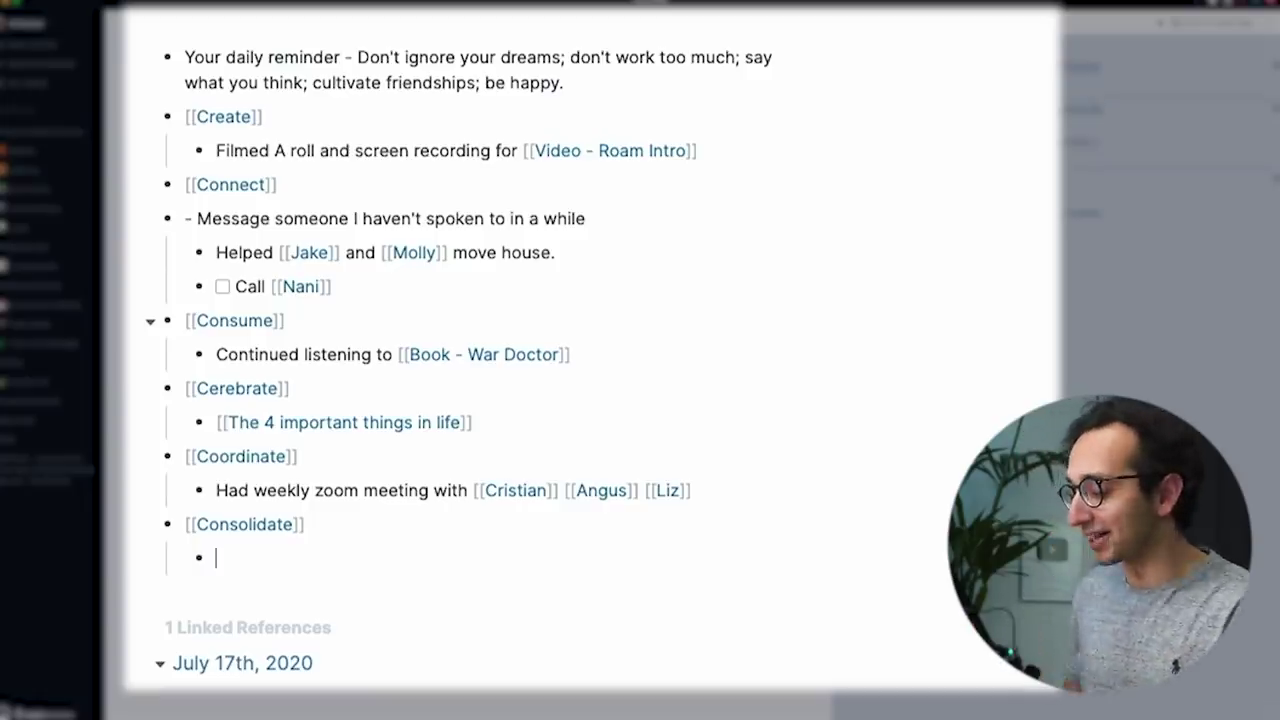
pyautogui.write('Workout d')
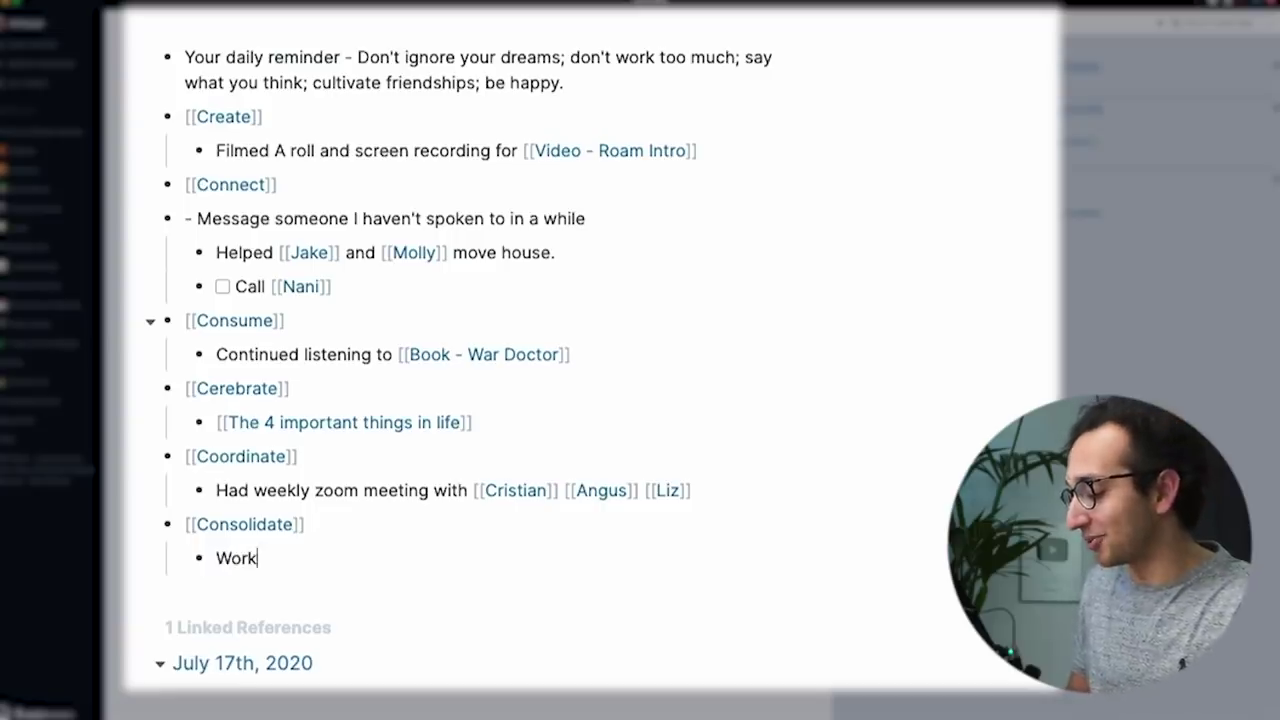
pyautogui.write('ay')
pyautogui.hotkey('ctrl', 'Return')
pyautogui.press('Return')
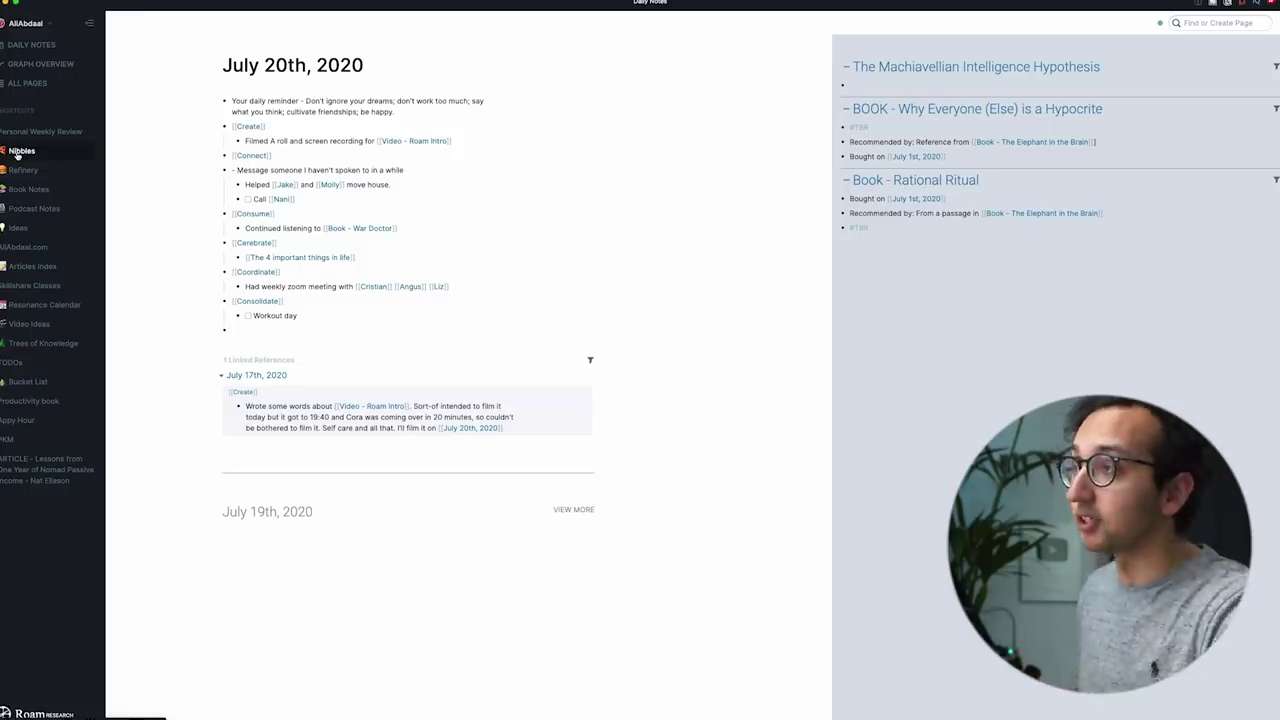
# Step: Browse the Nibbles list, then a podcast nibble, then the #Nibble tag page
pyautogui.click(21, 151)
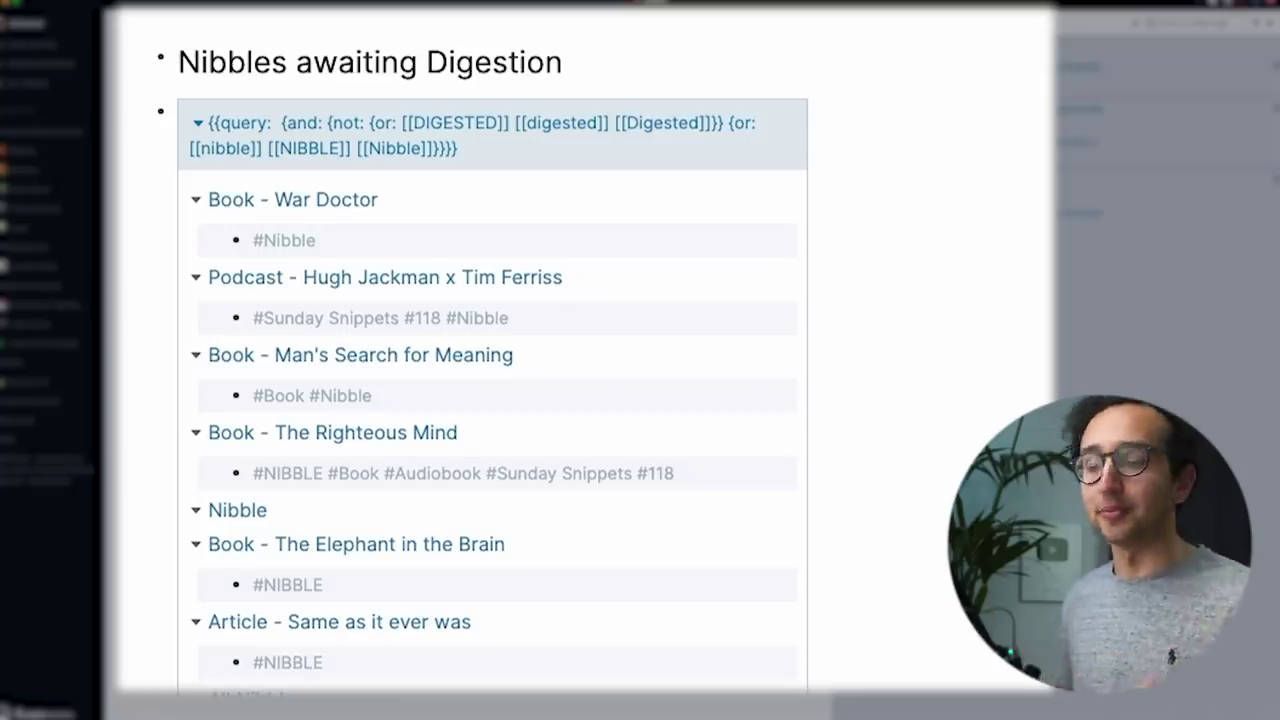
pyautogui.click(332, 285)
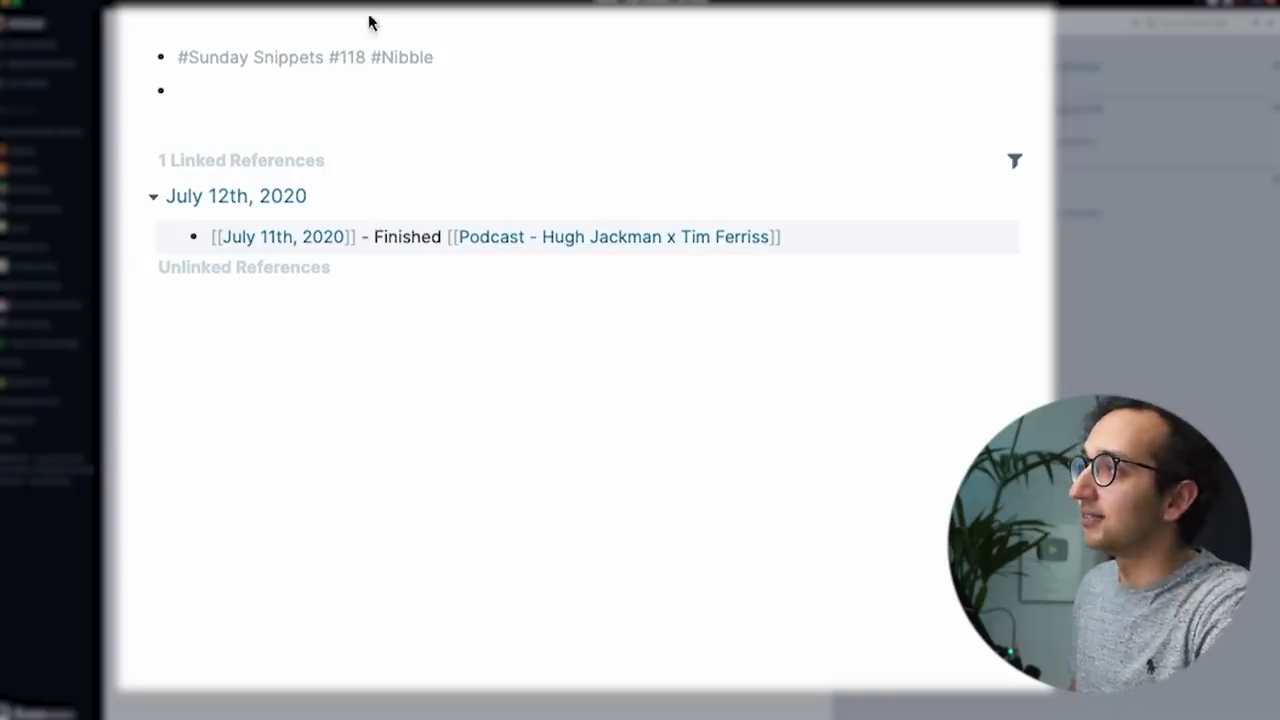
pyautogui.click(392, 62)
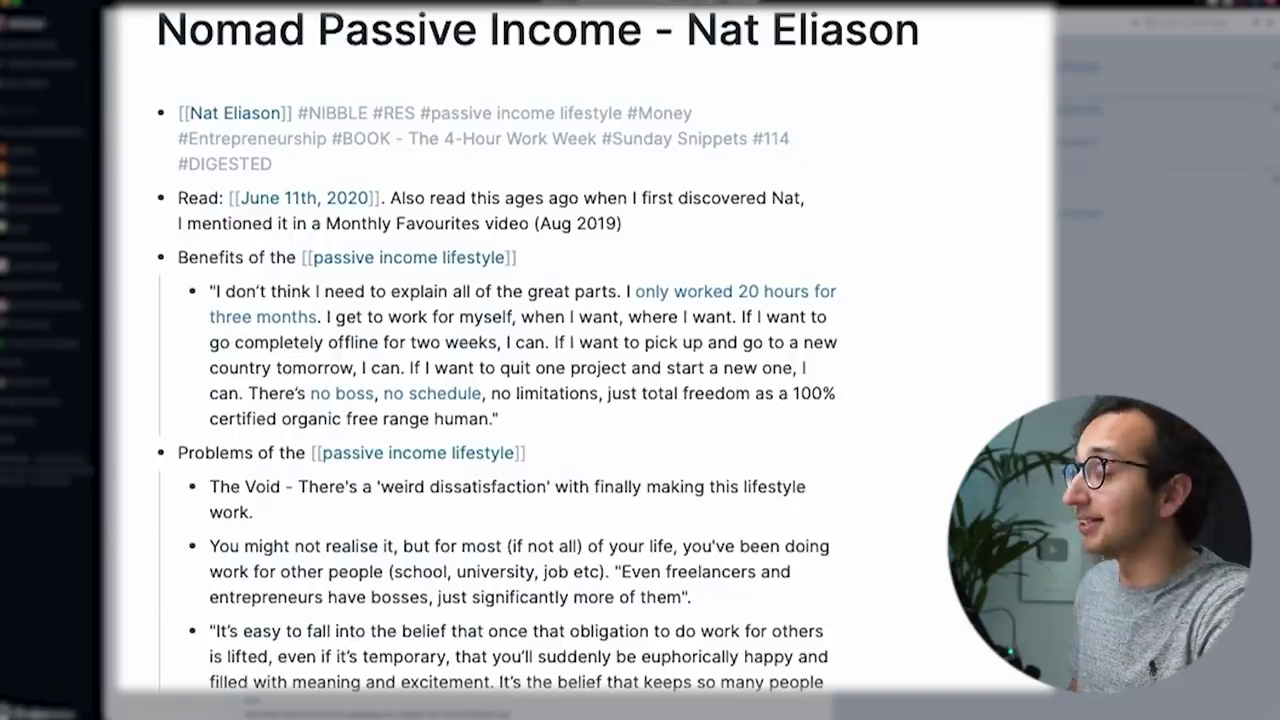
pyautogui.click(752, 27)
pyautogui.hotkey('ctrl', 'a')
pyautogui.click(752, 27)
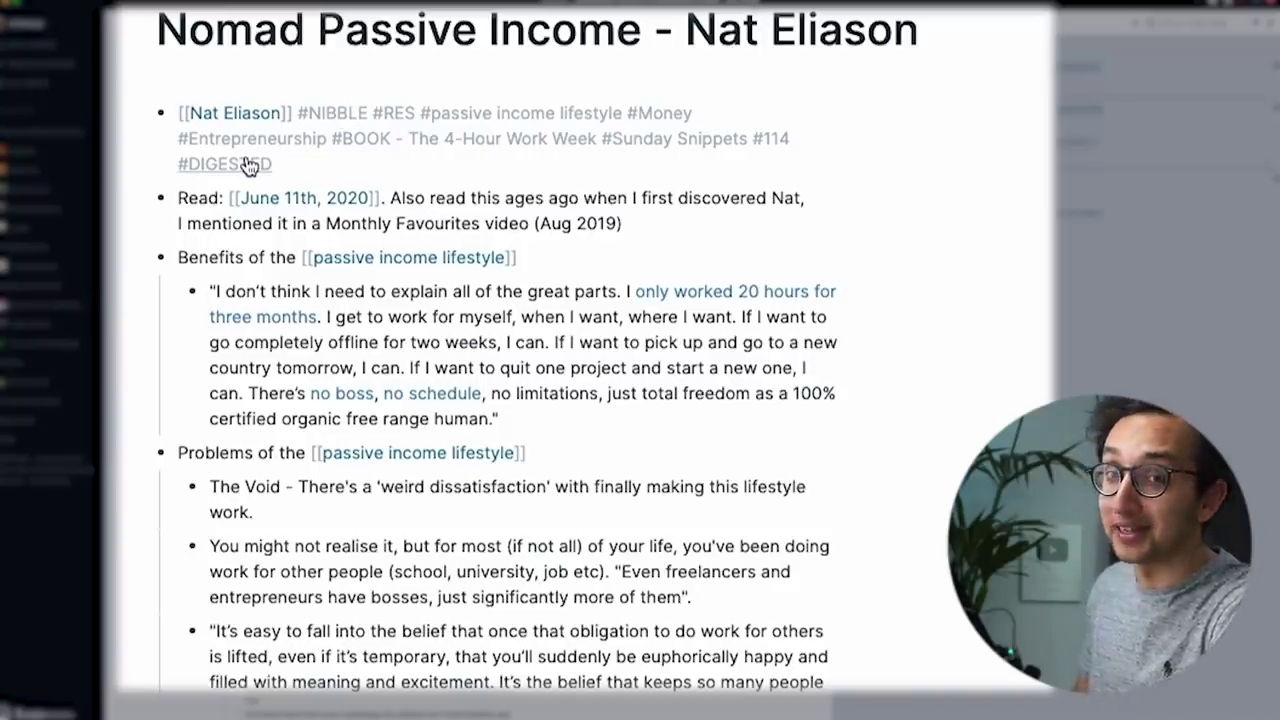
pyautogui.scroll(-15, 383, 323)
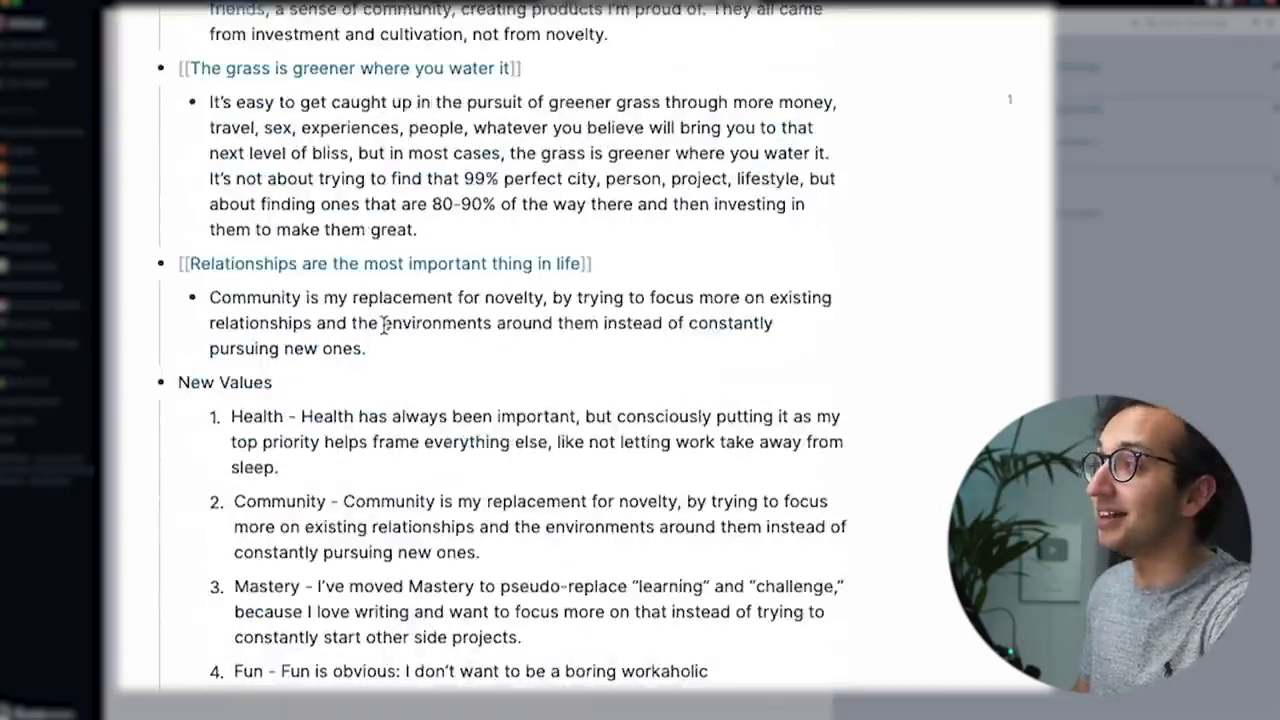
pyautogui.scroll(12, 383, 323)
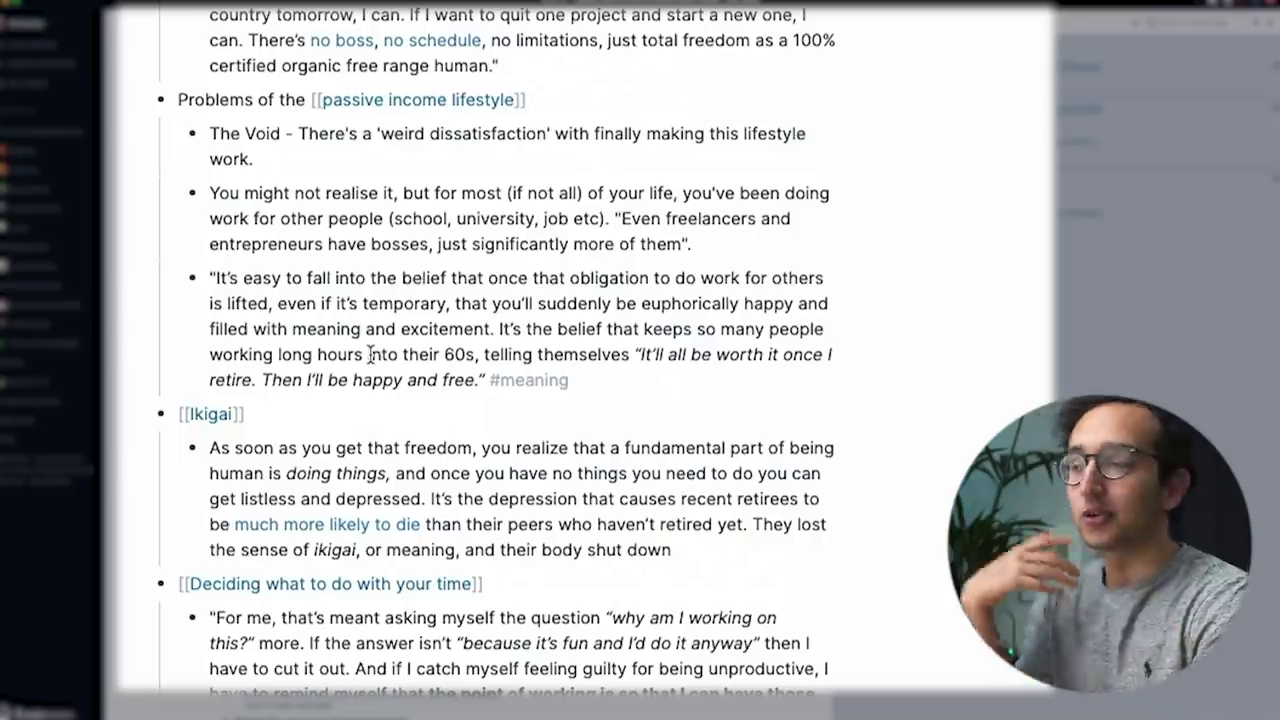
pyautogui.scroll(-1, 452, 341)
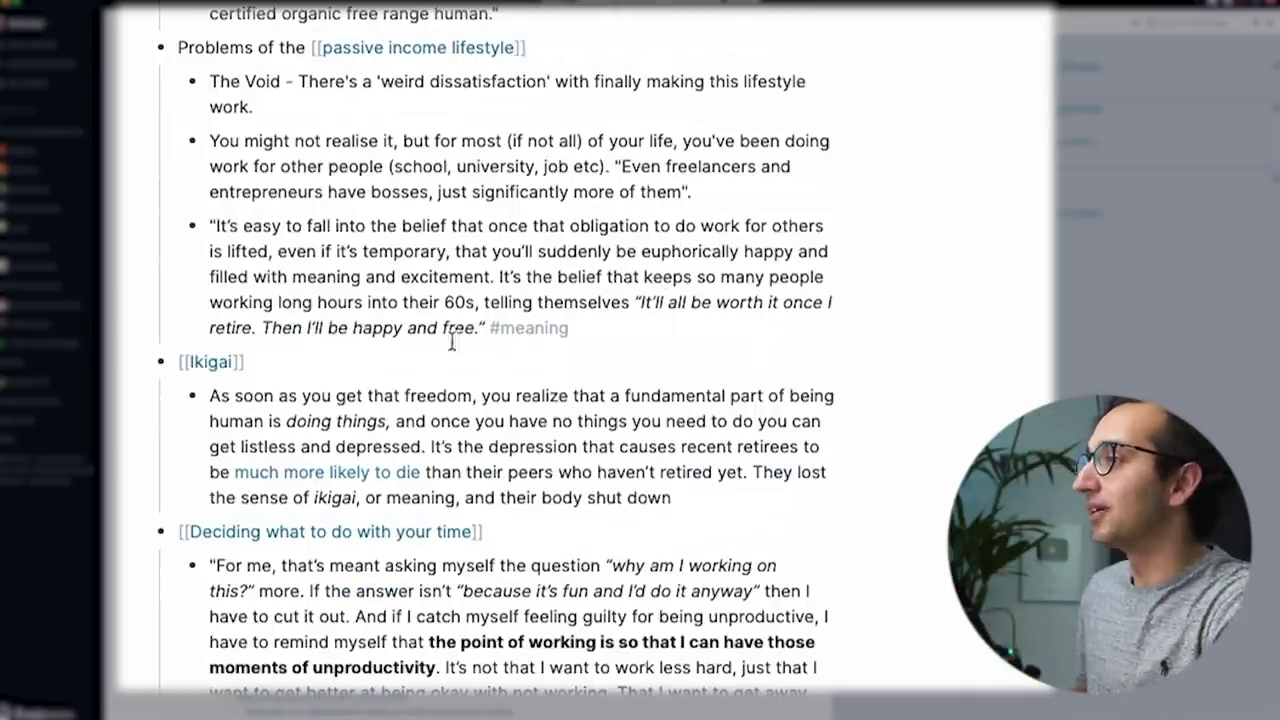
pyautogui.click(404, 393)
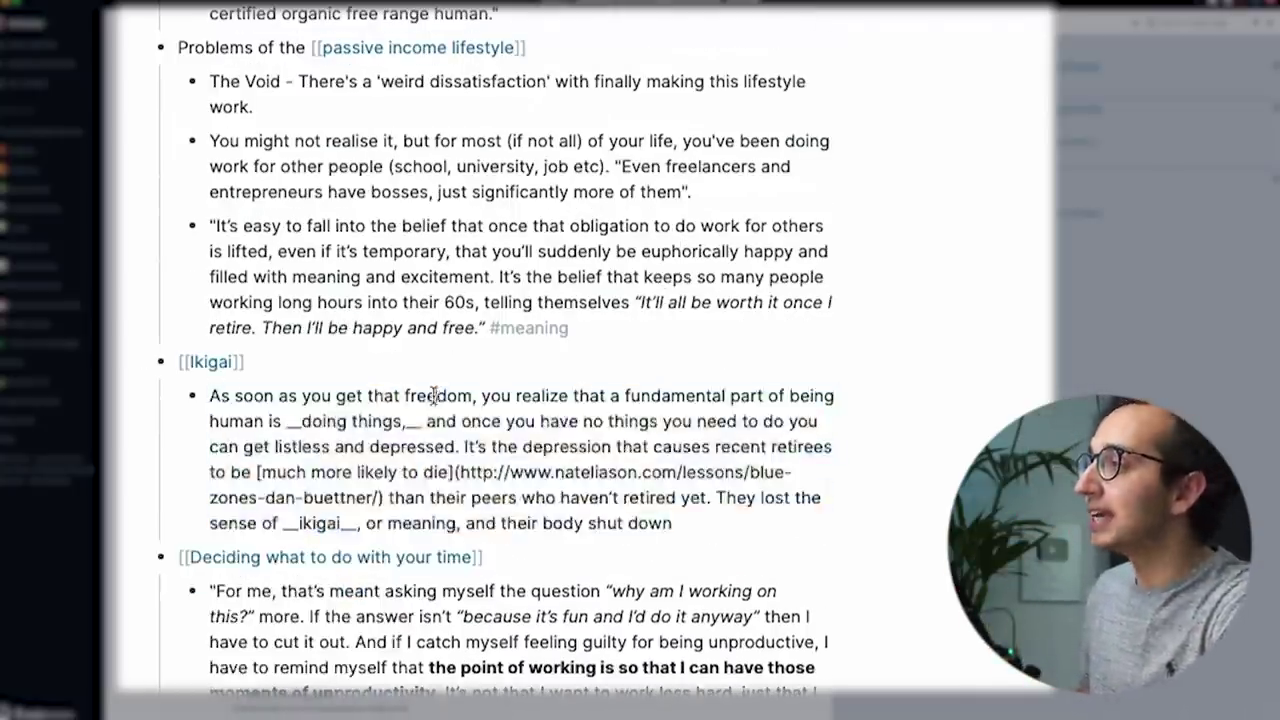
pyautogui.click(421, 328)
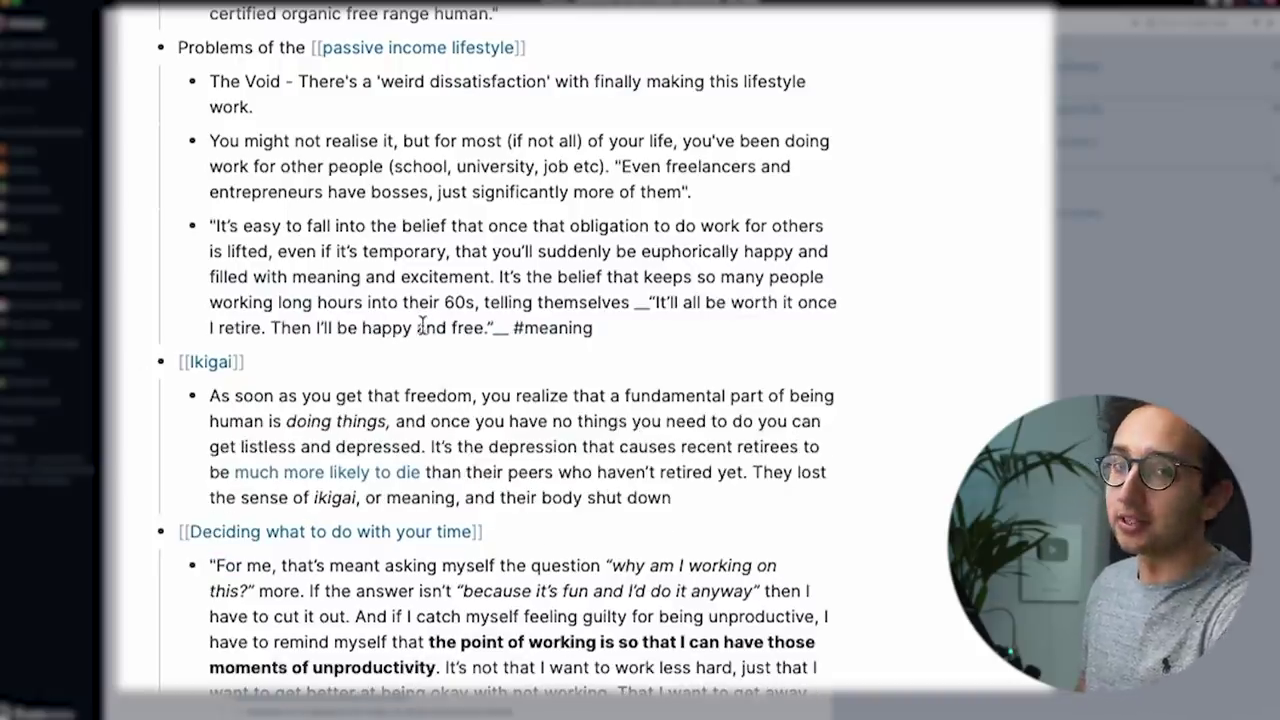
pyautogui.click(210, 364)
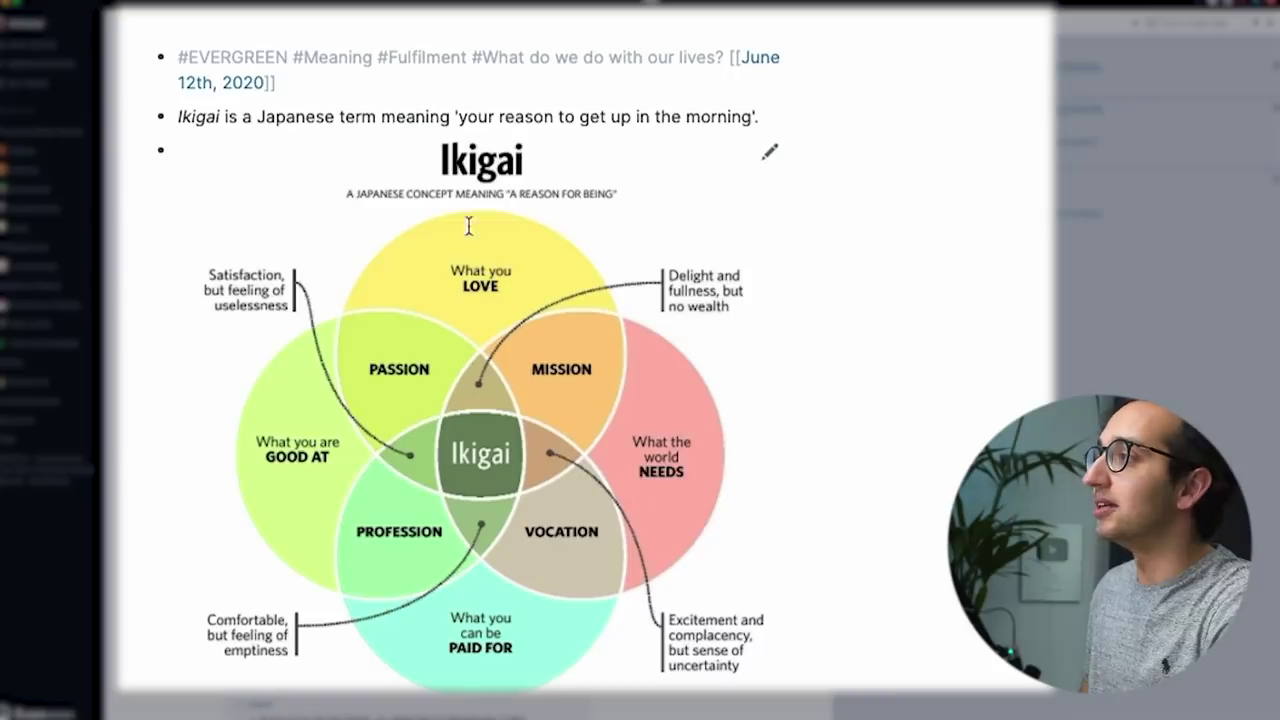
pyautogui.scroll(-2, 551, 443)
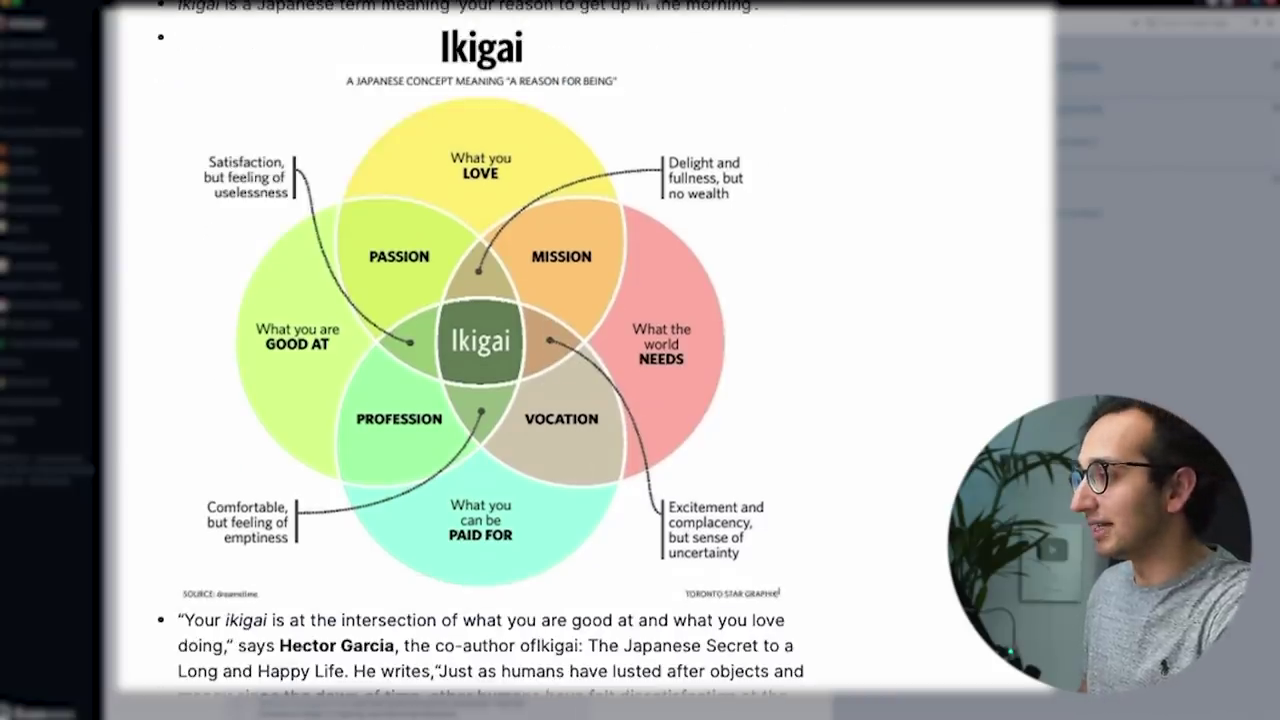
pyautogui.scroll(2, 480, 358)
pyautogui.scroll(-9, 480, 358)
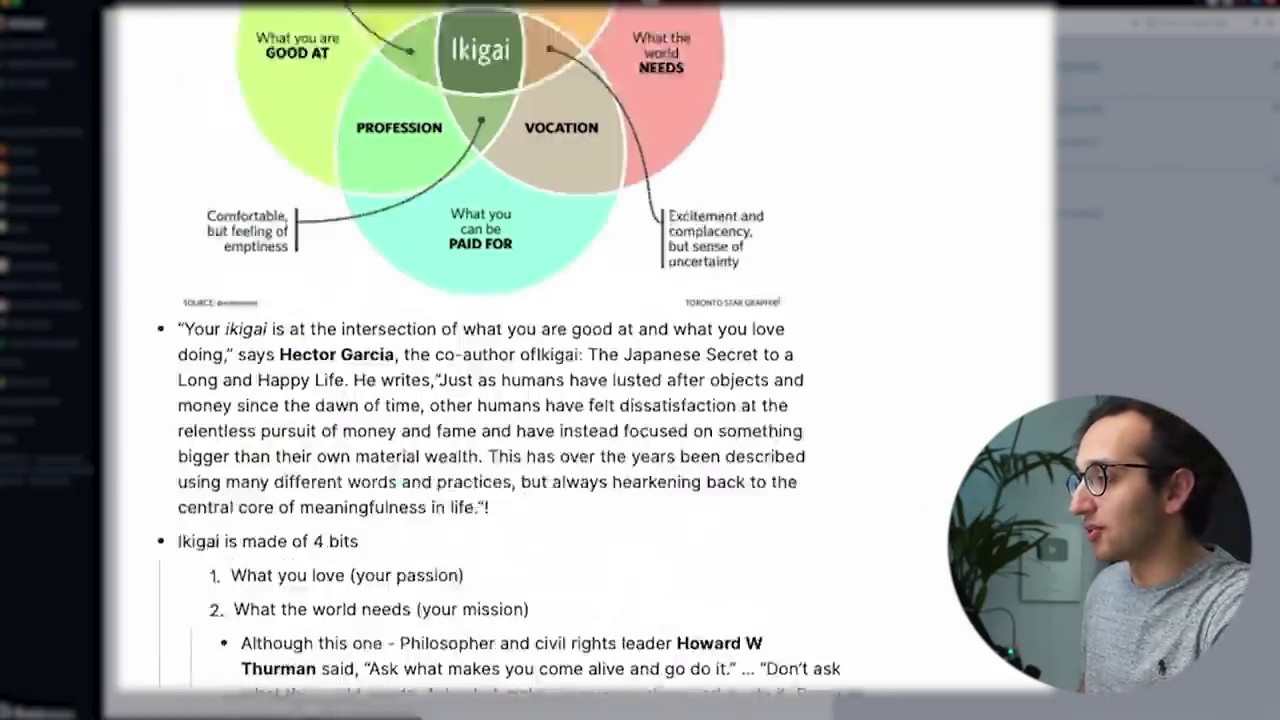
pyautogui.scroll(9, 480, 358)
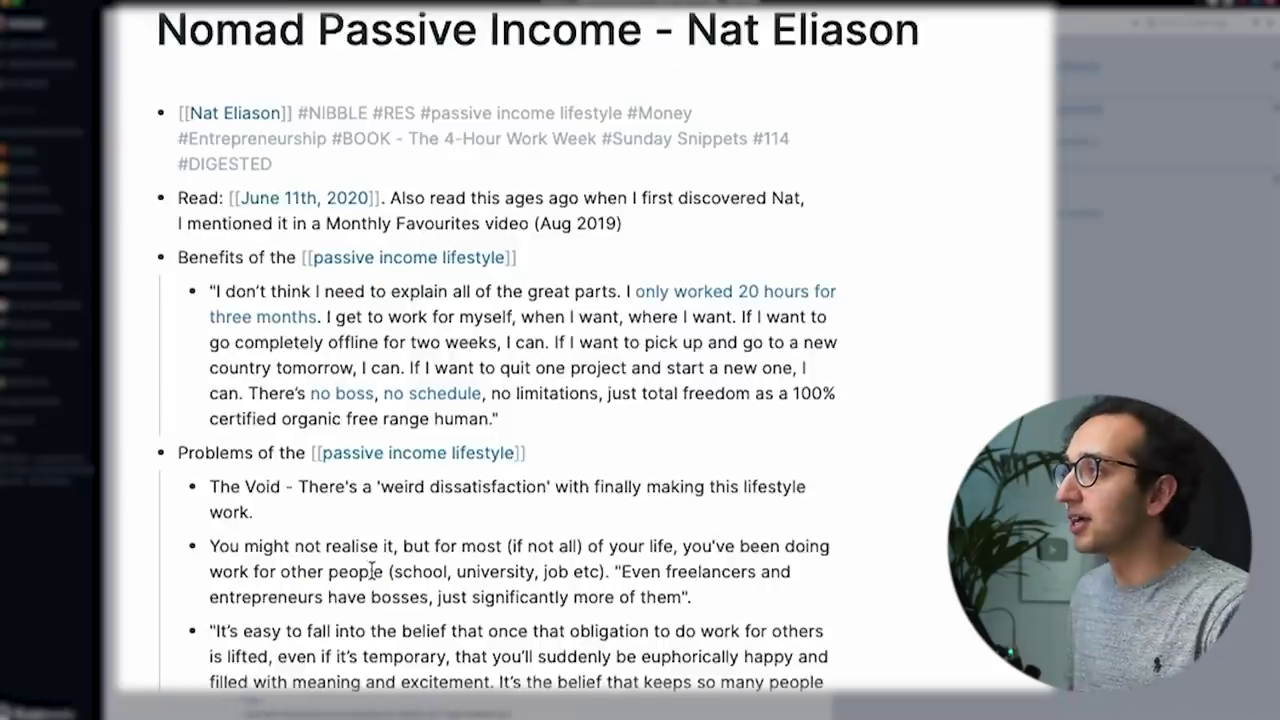
pyautogui.scroll(-10, 380, 590)
pyautogui.scroll(15, 412, 660)
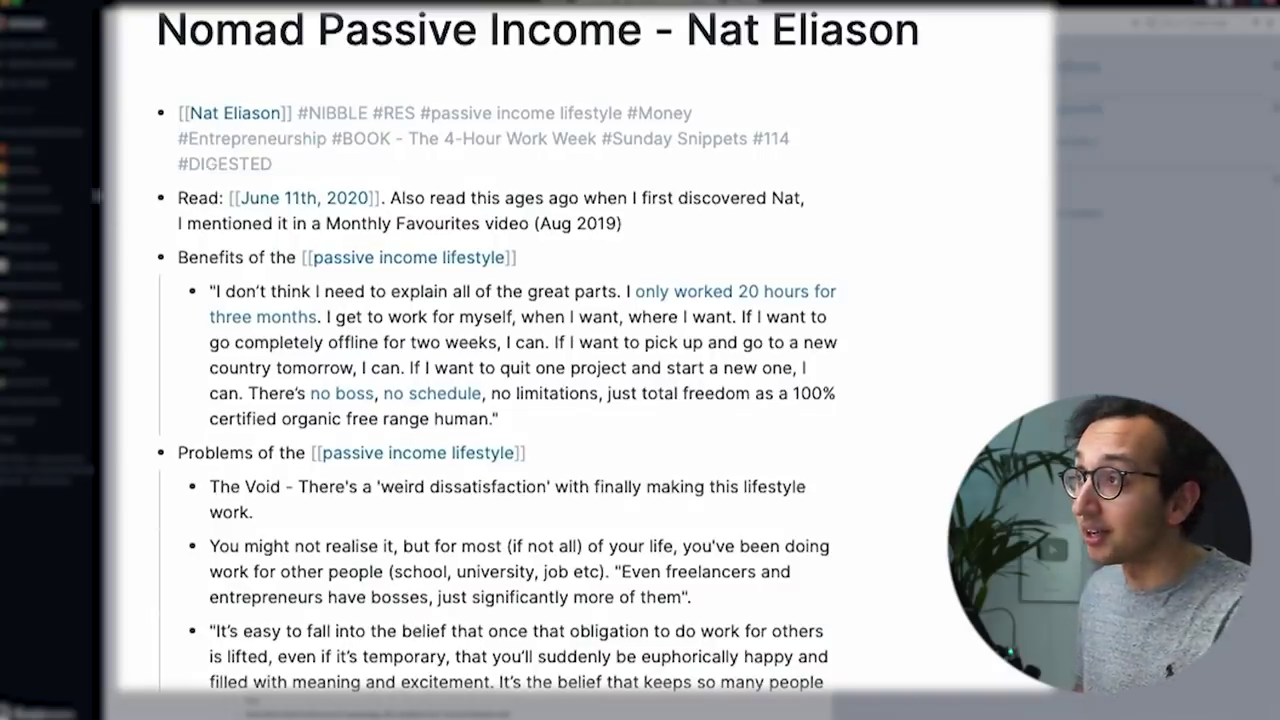
# Step: Reopen the 'Nibbles awaiting Digestion' query page from the sidebar shortcut
pyautogui.click(30, 160)
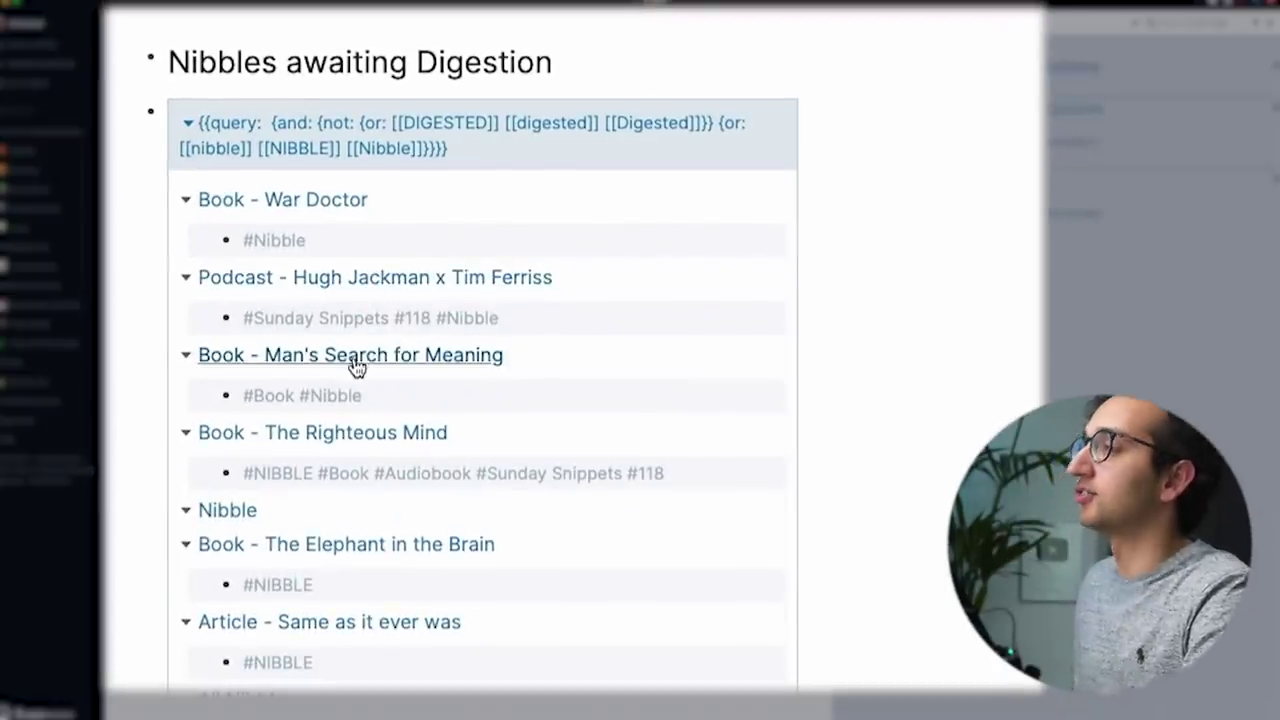
# Step: In Book - Man's Search for Meaning, add an empty bullet below the 'Finished: July 12th, 2020' line
pyautogui.click(353, 362)
pyautogui.click(498, 83)
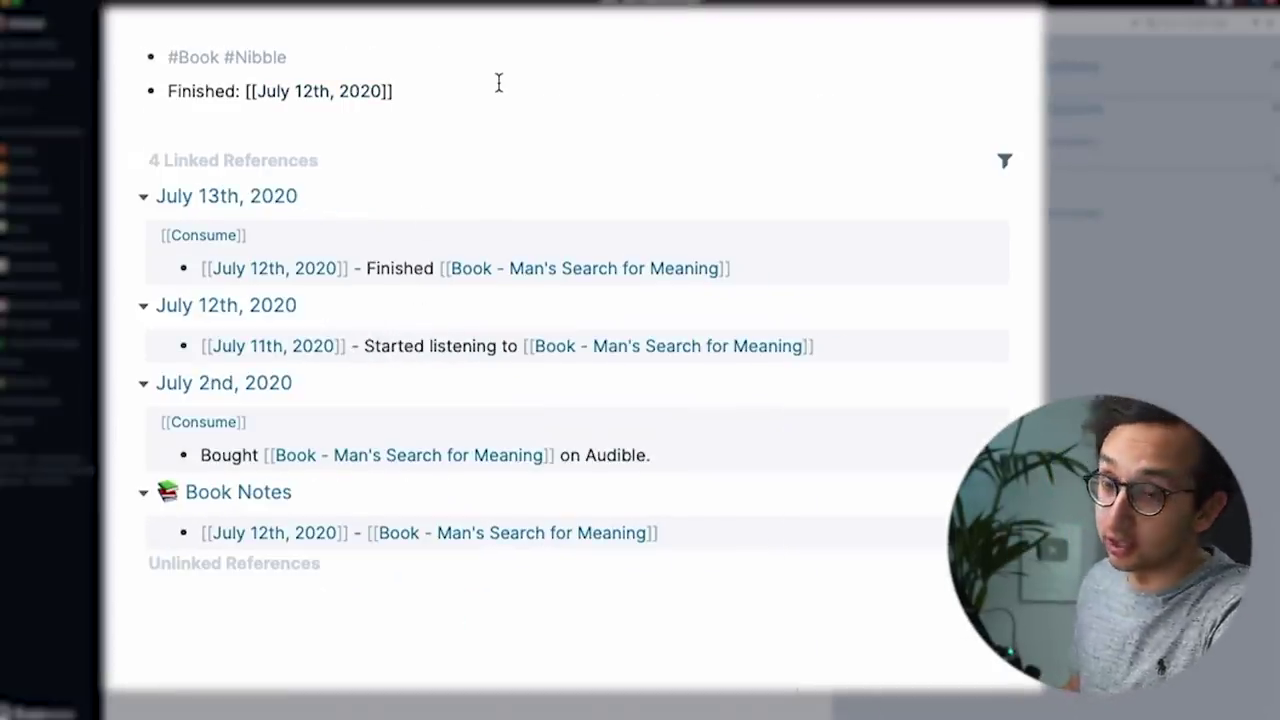
pyautogui.press('Return')
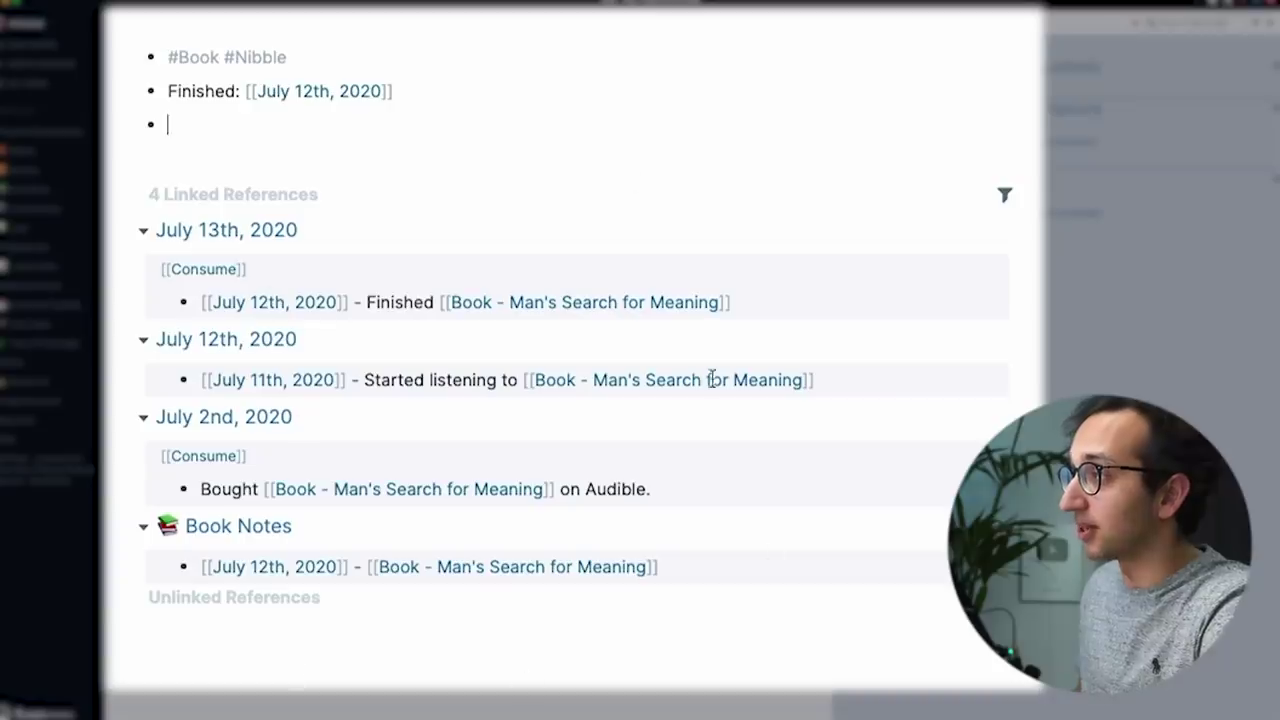